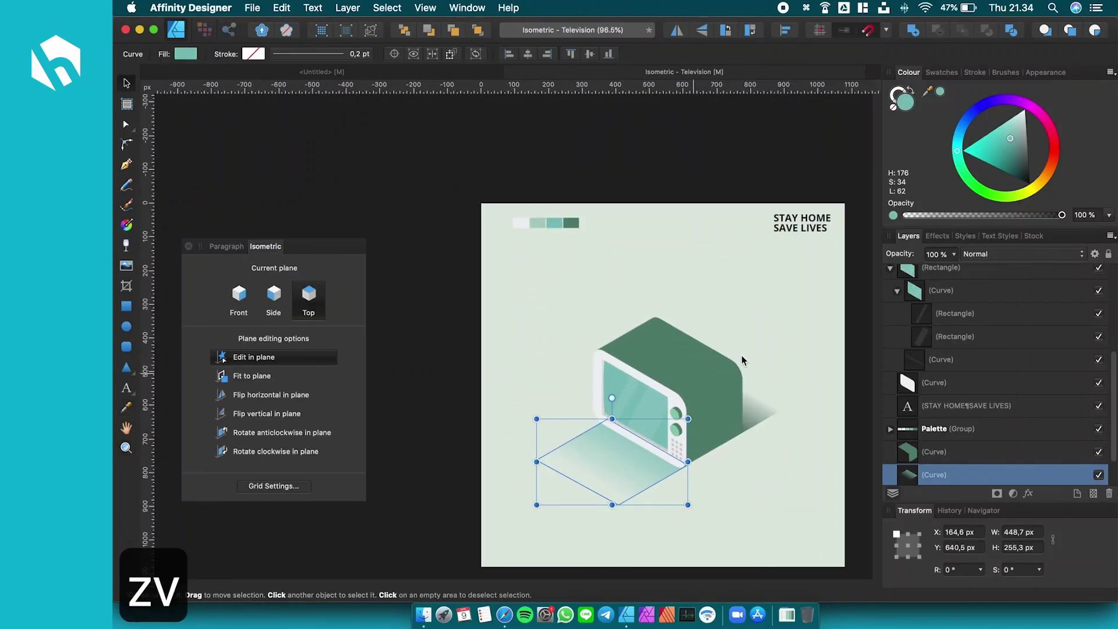
# Step: Fade the TV's floor shadow curve to 42% opacity
pyautogui.click(967, 254)
pyautogui.click(944, 255)
pyautogui.moveTo(891, 269); pyautogui.dragTo(886, 268)
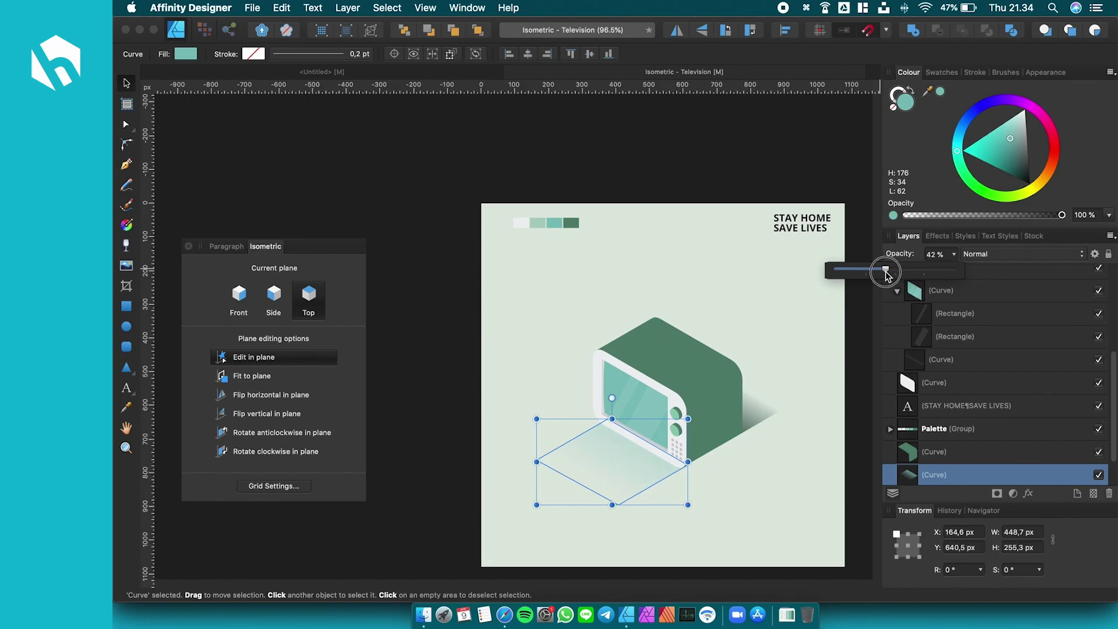
pyautogui.click(730, 129)
# Step: Zoom in on the TV and drag a clone of the screen rectangle out in front
pyautogui.scroll(3, 744, 319)
pyautogui.press('z')
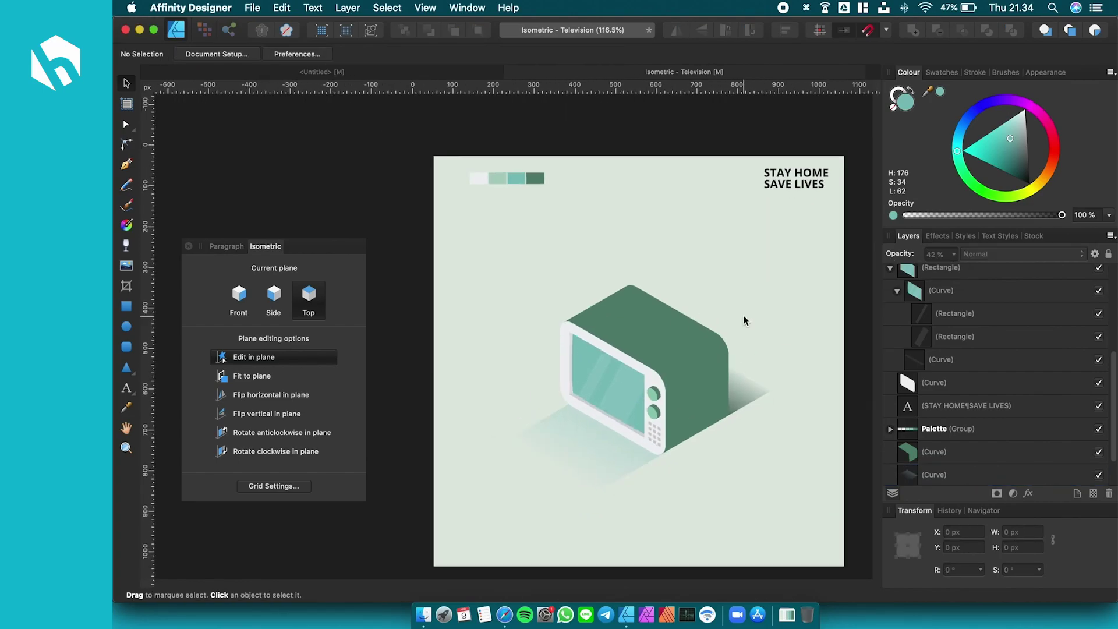
pyautogui.moveTo(580, 318); pyautogui.dragTo(646, 318)
pyautogui.press('v')
pyautogui.click(647, 319)
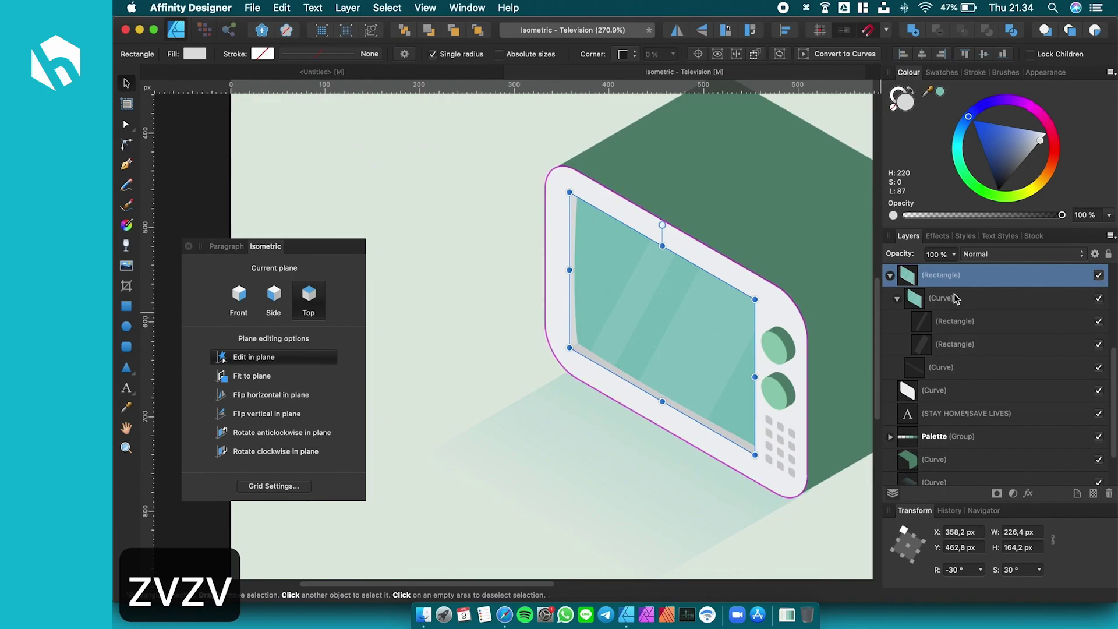
pyautogui.moveTo(704, 308); pyautogui.dragTo(649, 359)
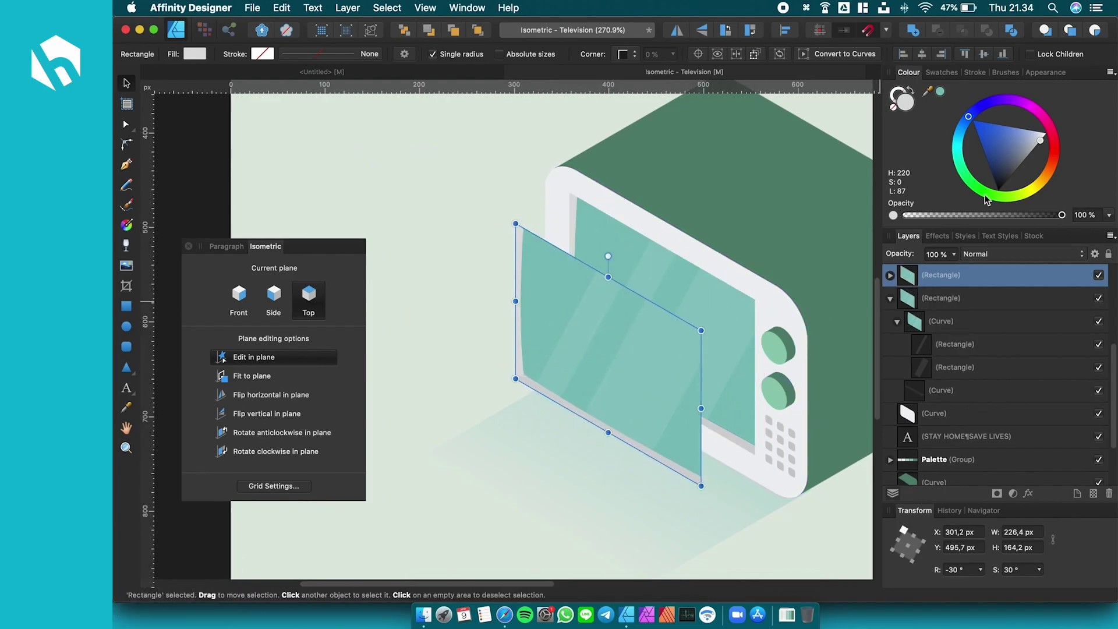
# Step: Delete the copy's two teal curves, set it to 27% opacity and move it down-left
pyautogui.click(889, 275)
pyautogui.click(917, 300)
pyautogui.keyDown('shift'); pyautogui.click(916, 321); pyautogui.keyUp('shift')
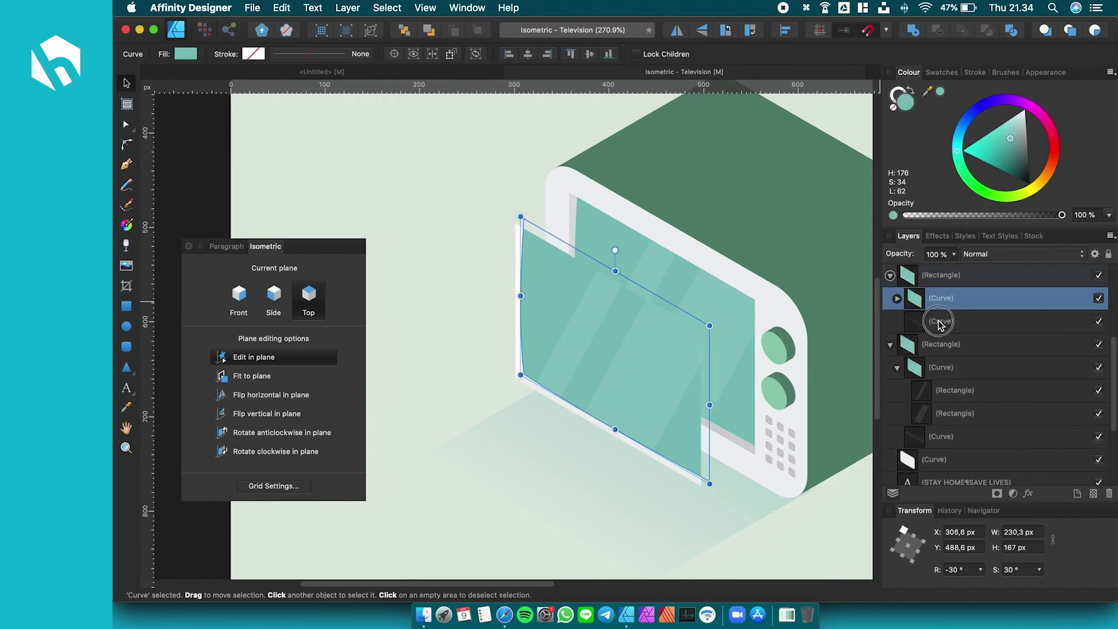
pyautogui.press('BackSpace')
pyautogui.moveTo(1061, 215); pyautogui.dragTo(948, 216)
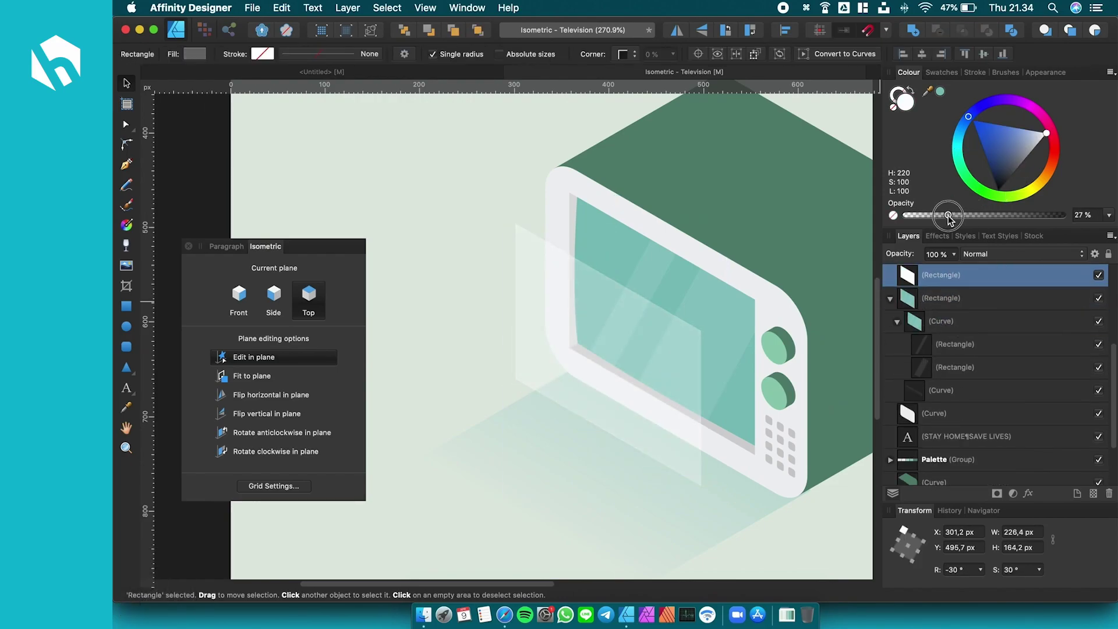
pyautogui.scroll(-5, 666, 322)
pyautogui.moveTo(665, 322); pyautogui.dragTo(613, 355)
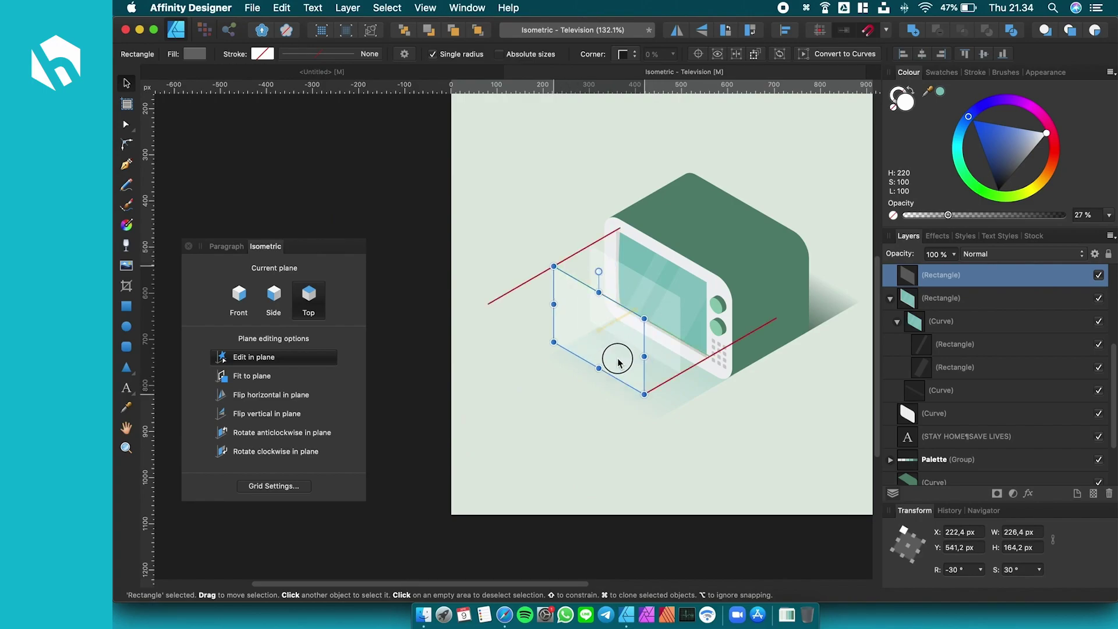
pyautogui.click(760, 455)
pyautogui.hscroll(-2, 760, 455)
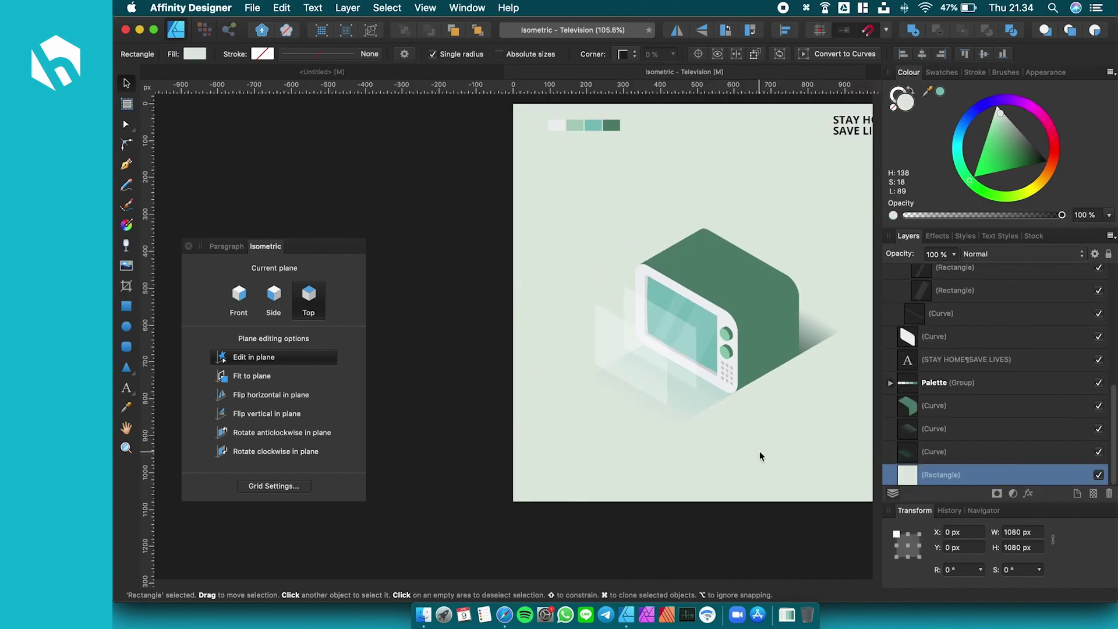
# Step: Move the STAY HOME SAVE LIVES text to the upper centre and fill it dark green
pyautogui.press('z')
pyautogui.press('v')
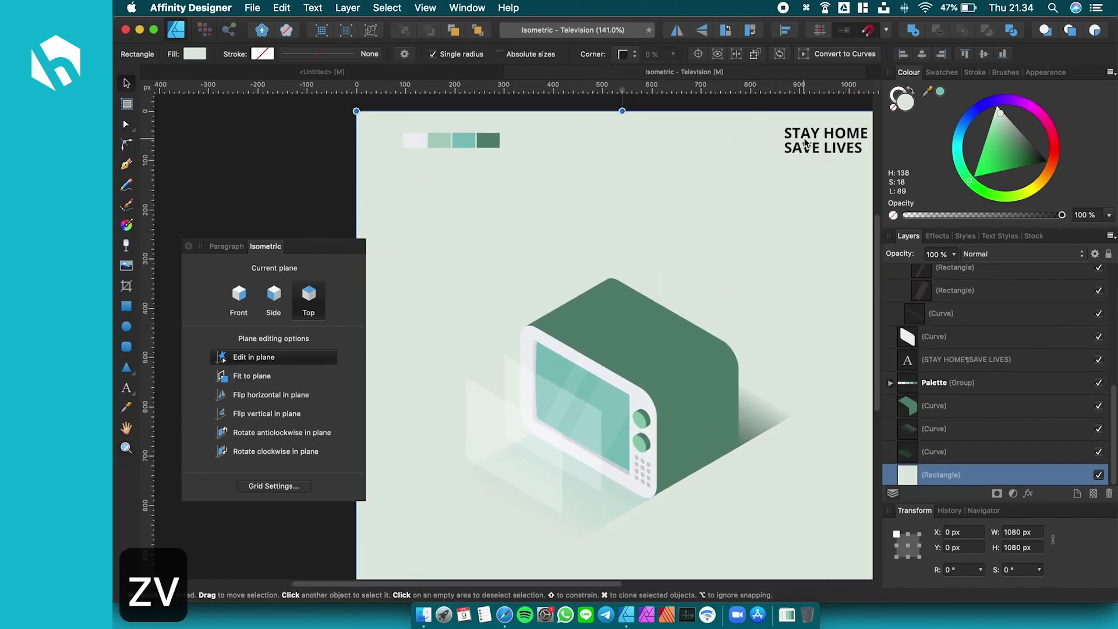
pyautogui.click(828, 149)
pyautogui.moveTo(828, 149)
pyautogui.mouseDown()
pyautogui.moveTo(618, 206)
pyautogui.moveTo(595, 233)
pyautogui.mouseUp()
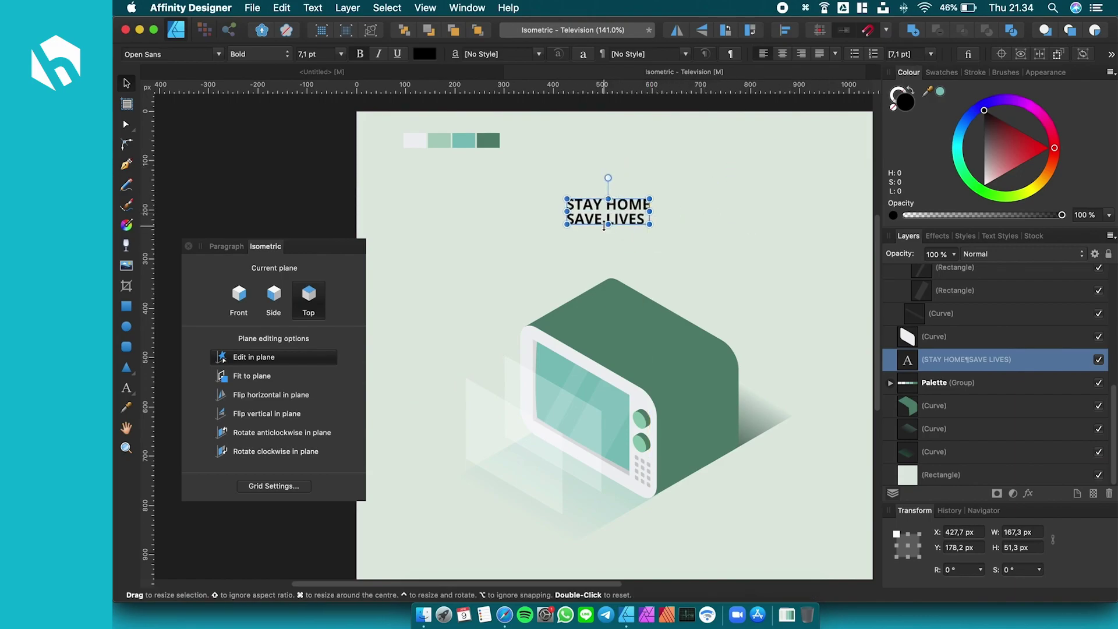
pyautogui.press('i')
pyautogui.click(636, 327)
pyautogui.press('v')
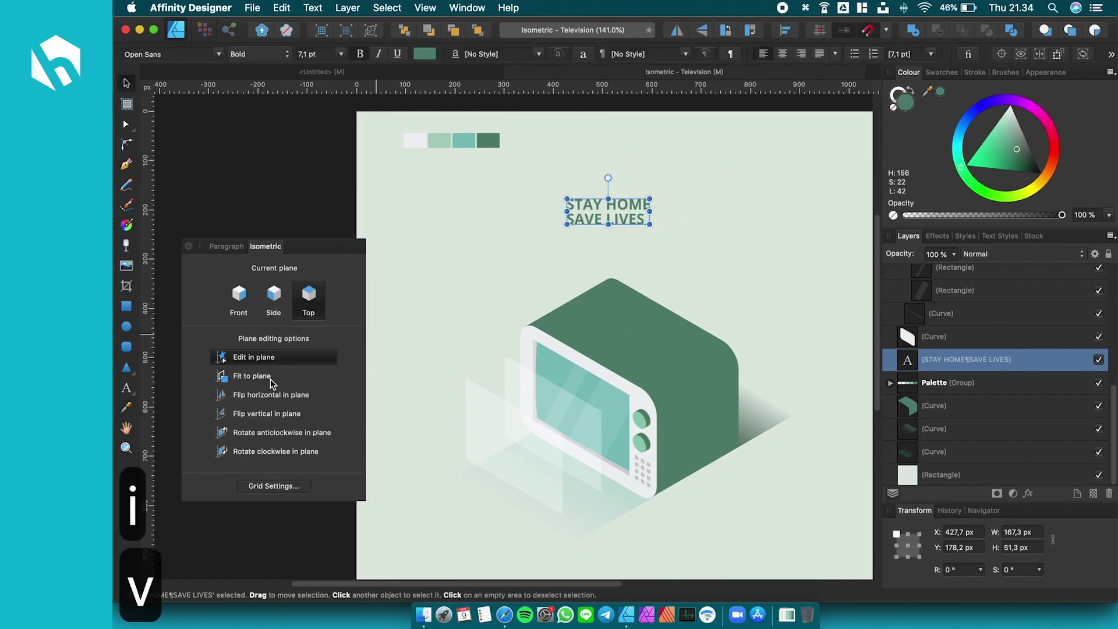
# Step: Fit the text to the Side plane, shrink it beside the TV and bring it to front
pyautogui.click(269, 302)
pyautogui.click(293, 374)
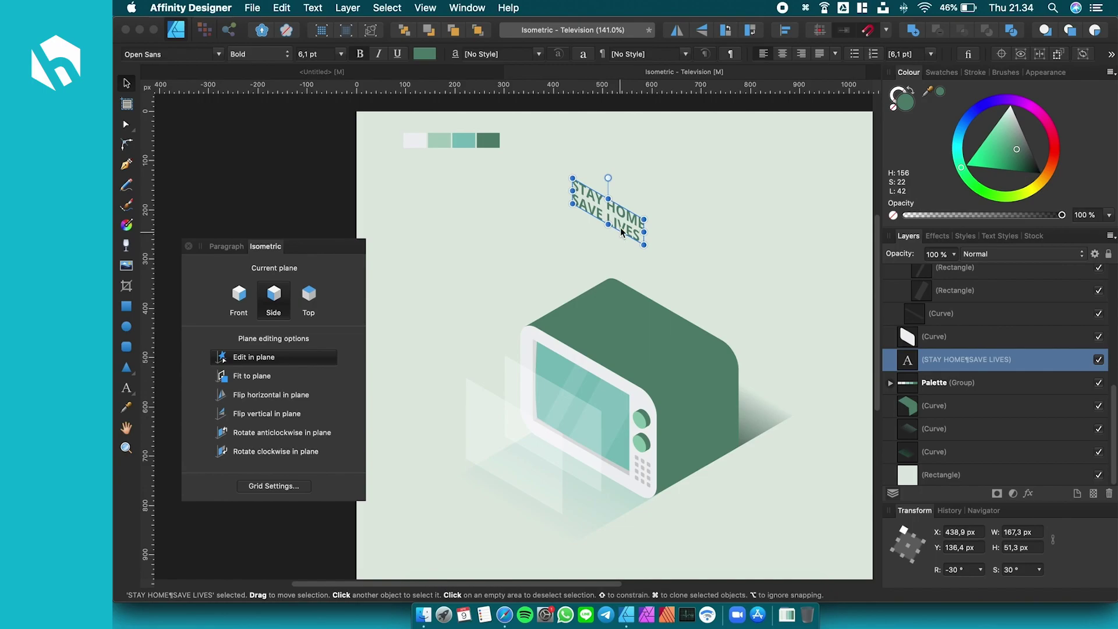
pyautogui.moveTo(621, 227); pyautogui.dragTo(531, 460)
pyautogui.scroll(5, 531, 460)
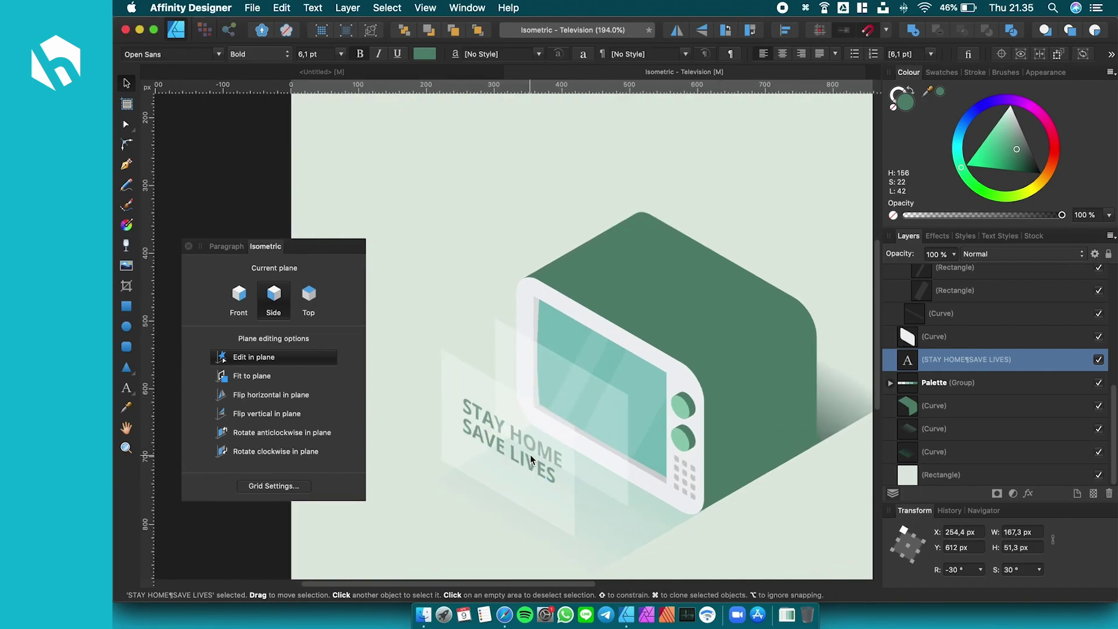
pyautogui.moveTo(678, 396)
pyautogui.mouseDown()
pyautogui.moveTo(634, 379)
pyautogui.moveTo(606, 395)
pyautogui.moveTo(626, 405)
pyautogui.mouseUp()
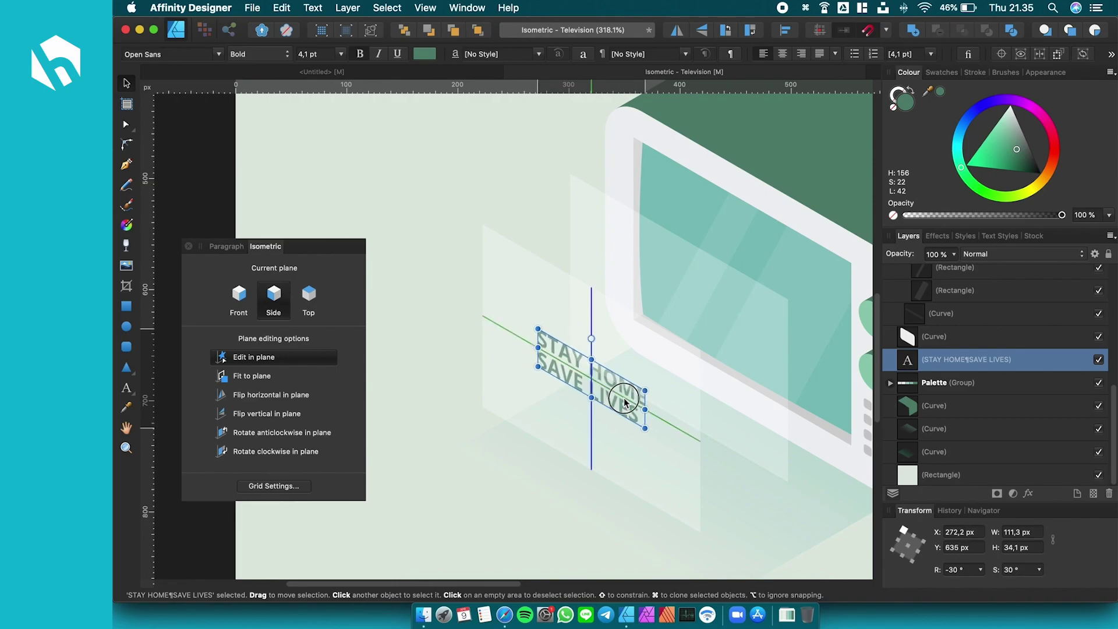
pyautogui.press('super+shift+bracketright')
pyautogui.scroll(-3, 625, 402)
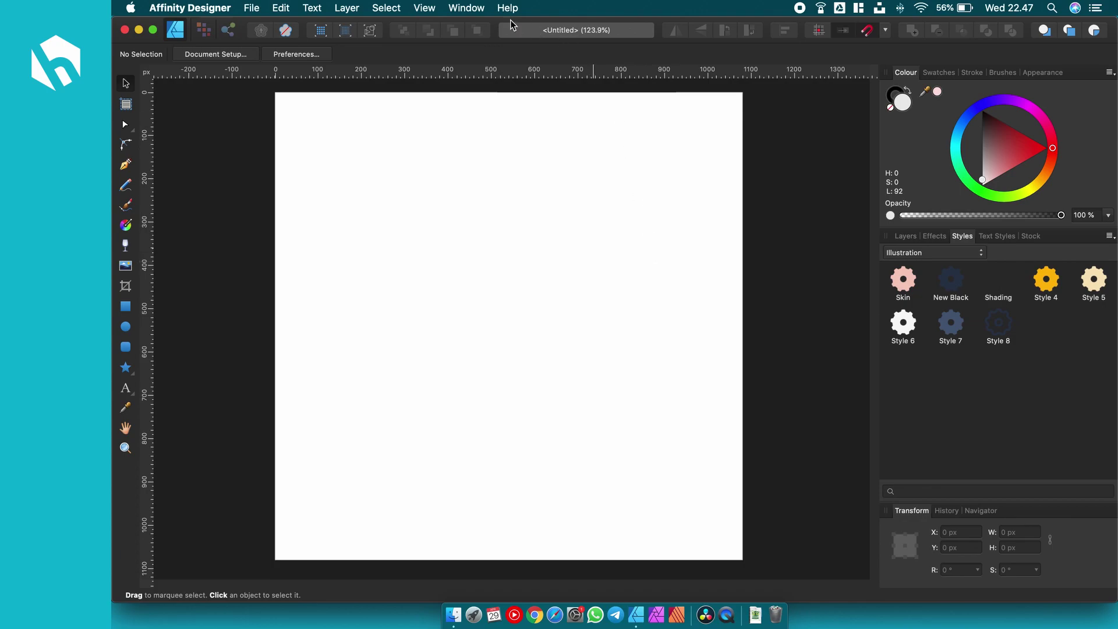
# Step: Show the Isometric studio panel via View > Studio, floating it on the right
pyautogui.click(425, 7)
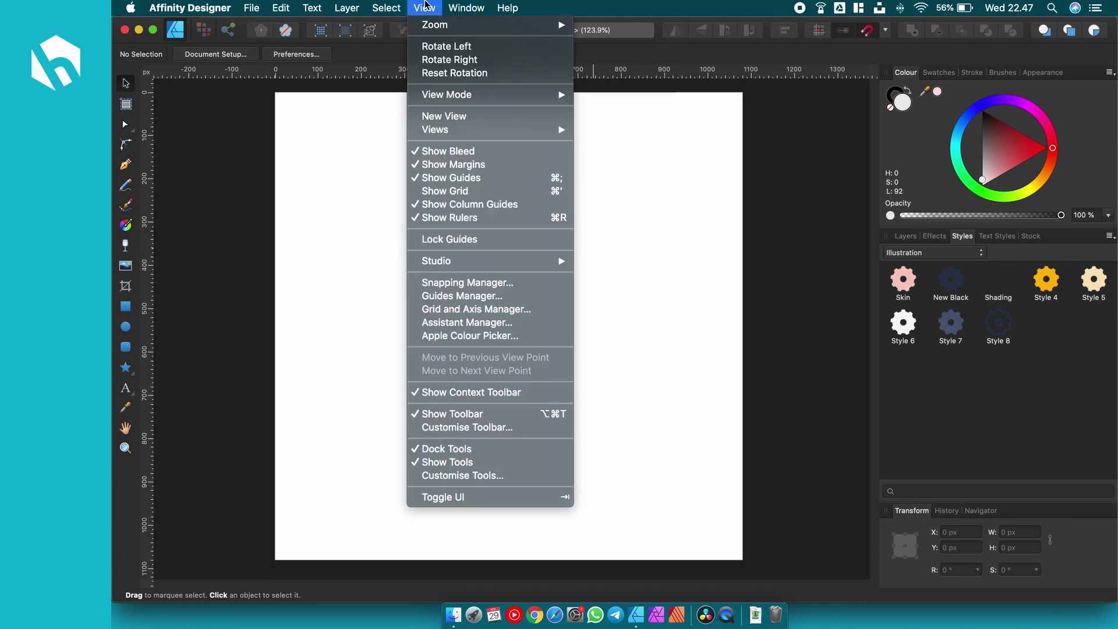
pyautogui.moveTo(446, 261)
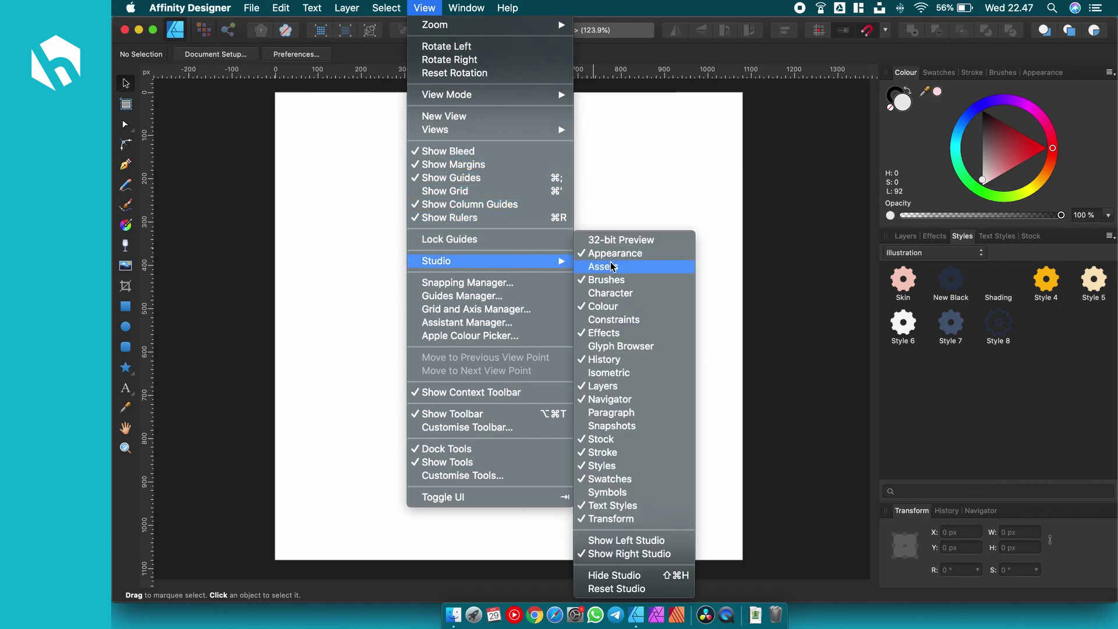
pyautogui.click(624, 373)
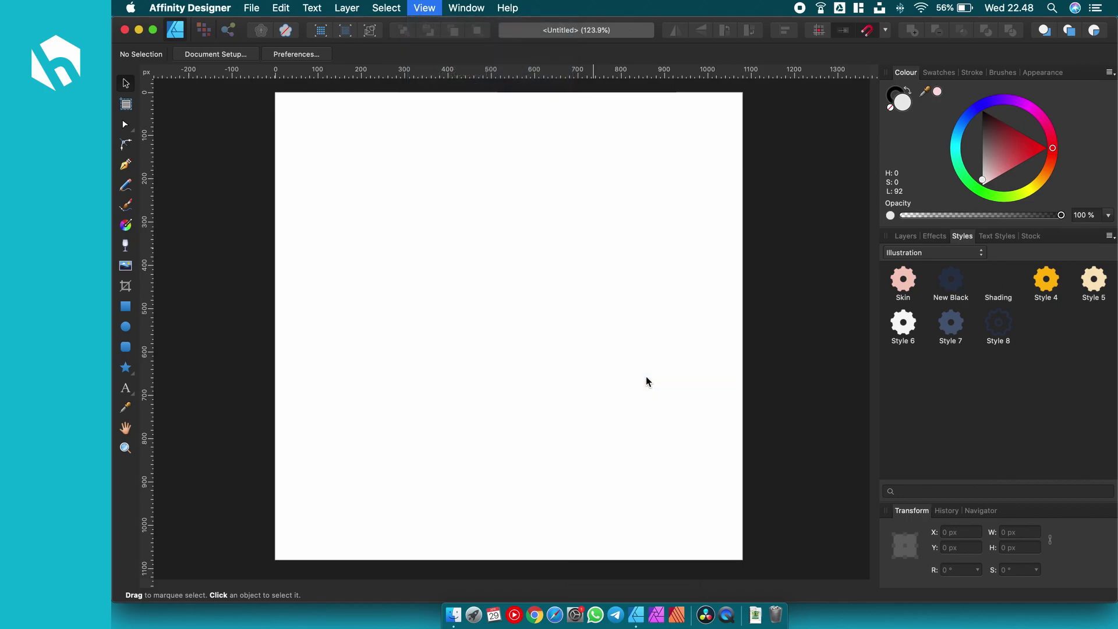
pyautogui.moveTo(250, 71); pyautogui.dragTo(703, 241)
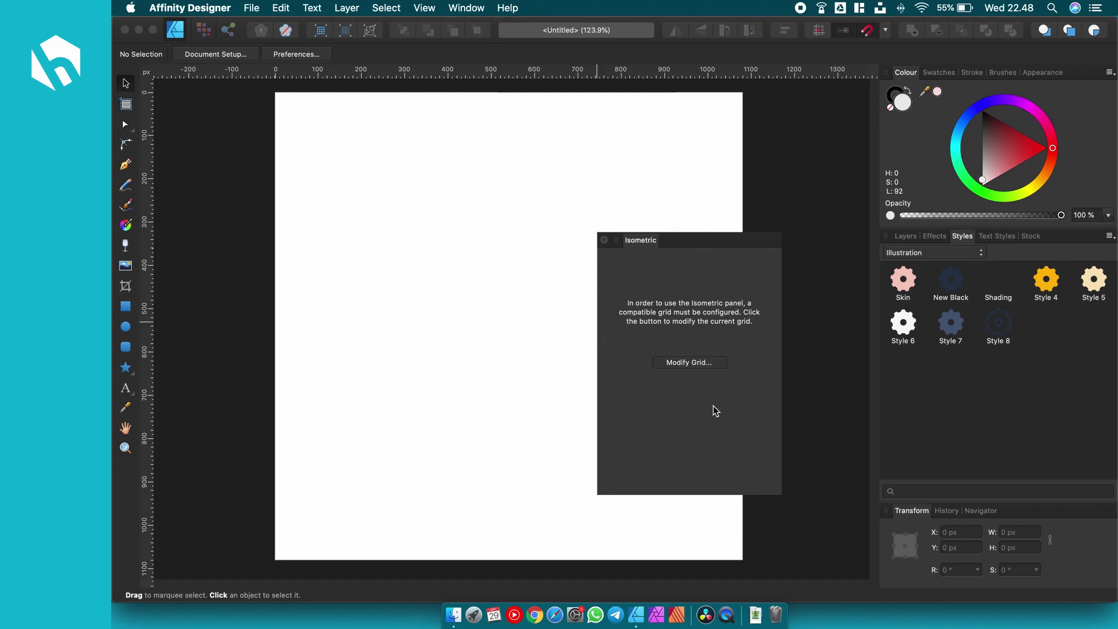
# Step: Create the document grid via Modify Grid with Grid type Isometric, then reposition the panel
pyautogui.click(684, 365)
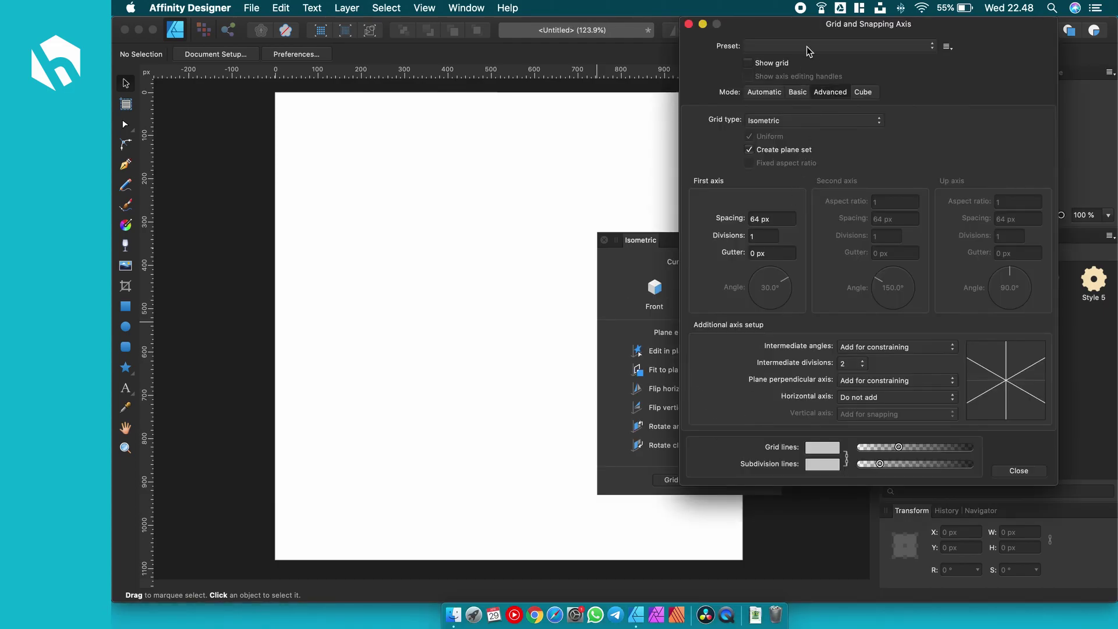
pyautogui.moveTo(817, 25); pyautogui.dragTo(635, 71)
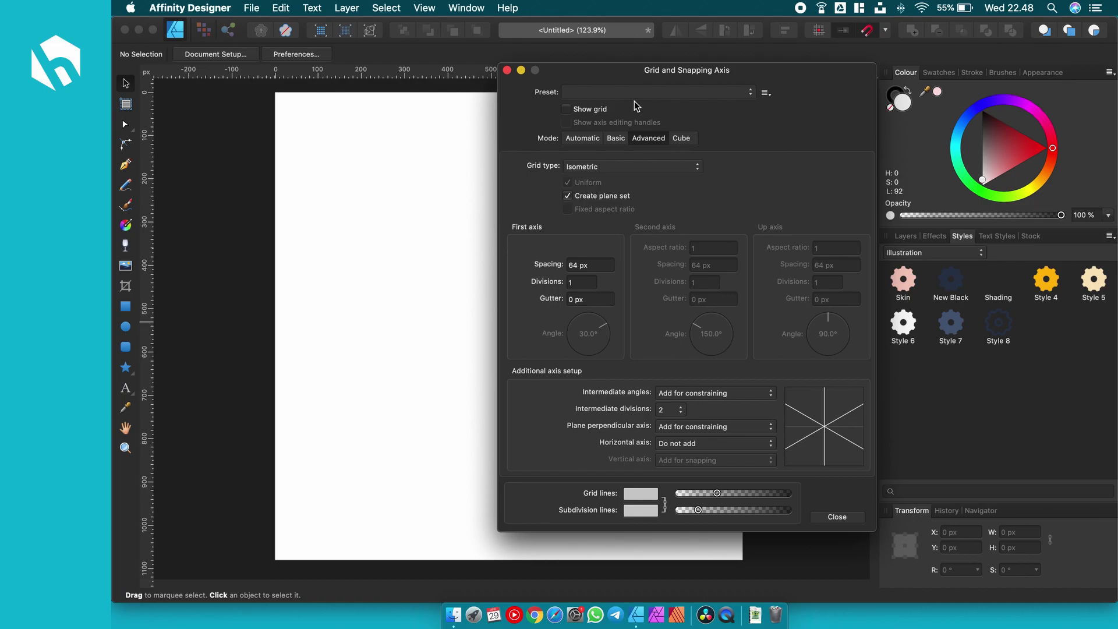
pyautogui.click(833, 515)
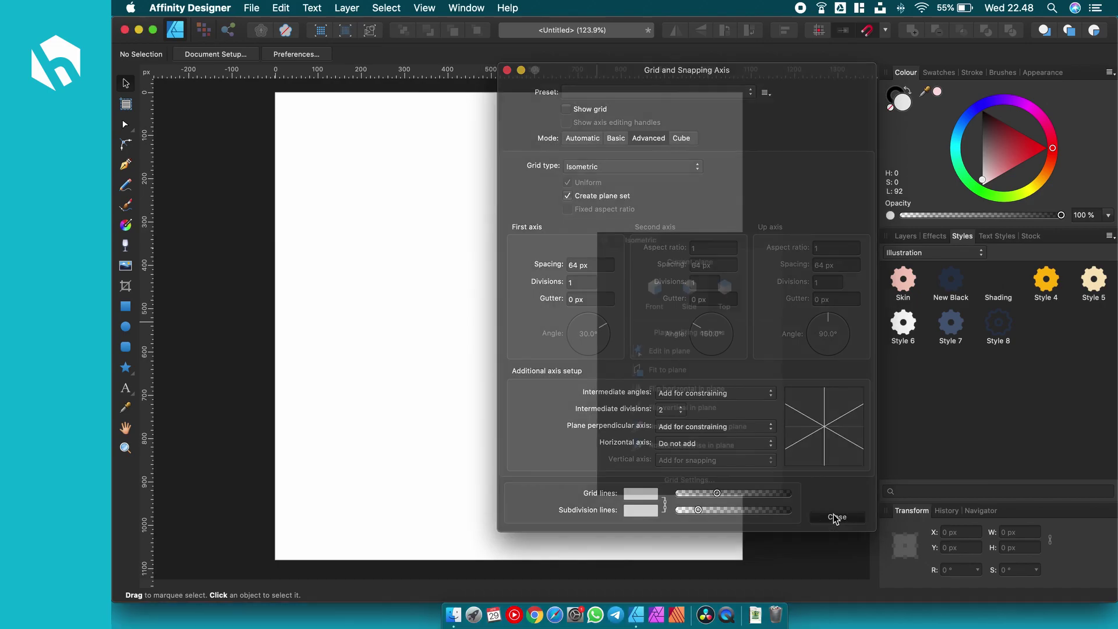
pyautogui.moveTo(756, 247); pyautogui.dragTo(740, 269)
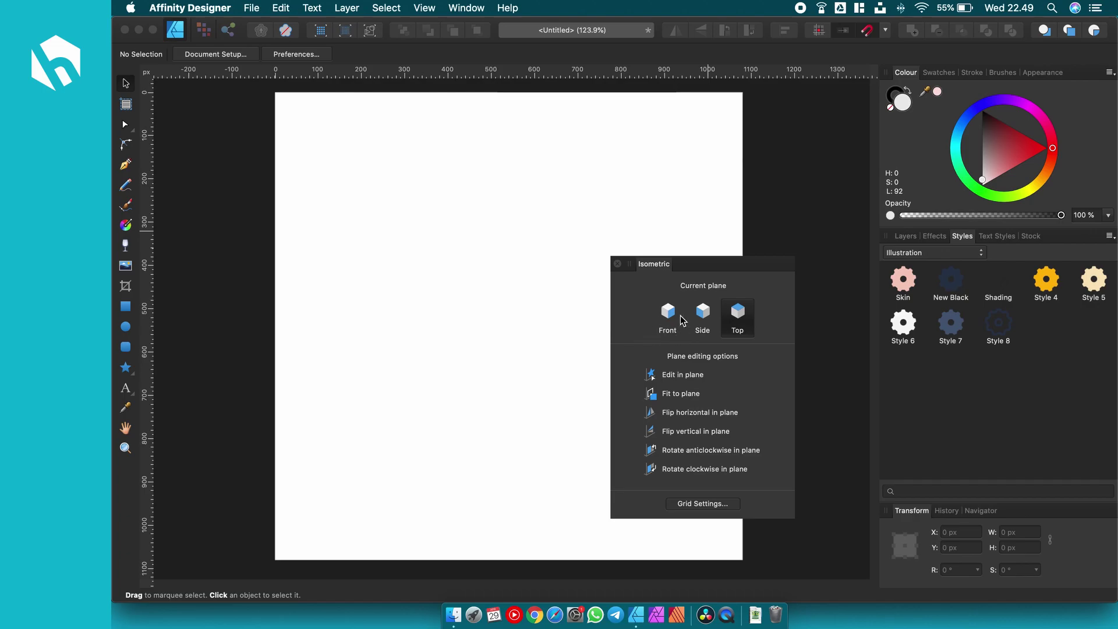
# Step: Turn on View > Show Grid and enable Edit in plane with Top current
pyautogui.moveTo(698, 263); pyautogui.dragTo(794, 263)
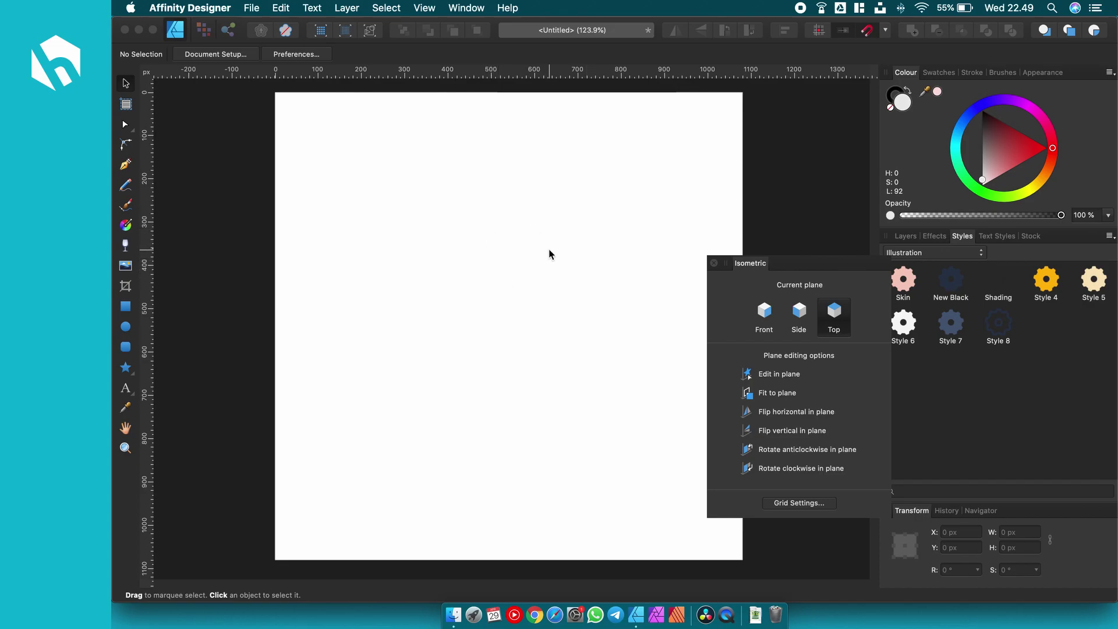
pyautogui.press('super+apostrophe')
pyautogui.press('super+apostrophe')
pyautogui.click(425, 9)
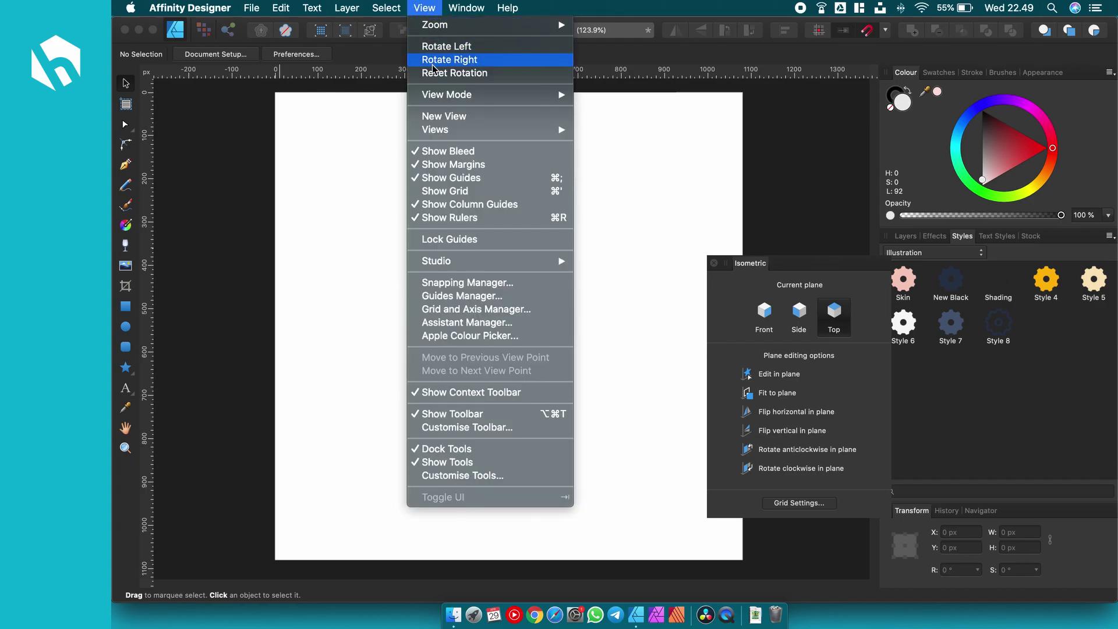
pyautogui.click(513, 193)
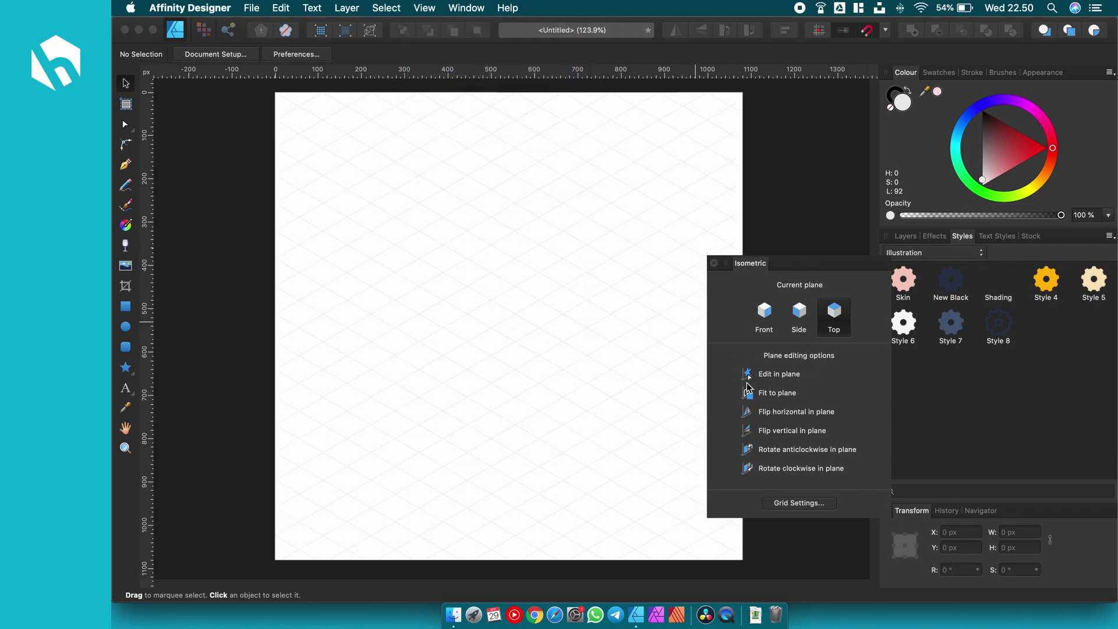
pyautogui.click(806, 379)
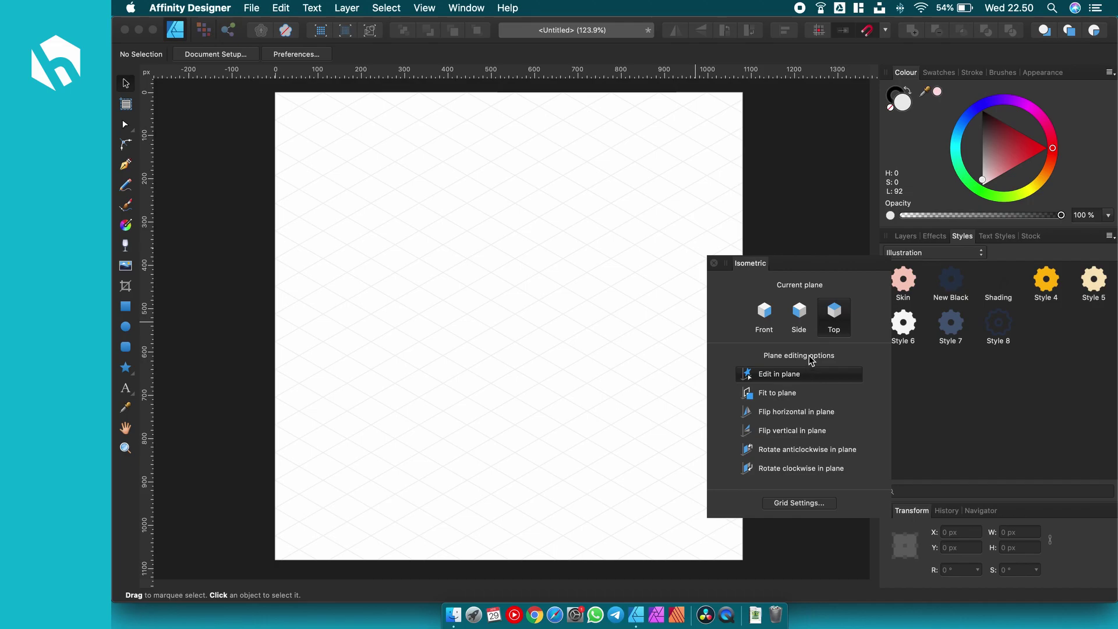
pyautogui.click(765, 314)
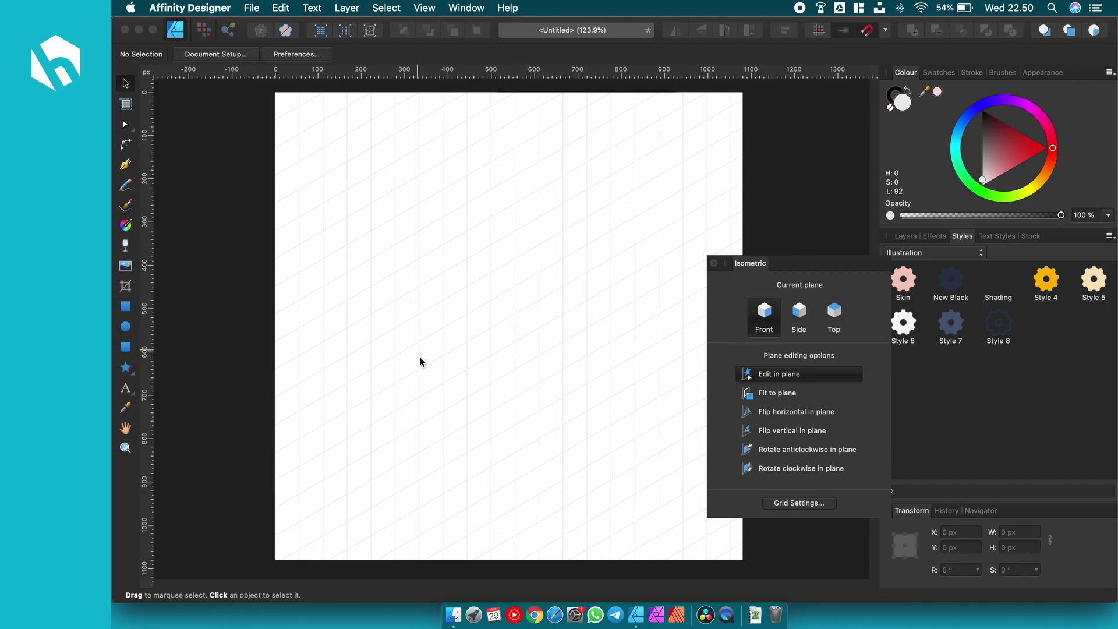
pyautogui.click(799, 313)
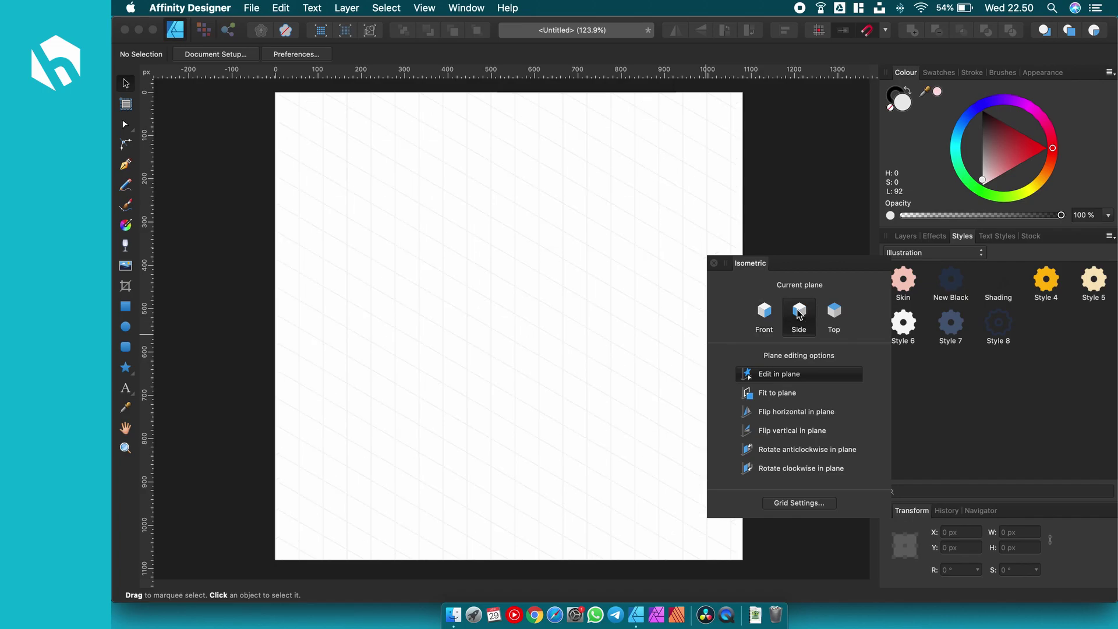
pyautogui.click(833, 315)
pyautogui.click(766, 317)
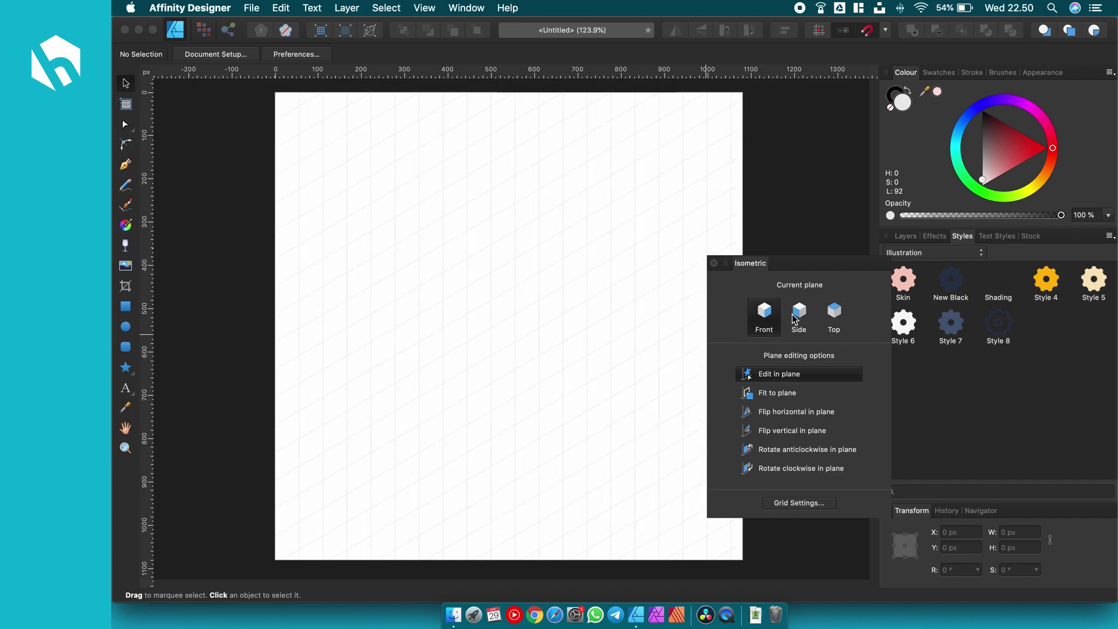
pyautogui.click(767, 318)
pyautogui.click(125, 306)
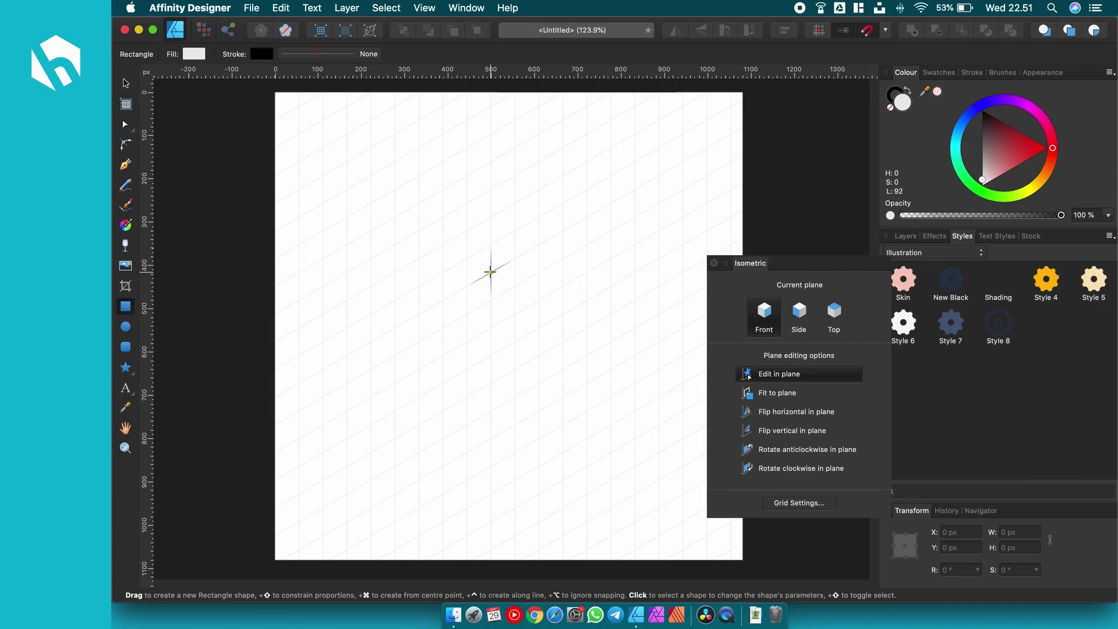
# Step: Draw a 256 × 256 px front-plane square, undoing test rectangles and keeping Edit in plane on
pyautogui.moveTo(491, 272)
pyautogui.mouseDown()
pyautogui.moveTo(534, 359)
pyautogui.moveTo(550, 330)
pyautogui.mouseUp()
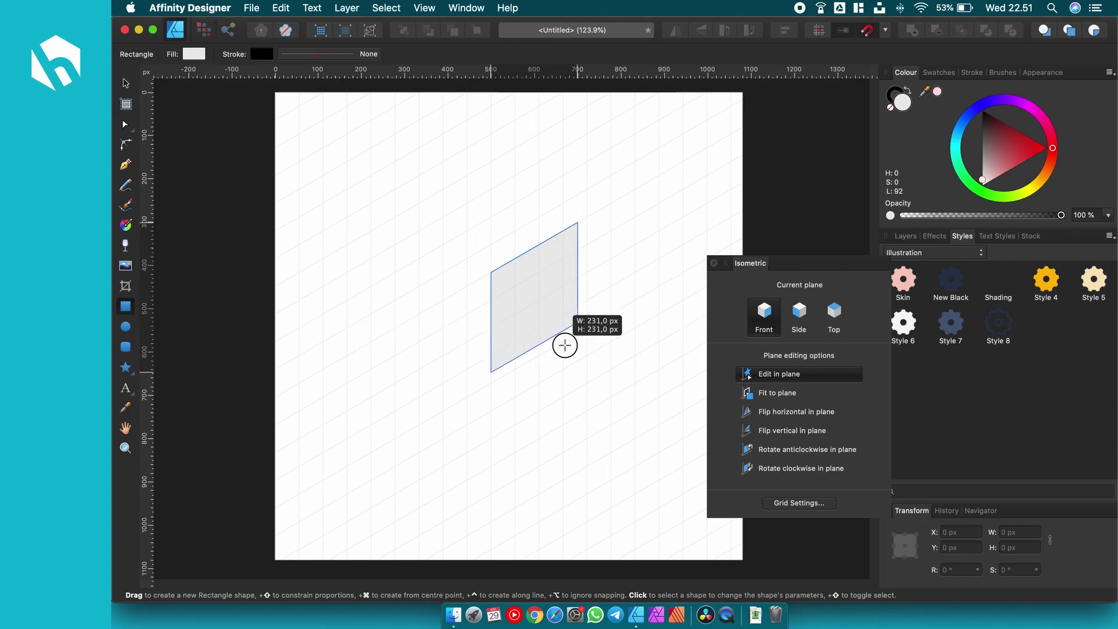
pyautogui.moveTo(550, 330); pyautogui.dragTo(579, 347)
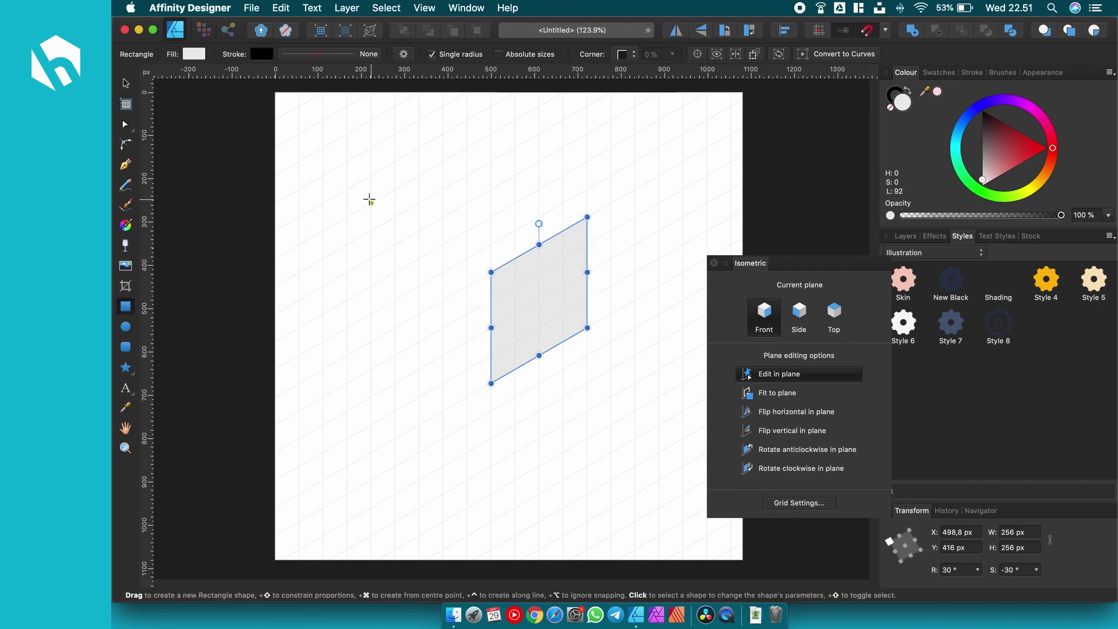
pyautogui.moveTo(371, 173)
pyautogui.mouseDown()
pyautogui.moveTo(412, 218)
pyautogui.moveTo(443, 216)
pyautogui.mouseUp()
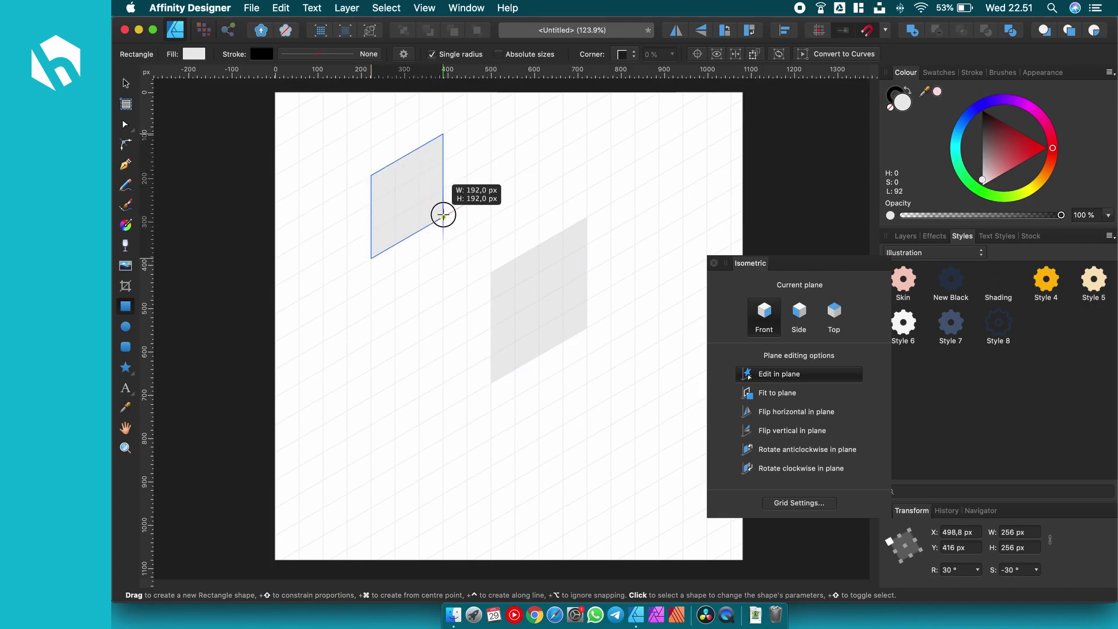
pyautogui.moveTo(443, 215); pyautogui.dragTo(443, 215)
pyautogui.press('super+z')
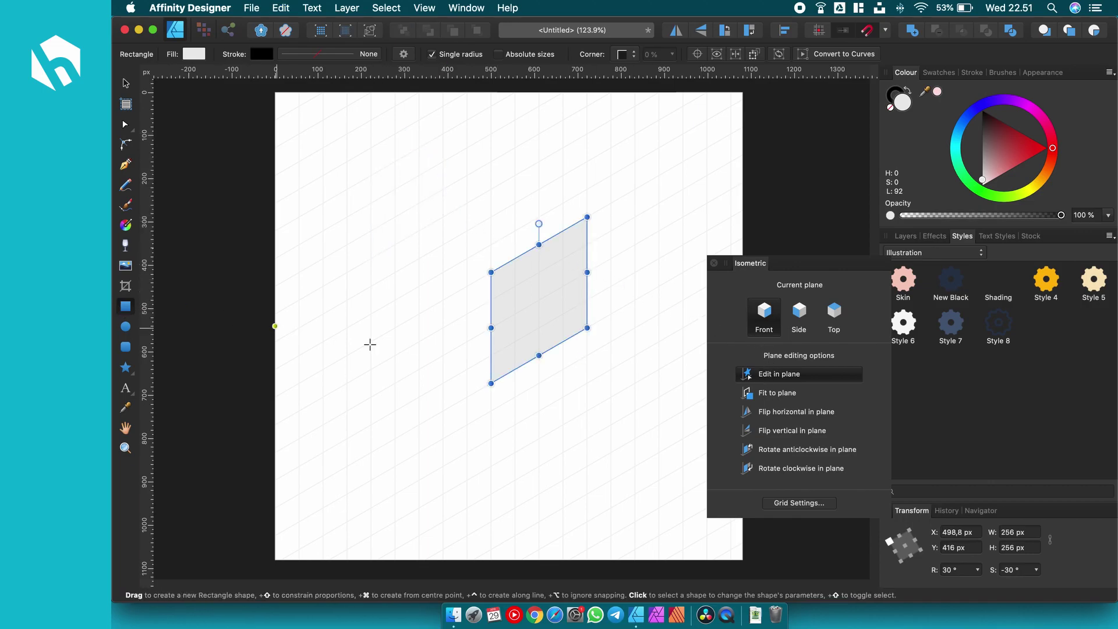
pyautogui.click(750, 378)
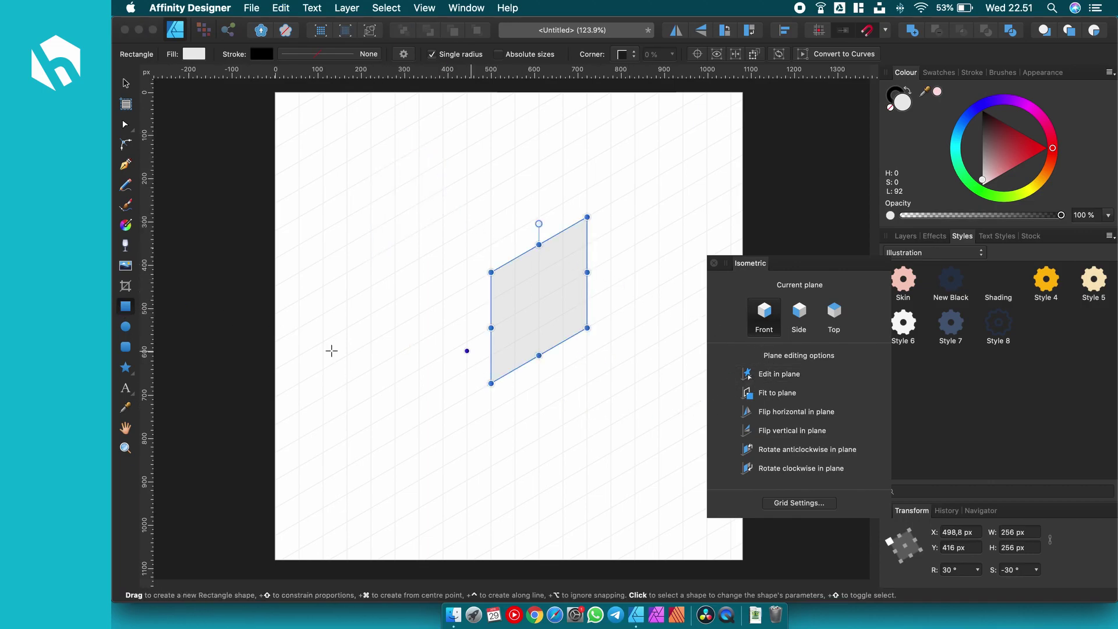
pyautogui.moveTo(298, 217); pyautogui.dragTo(404, 322)
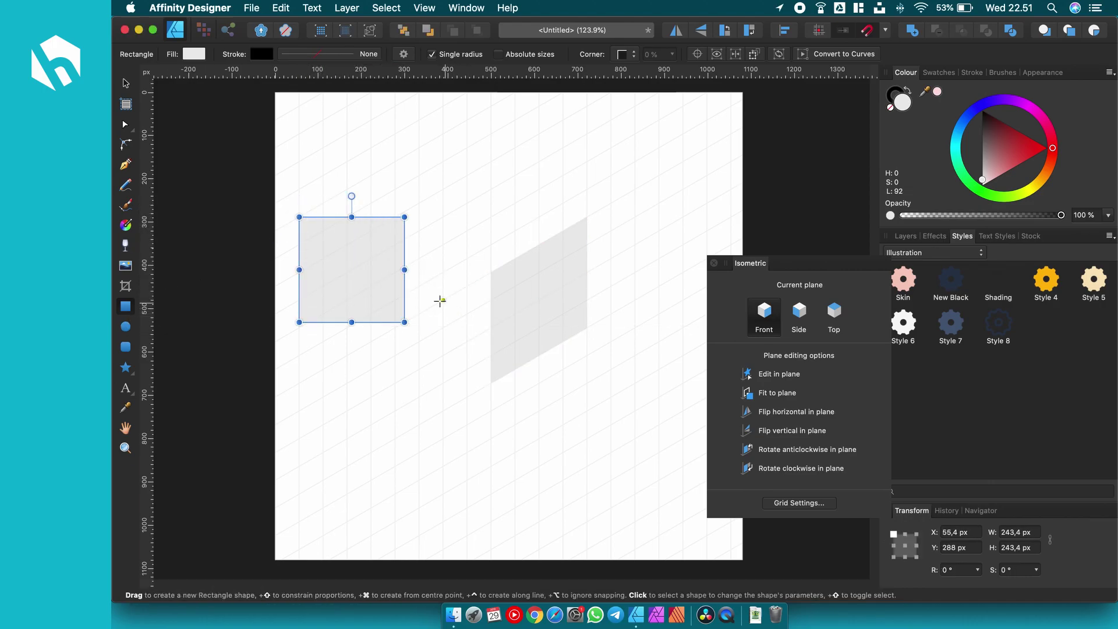
pyautogui.hotkey('ctrl', 'z')
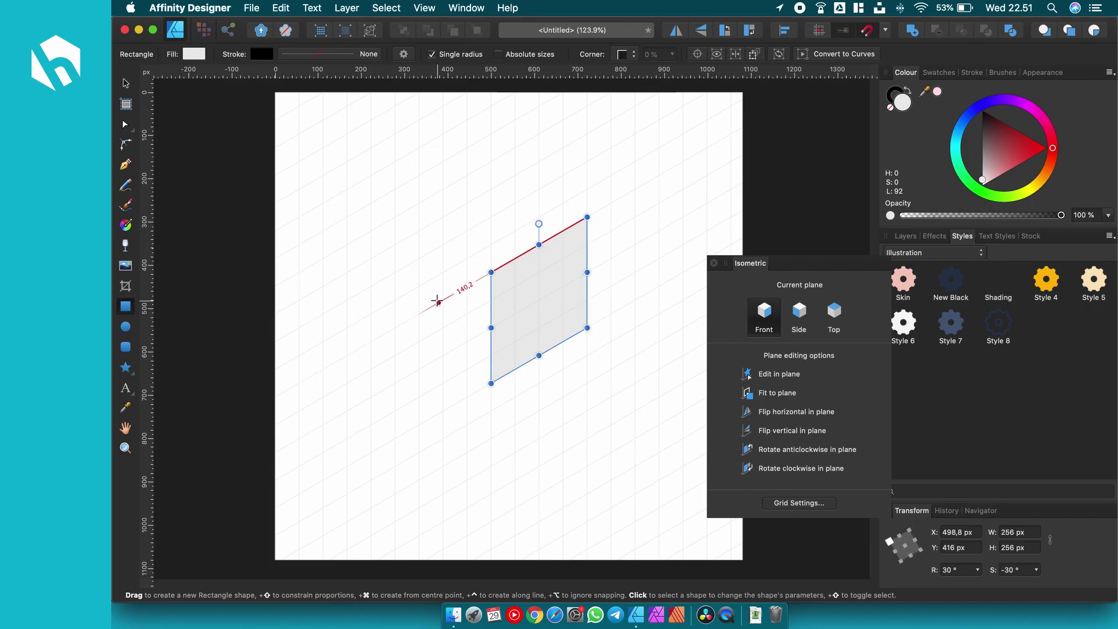
pyautogui.click(791, 378)
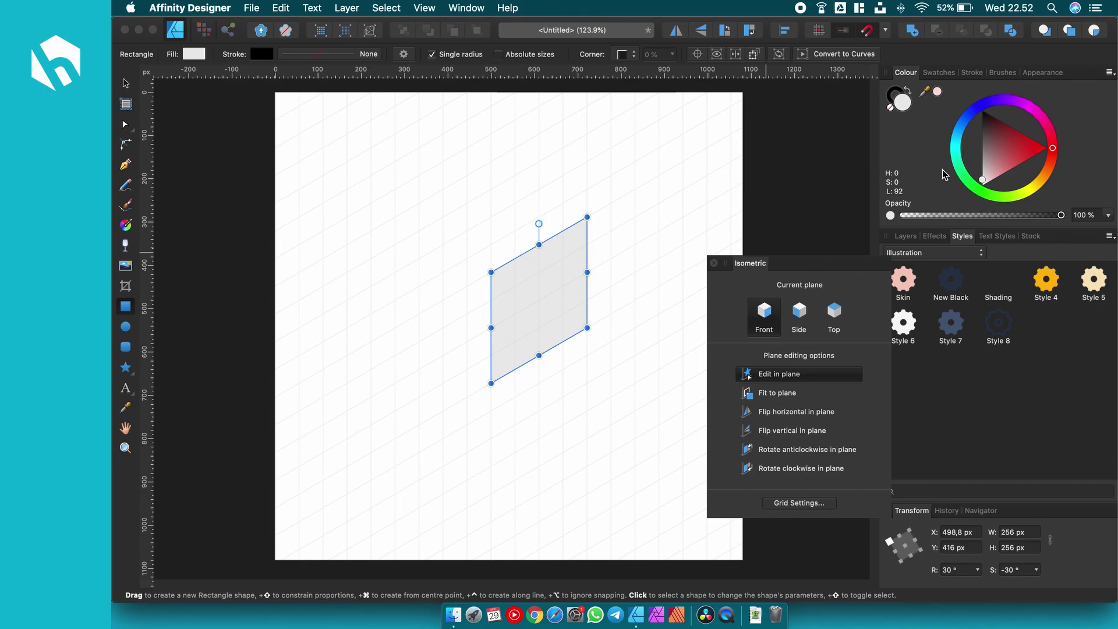
# Step: Fill the front face light blue, H214 S52 L67
pyautogui.click(965, 133)
pyautogui.moveTo(965, 133); pyautogui.dragTo(963, 120)
pyautogui.click(1011, 140)
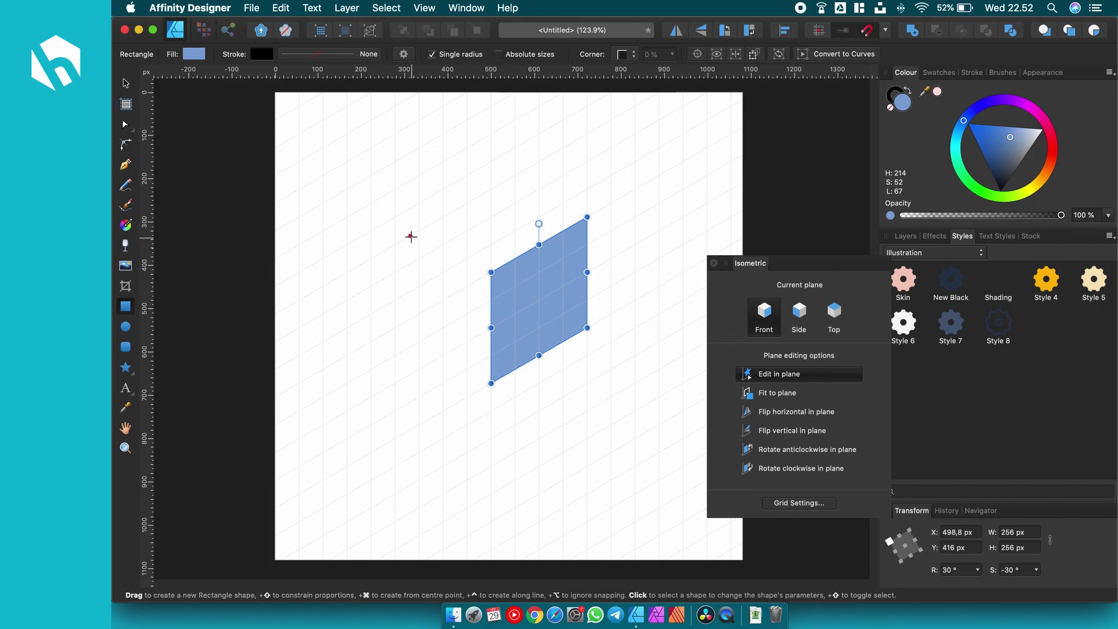
# Step: Draw a second 256 px face on the Side plane joined to its left edge
pyautogui.click(799, 314)
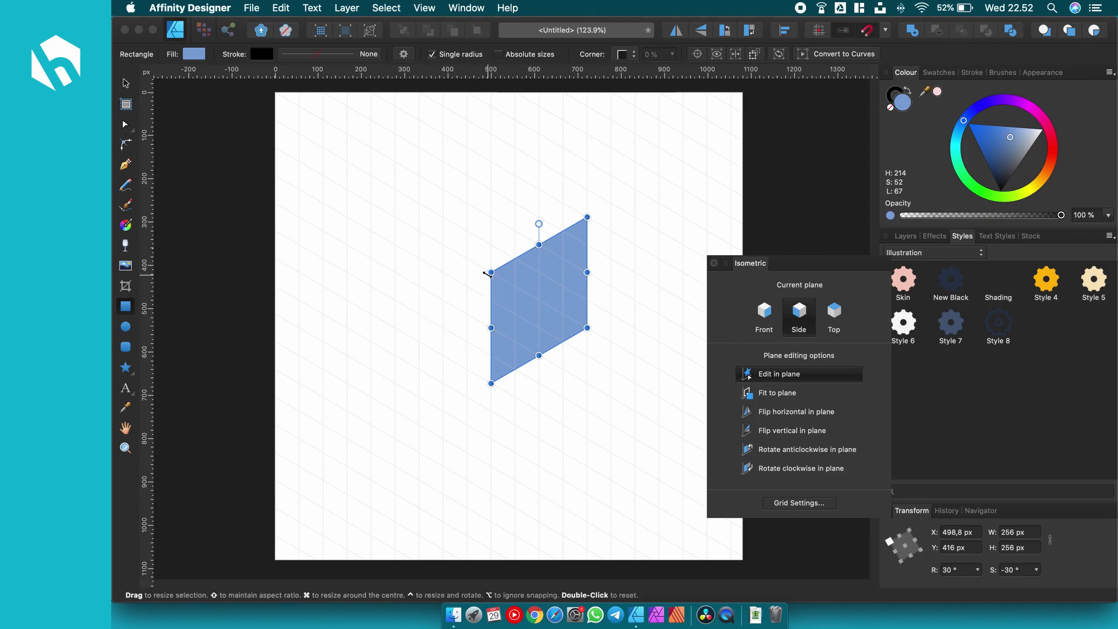
pyautogui.click(402, 221)
pyautogui.moveTo(402, 222); pyautogui.dragTo(490, 382)
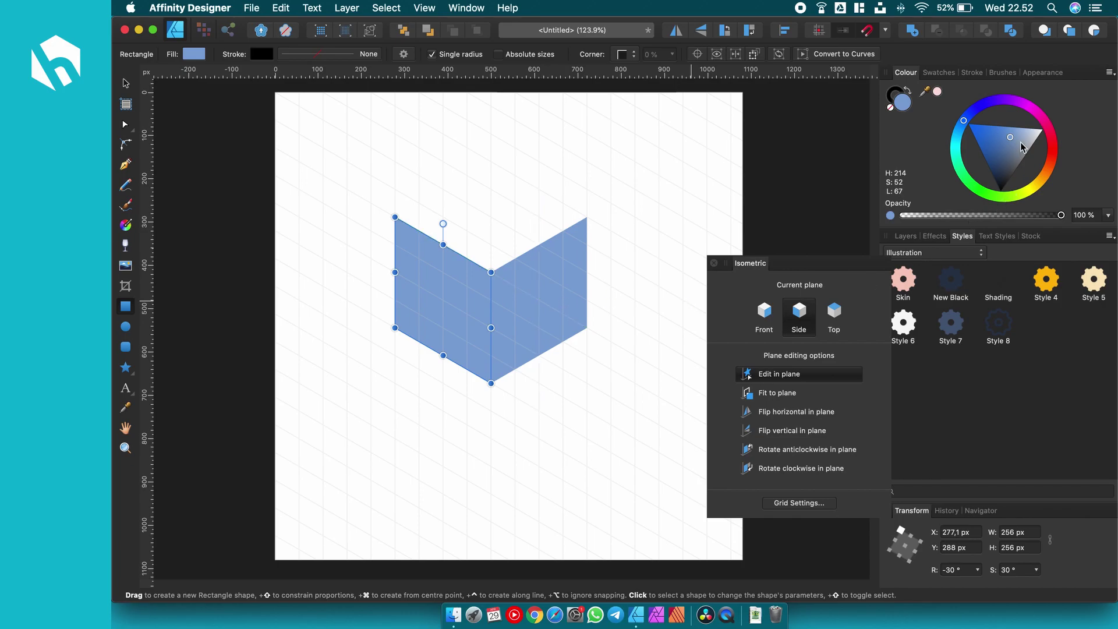
# Step: Give the left side face a pale grey fill in the Colour triangle
pyautogui.moveTo(1024, 140); pyautogui.dragTo(1050, 142)
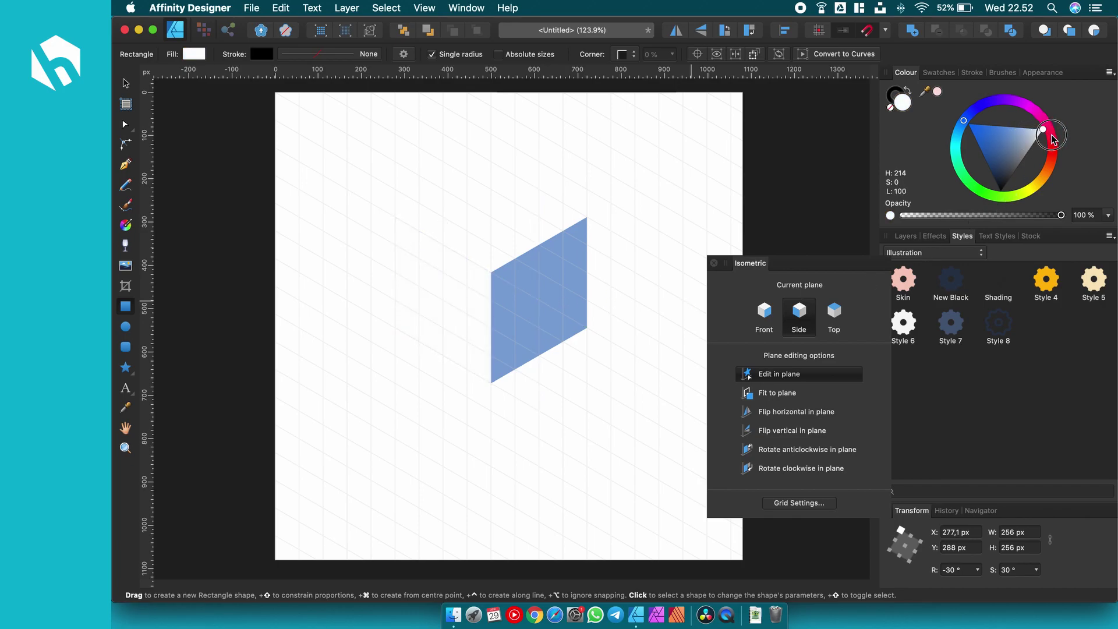
pyautogui.moveTo(1051, 143); pyautogui.dragTo(1049, 140)
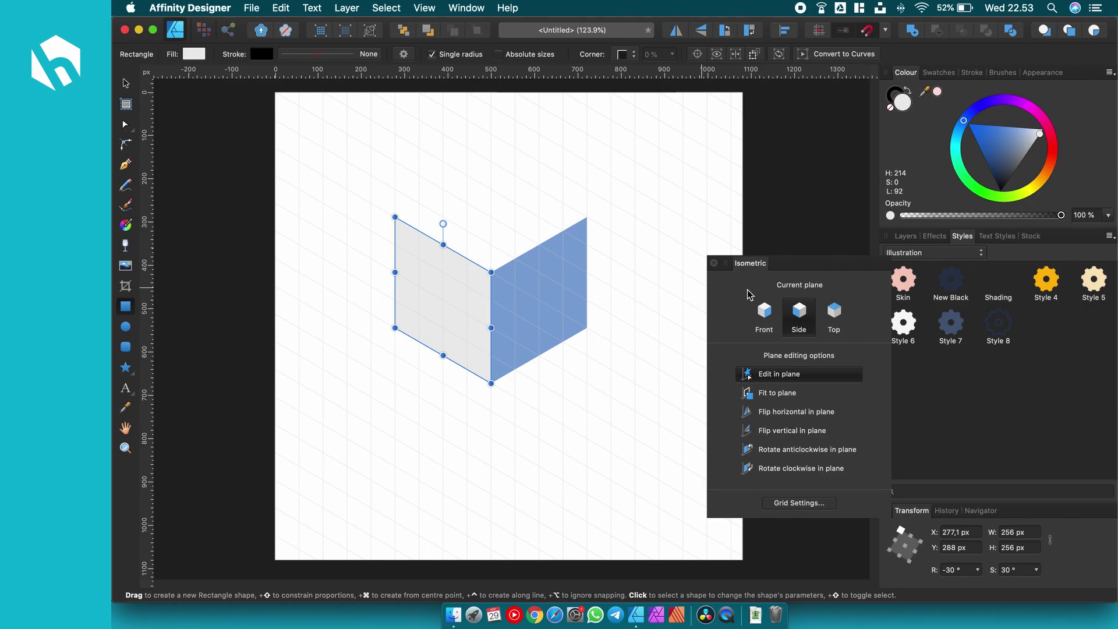
pyautogui.click(834, 315)
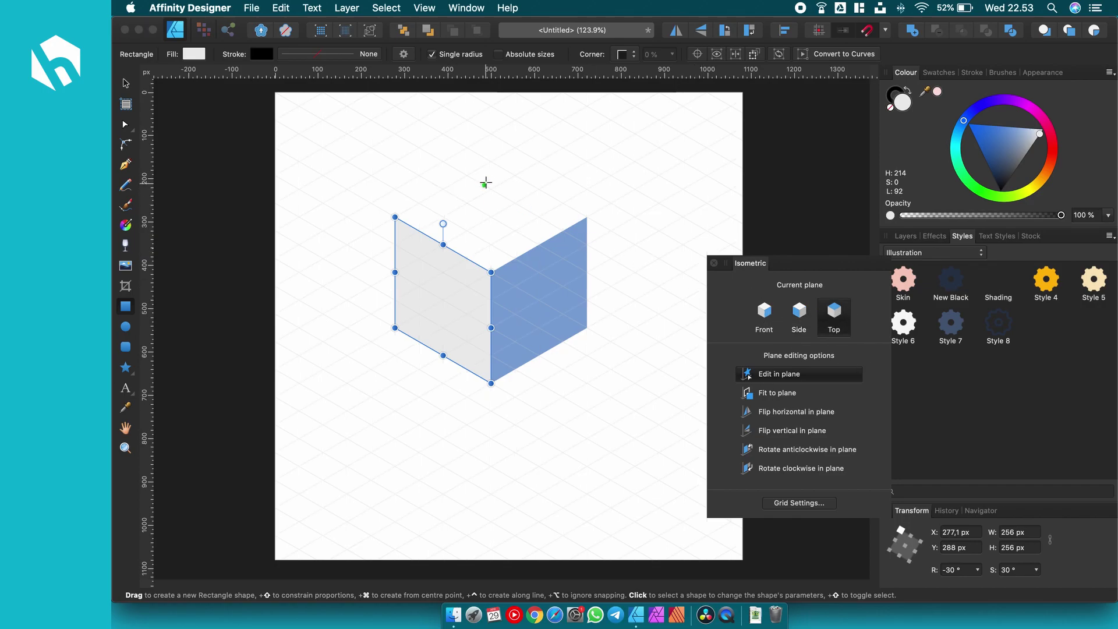
# Step: Draw the top face across both side faces and lighten it almost to white
pyautogui.moveTo(586, 217); pyautogui.dragTo(395, 217)
pyautogui.moveTo(1038, 140); pyautogui.dragTo(1042, 132)
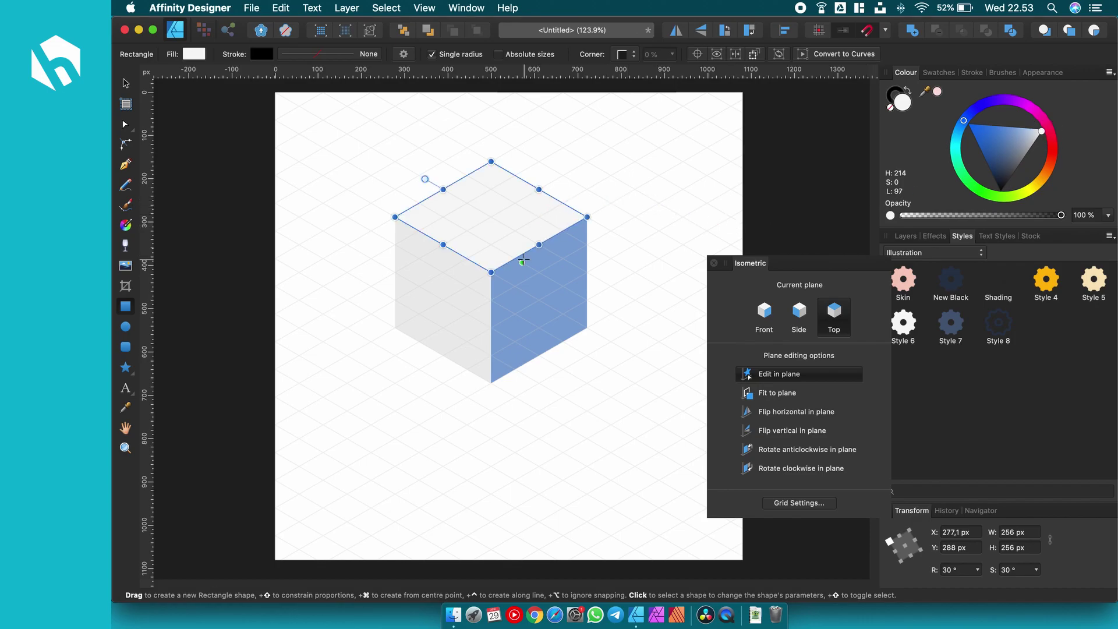
pyautogui.press('v')
pyautogui.click(640, 201)
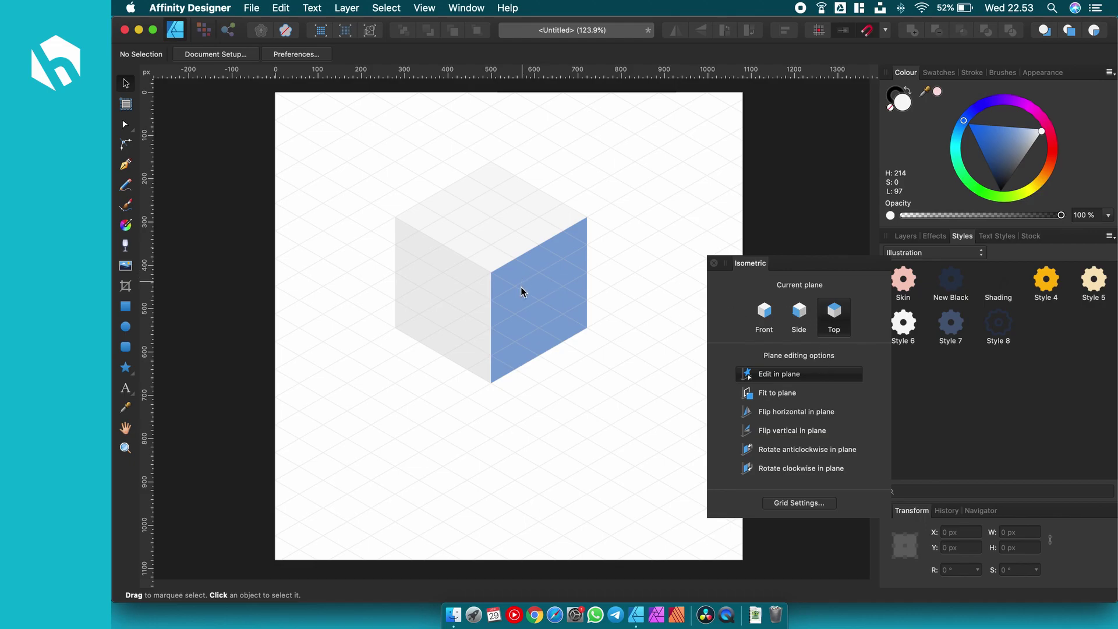
# Step: On the Front plane, add art text 'front' below the cube
pyautogui.click(767, 314)
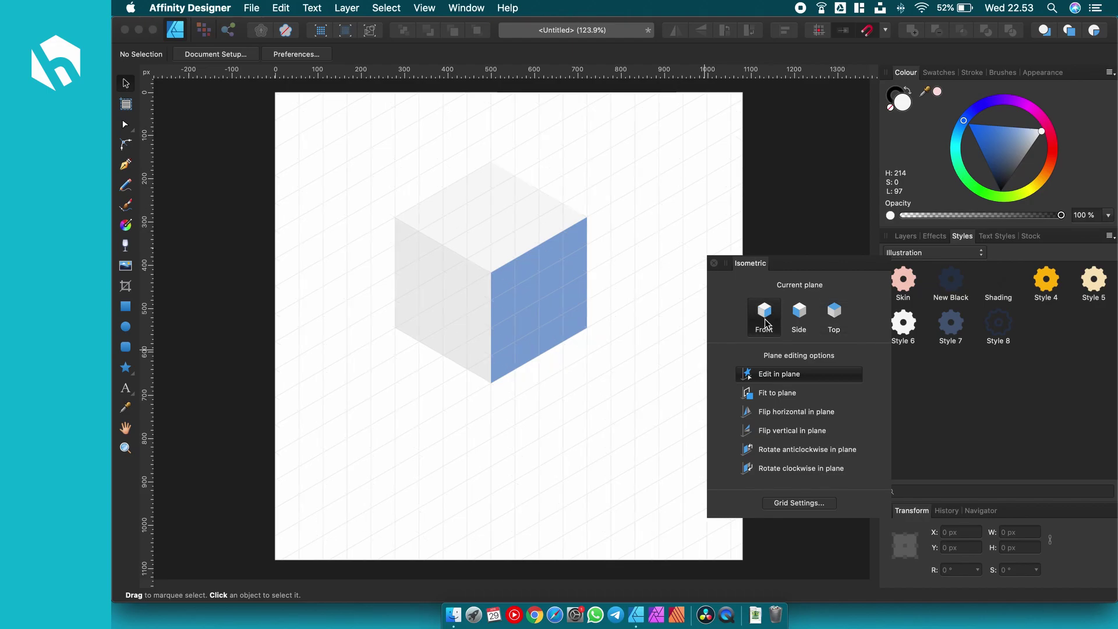
pyautogui.click(125, 388)
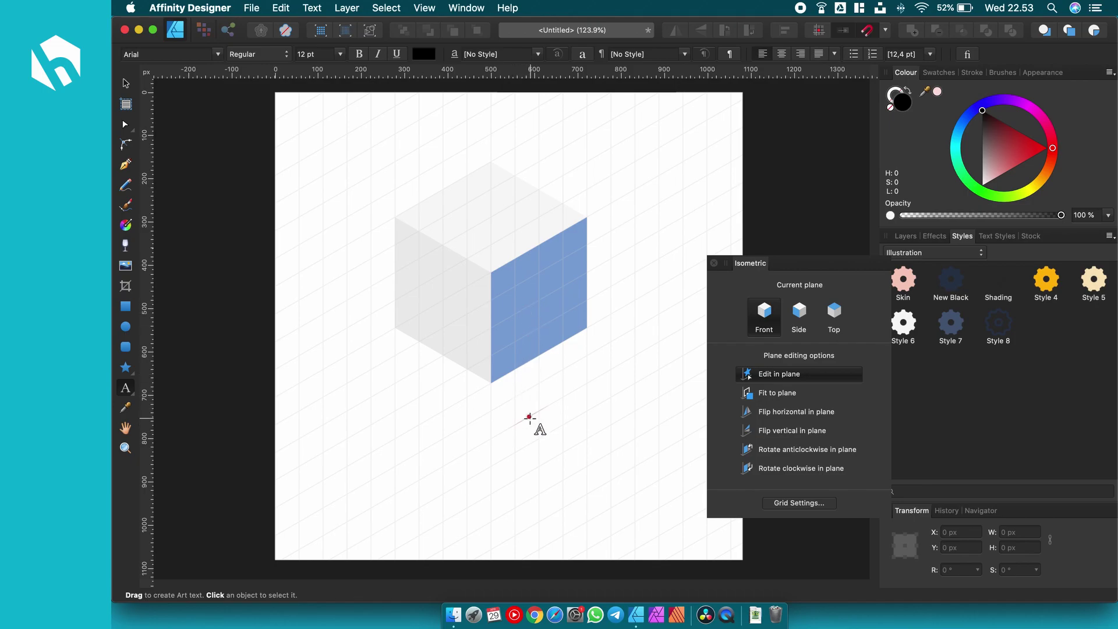
pyautogui.click(530, 421)
pyautogui.write('front')
pyautogui.press('Escape')
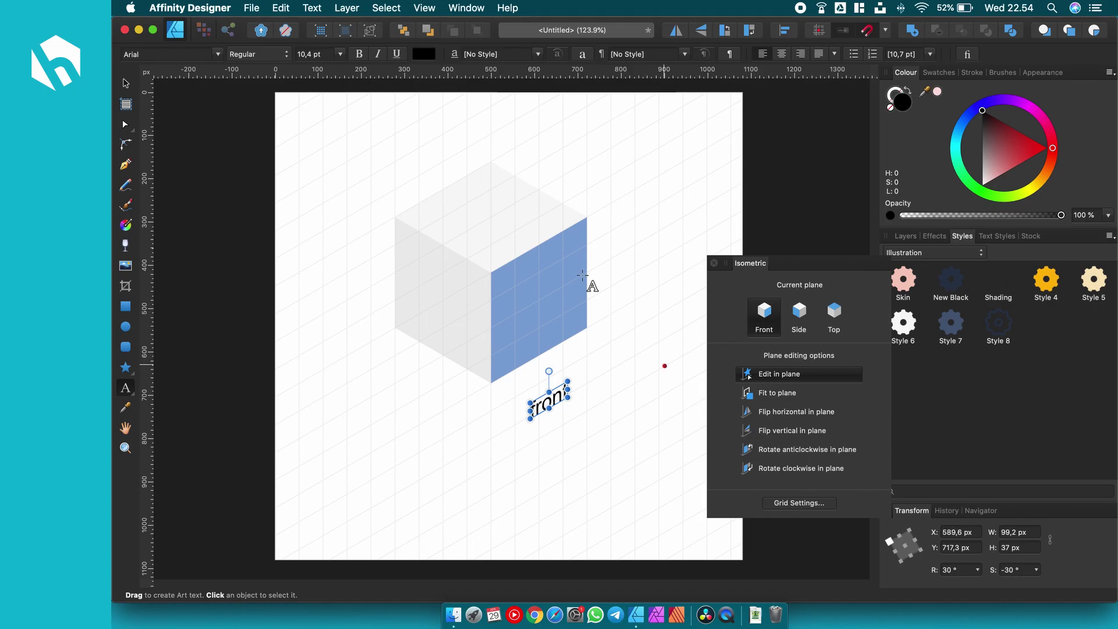
# Step: Set 'front' in Open Sans, move it onto the blue face and colour it white
pyautogui.click(175, 59)
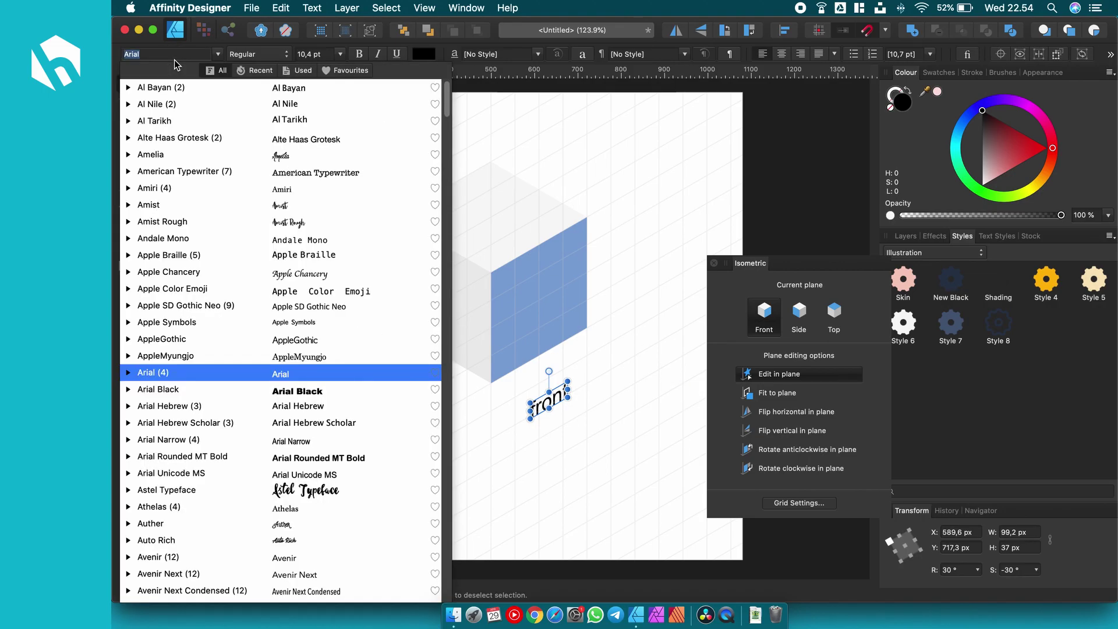
pyautogui.write('open')
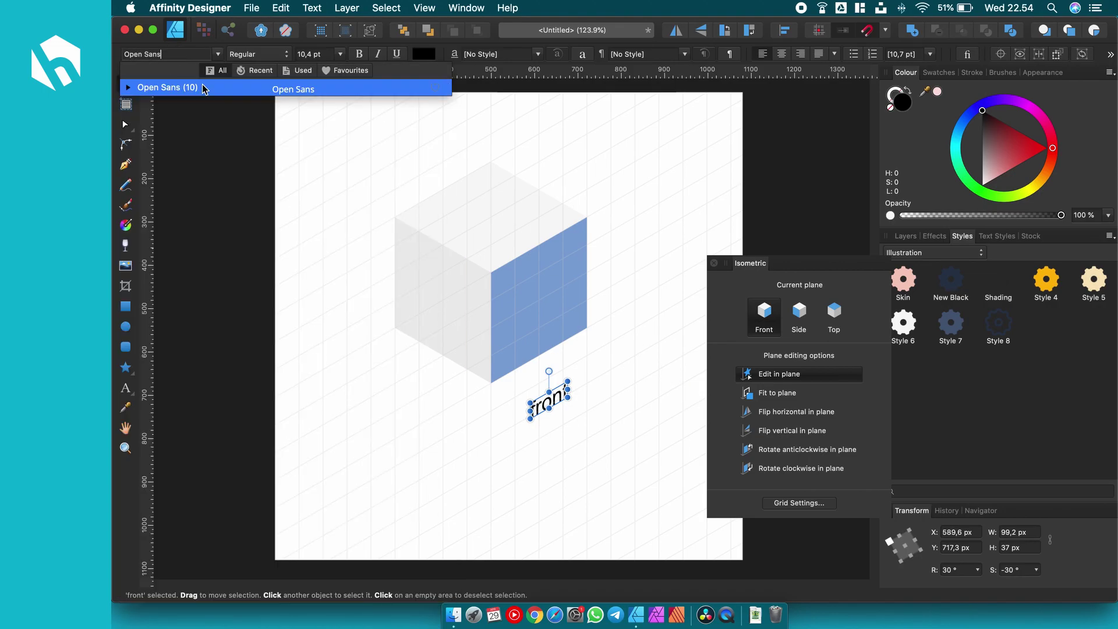
pyautogui.click(204, 87)
pyautogui.click(301, 163)
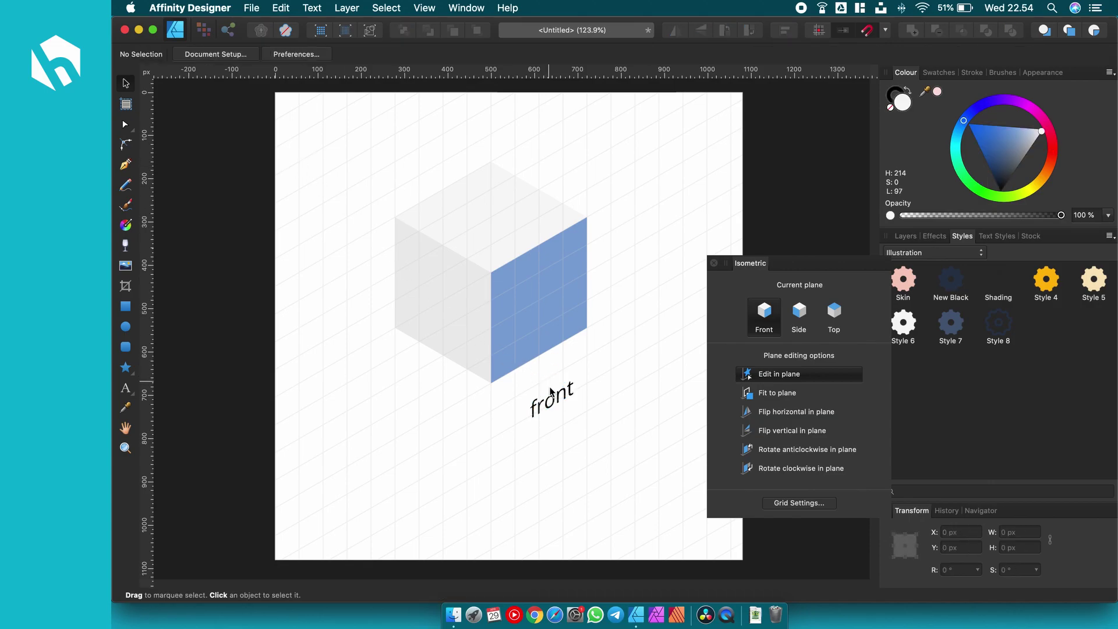
pyautogui.moveTo(550, 389); pyautogui.dragTo(526, 334)
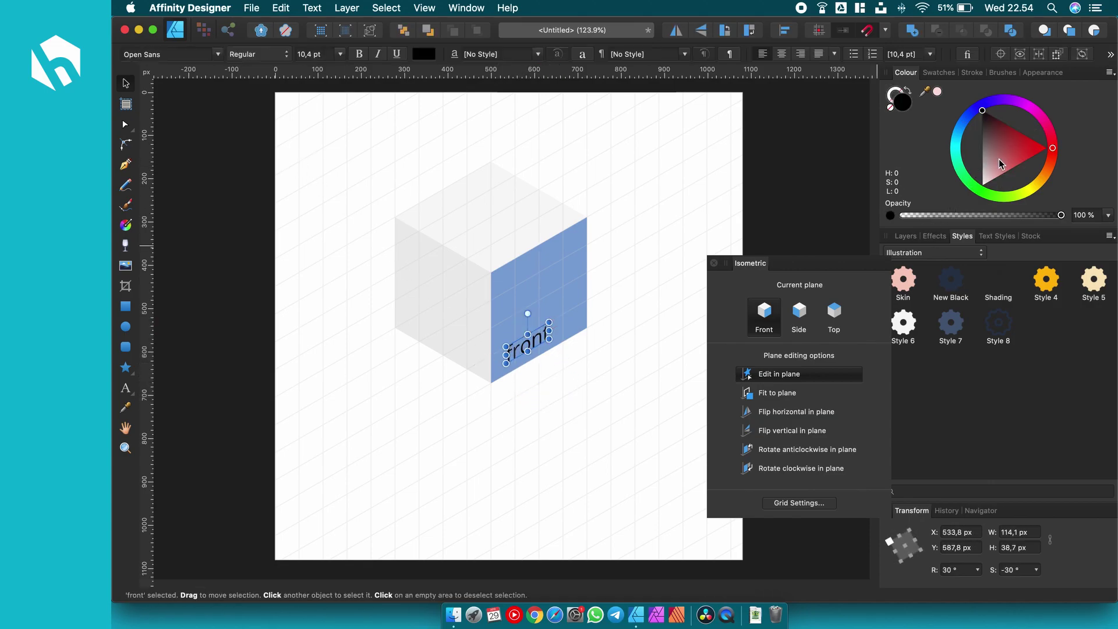
pyautogui.moveTo(999, 164); pyautogui.dragTo(983, 184)
pyautogui.click(637, 291)
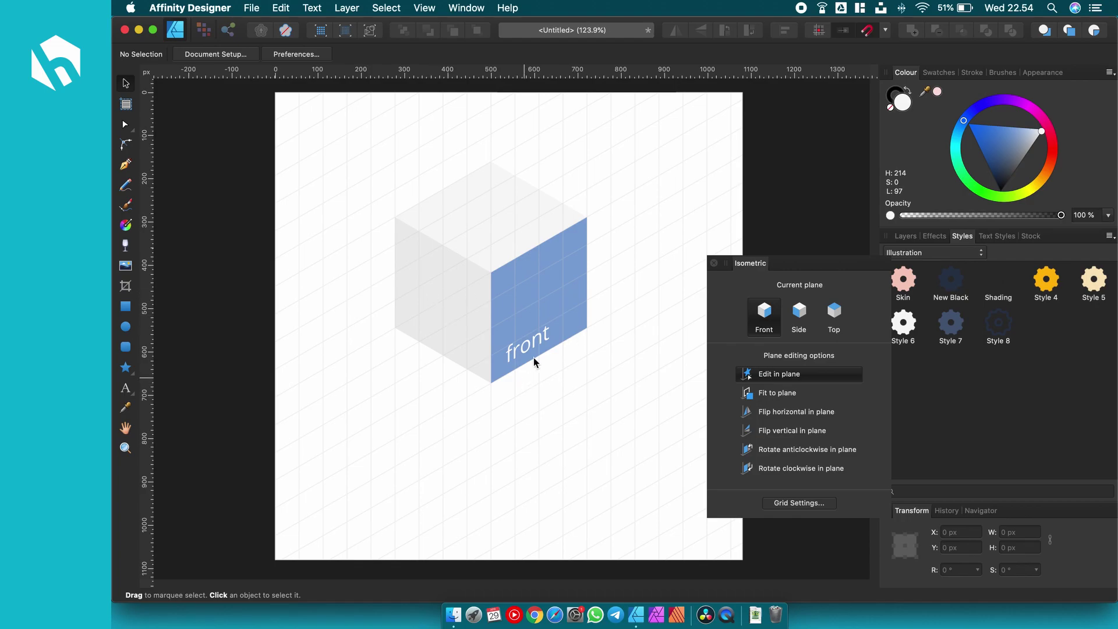
pyautogui.click(798, 312)
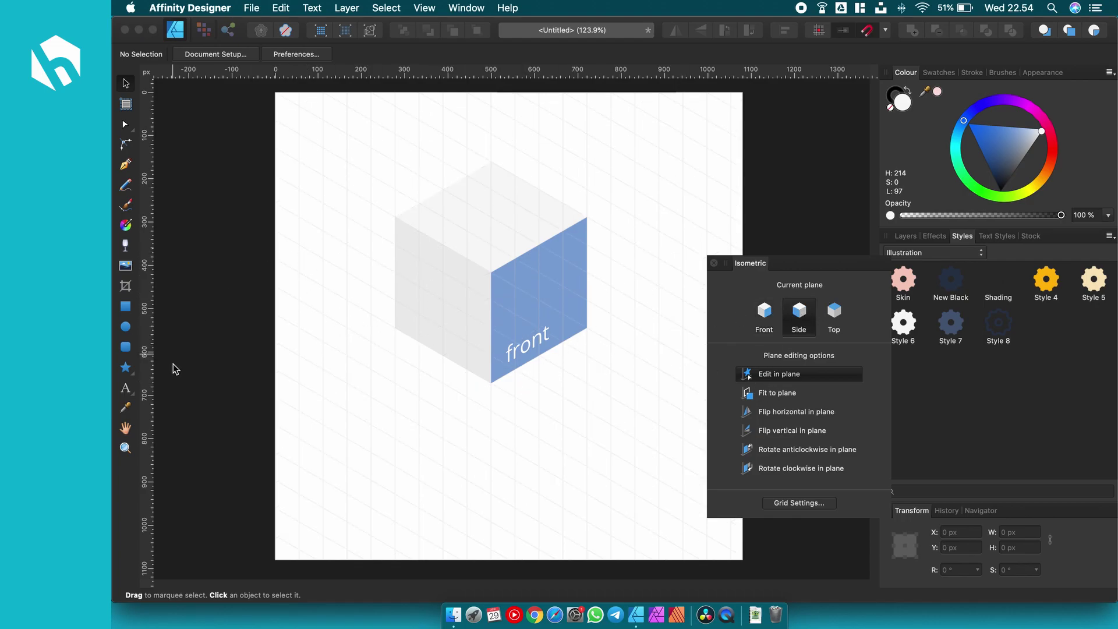
# Step: Add a grey 'side' text label onto the cube's left face
pyautogui.click(131, 387)
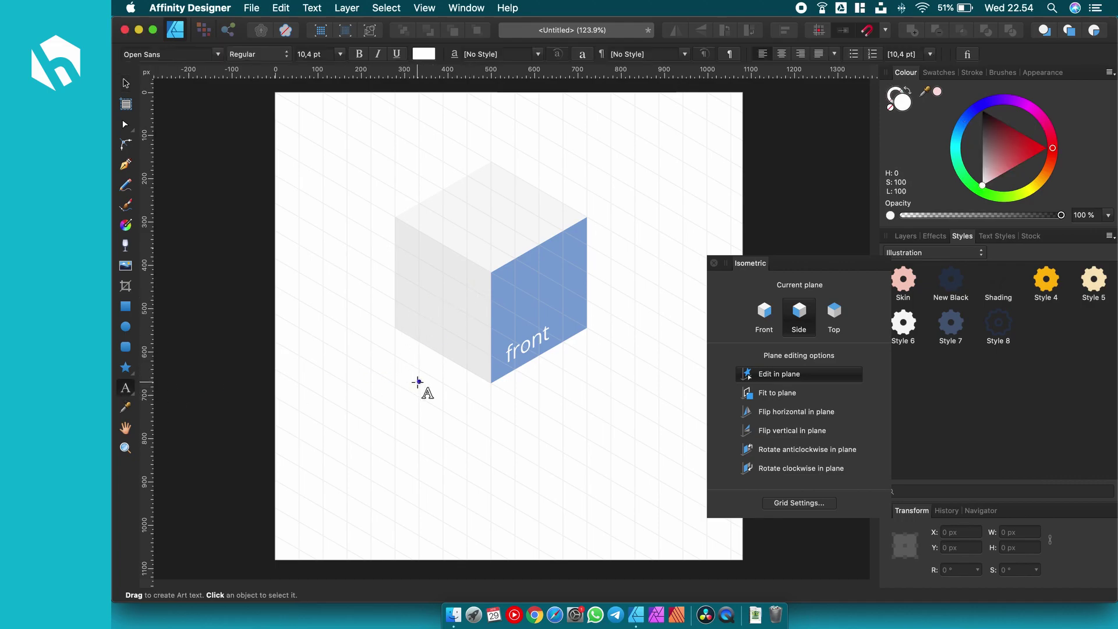
pyautogui.click(416, 405)
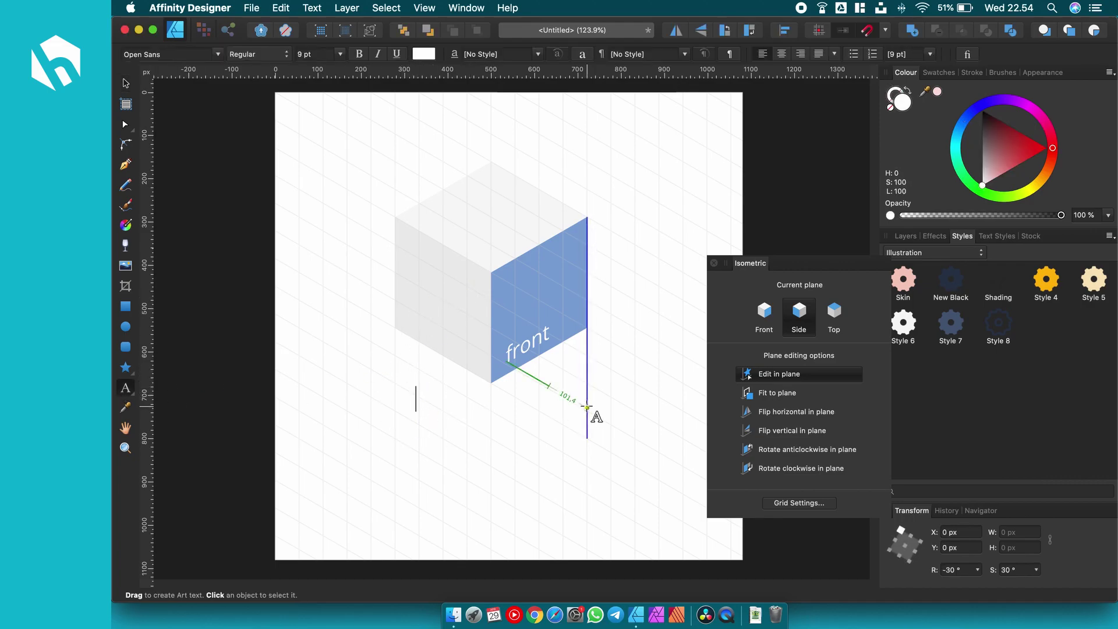
pyautogui.write('de')
pyautogui.press('Escape')
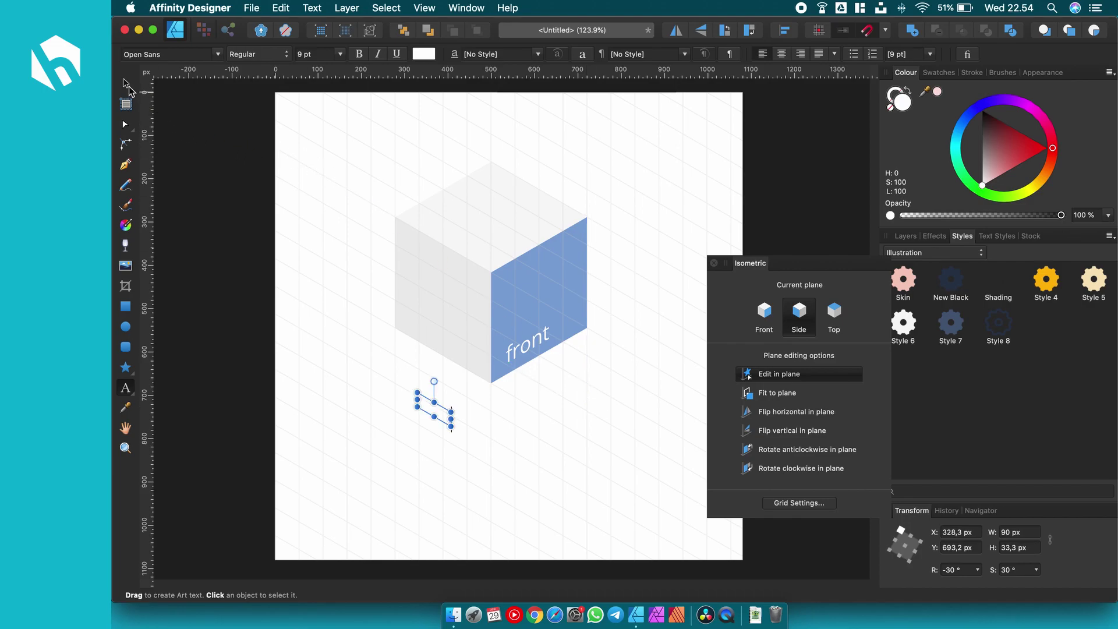
pyautogui.moveTo(433, 406)
pyautogui.mouseDown()
pyautogui.moveTo(419, 320)
pyautogui.moveTo(462, 342)
pyautogui.mouseUp()
pyautogui.click(543, 464)
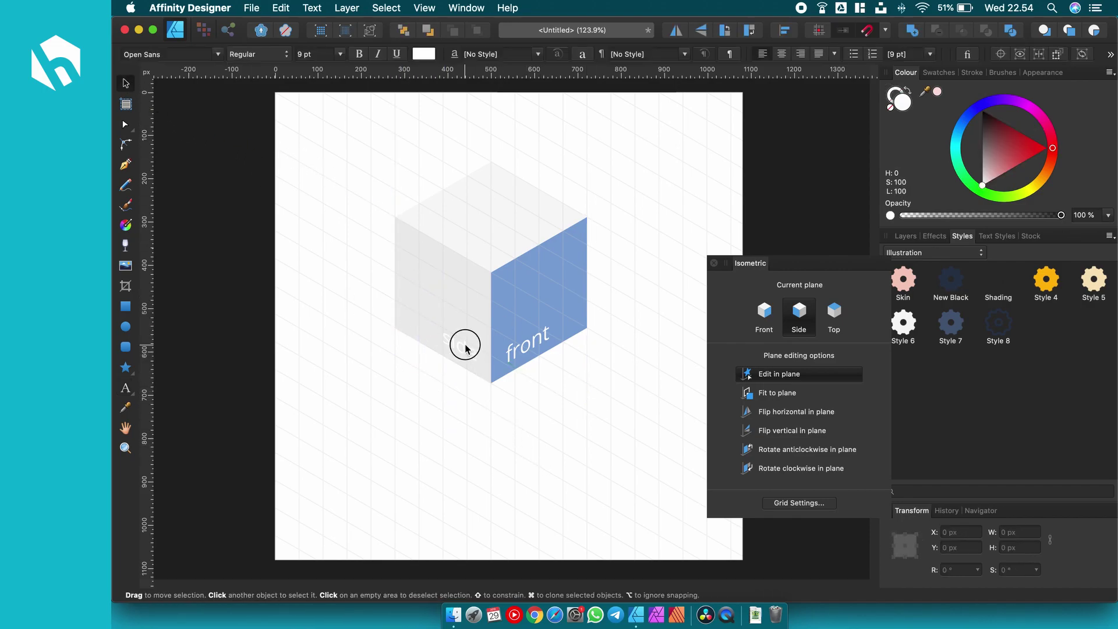
pyautogui.moveTo(988, 161); pyautogui.dragTo(951, 168)
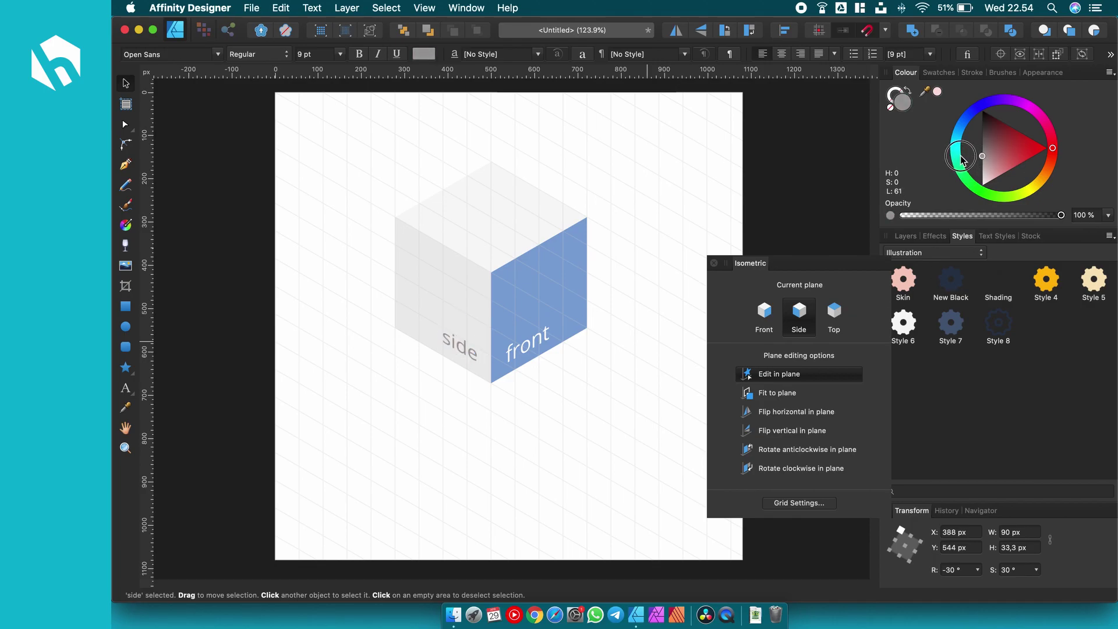
pyautogui.click(622, 364)
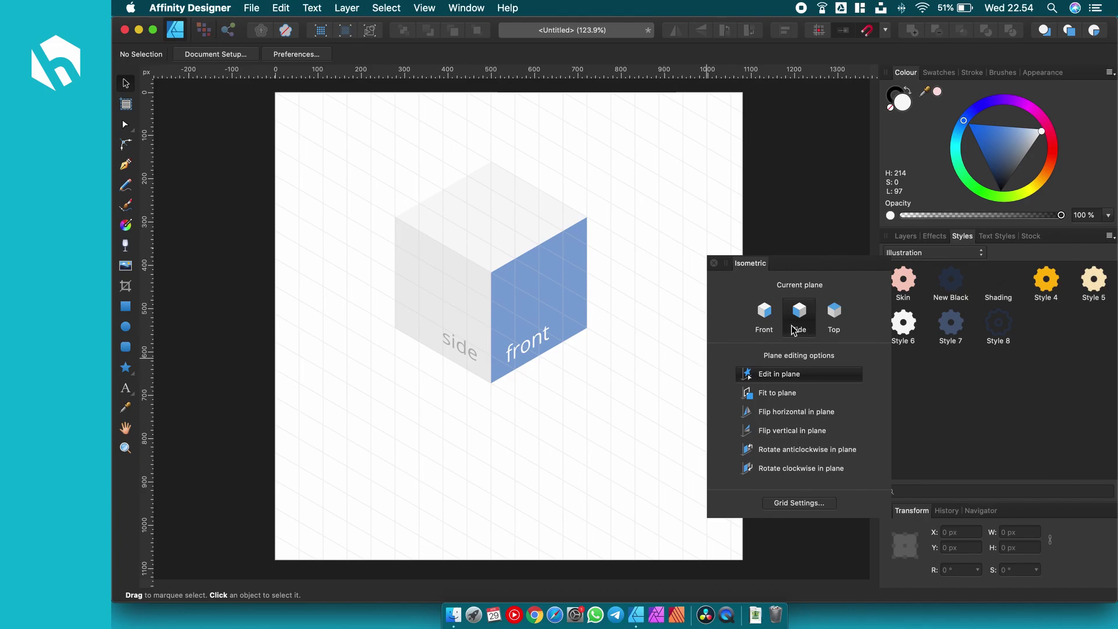
# Step: Switch to the Top plane and place a 'Top' label on the cube's top face
pyautogui.click(838, 319)
pyautogui.press('t')
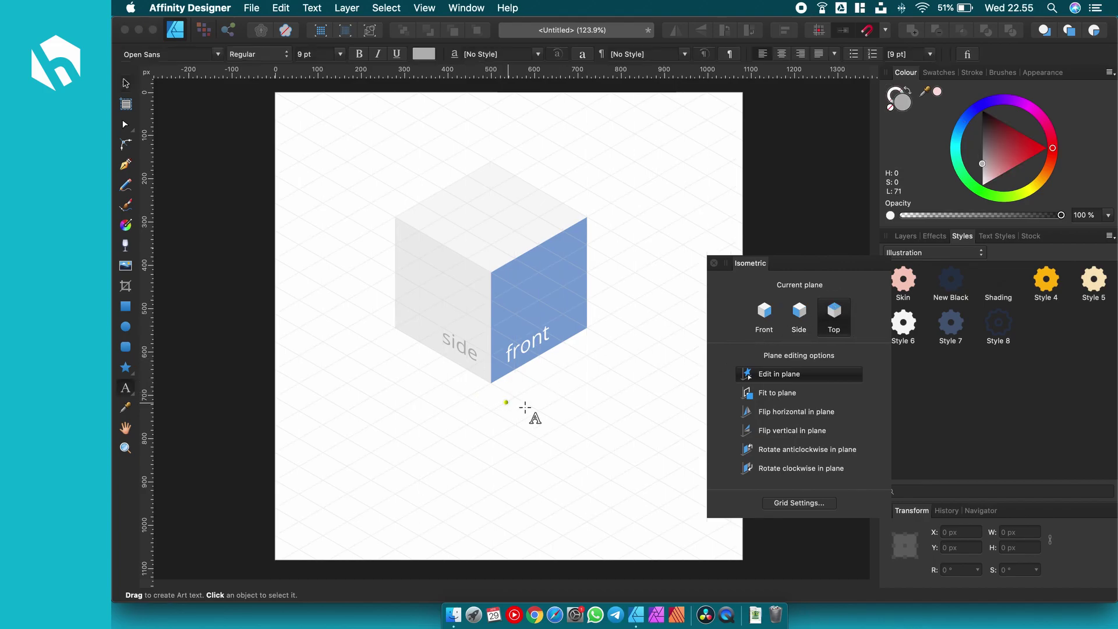
pyautogui.write('Top')
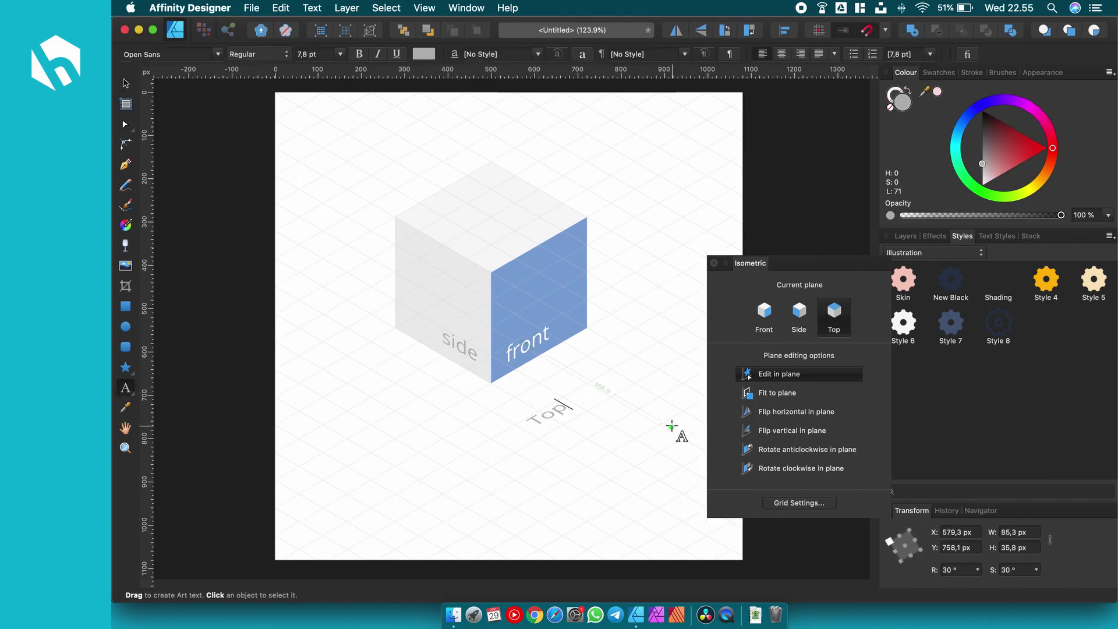
pyautogui.press('super+a')
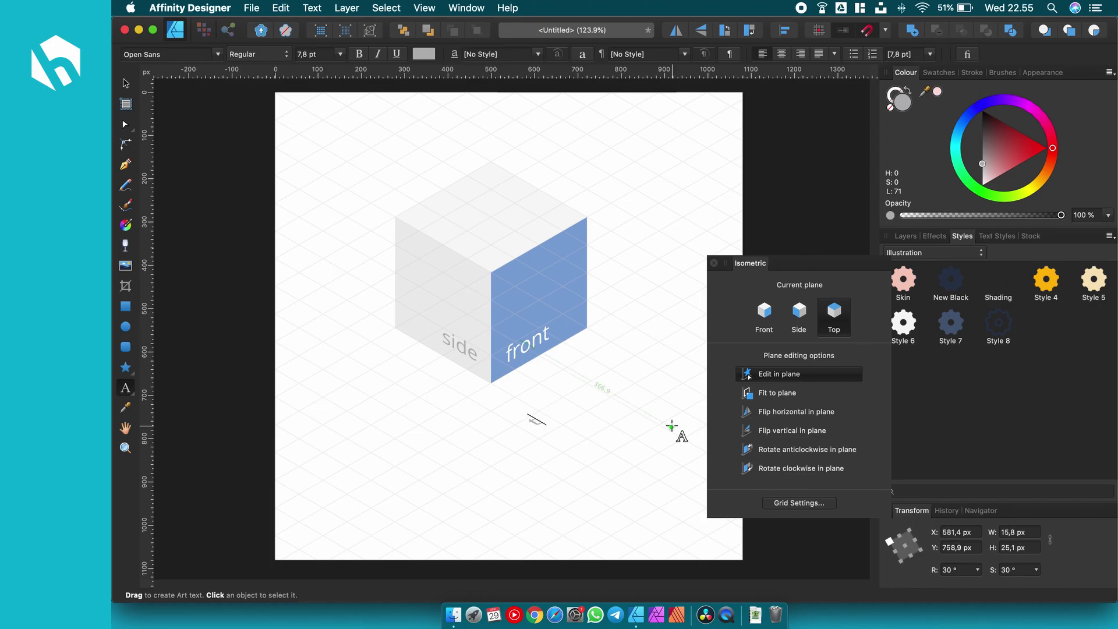
pyautogui.press('Escape')
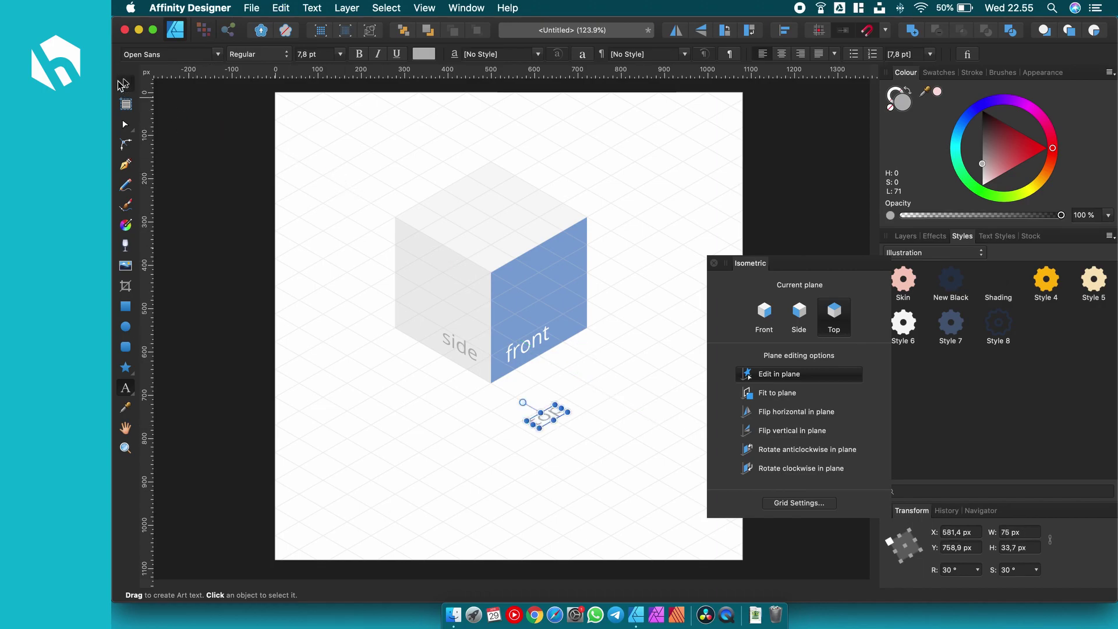
pyautogui.click(125, 83)
pyautogui.moveTo(540, 419)
pyautogui.mouseDown()
pyautogui.moveTo(500, 243)
pyautogui.moveTo(495, 252)
pyautogui.moveTo(506, 247)
pyautogui.mouseUp()
pyautogui.click(641, 296)
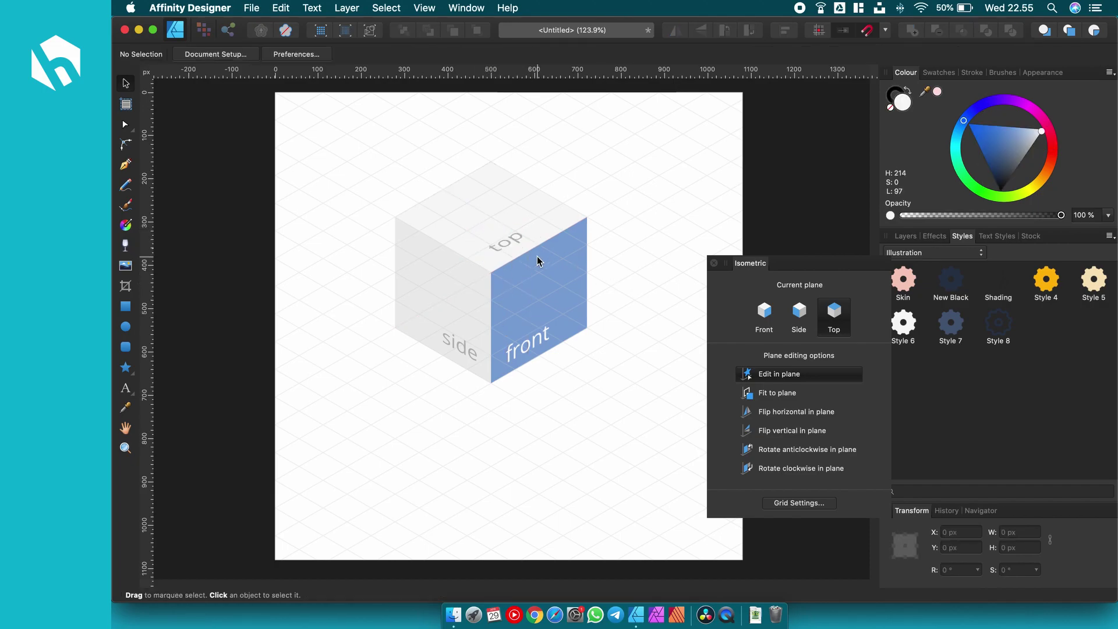
pyautogui.scroll(-3, 537, 256)
pyautogui.scroll(3, 536, 256)
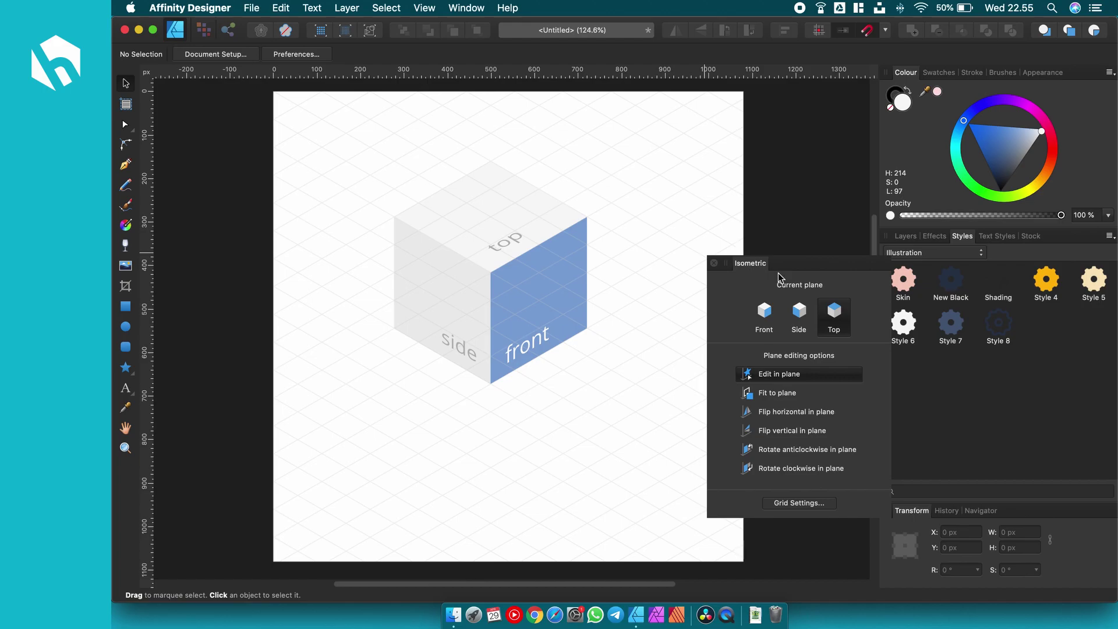
pyautogui.click(656, 133)
pyautogui.moveTo(657, 133); pyautogui.dragTo(352, 424)
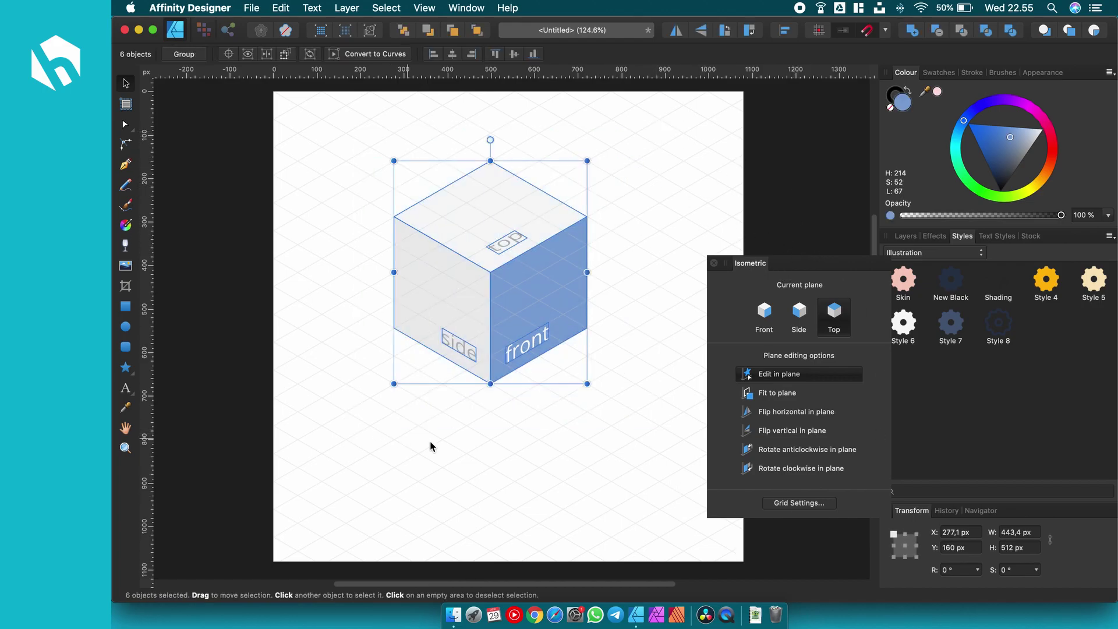
pyautogui.click(598, 133)
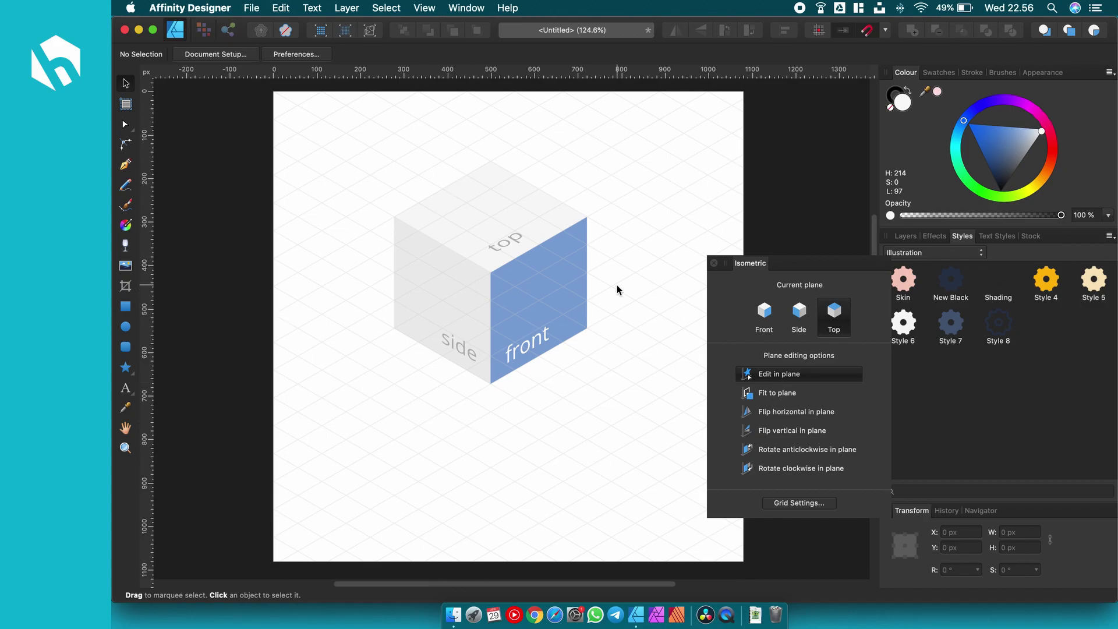
pyautogui.click(830, 317)
pyautogui.click(125, 309)
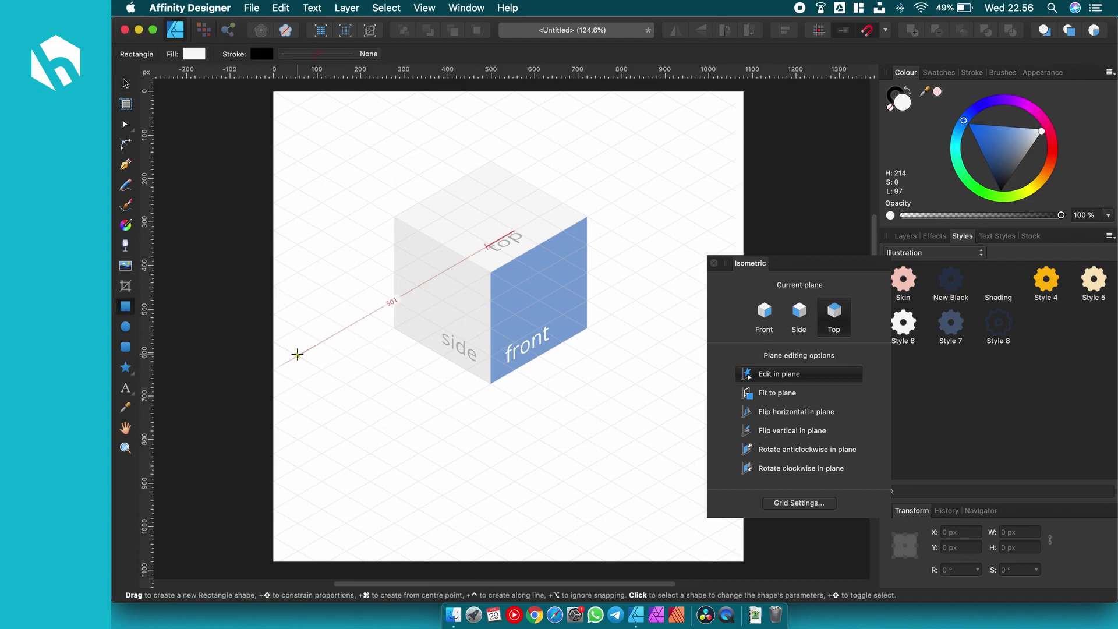
# Step: Draw a large Top-plane rectangle, fill it mint green, and move its layer beneath the cube
pyautogui.moveTo(301, 326)
pyautogui.mouseDown()
pyautogui.moveTo(622, 341)
pyautogui.moveTo(682, 329)
pyautogui.mouseUp()
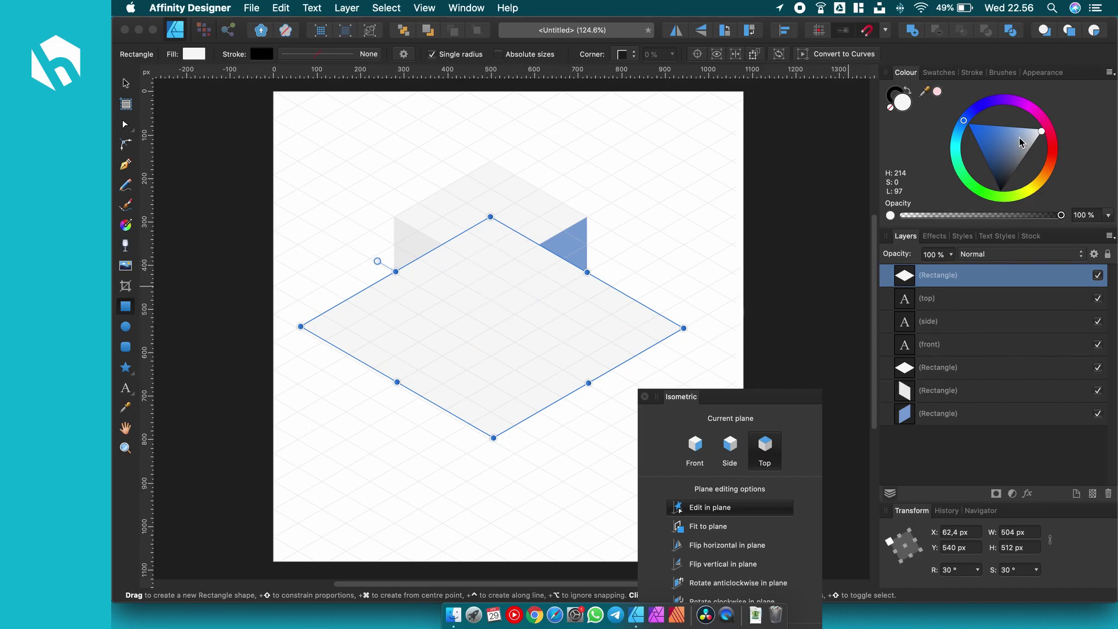
pyautogui.moveTo(1020, 141); pyautogui.dragTo(1023, 142)
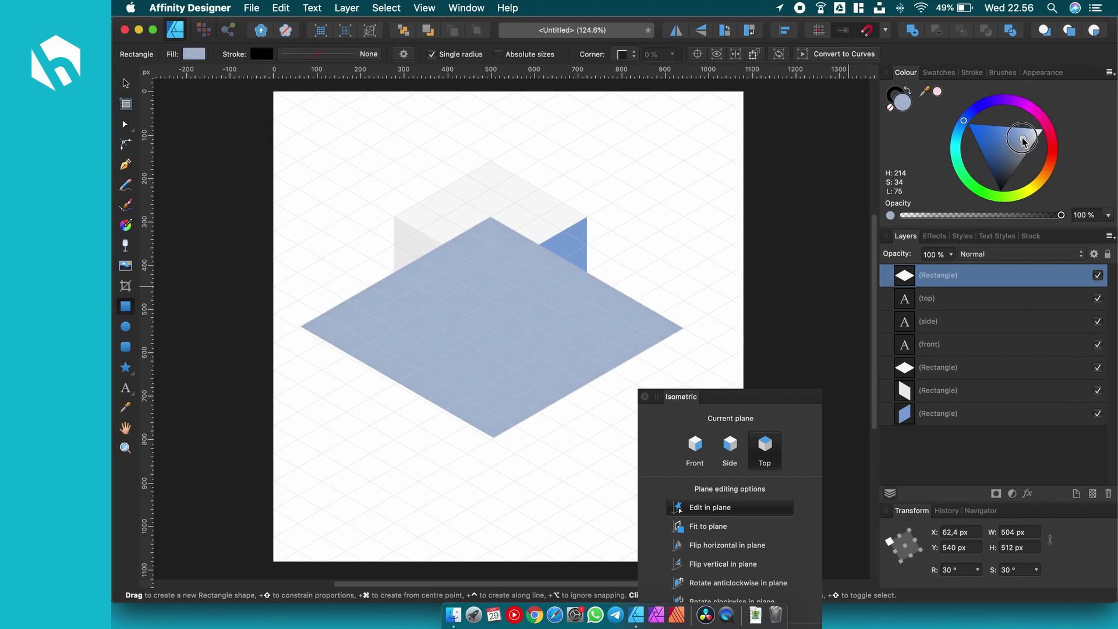
pyautogui.moveTo(961, 152); pyautogui.dragTo(956, 164)
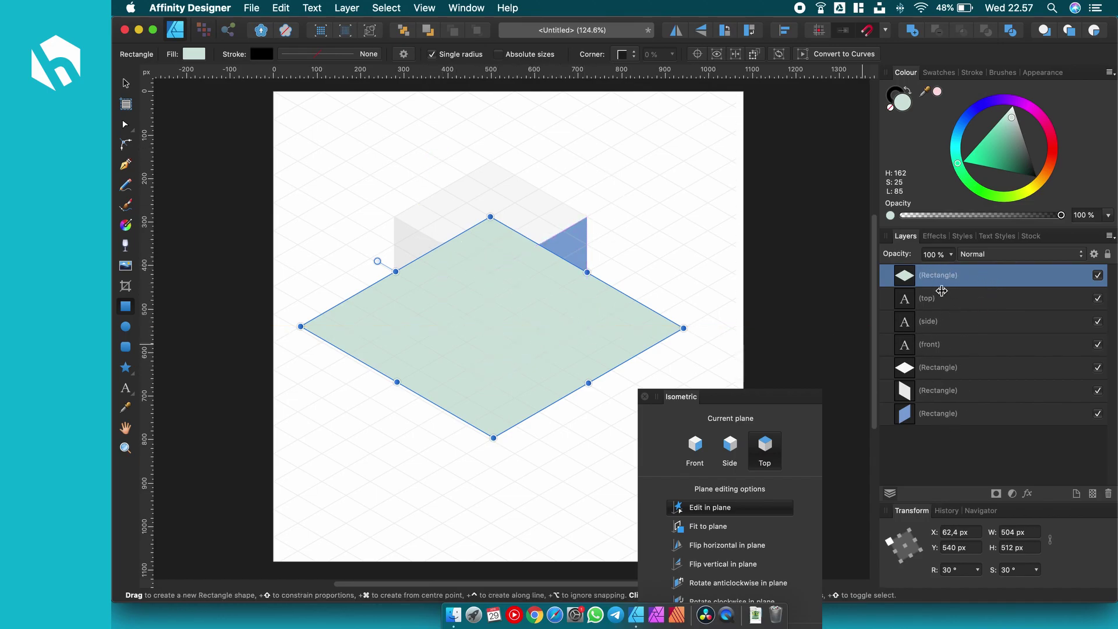
pyautogui.moveTo(922, 276); pyautogui.dragTo(904, 426)
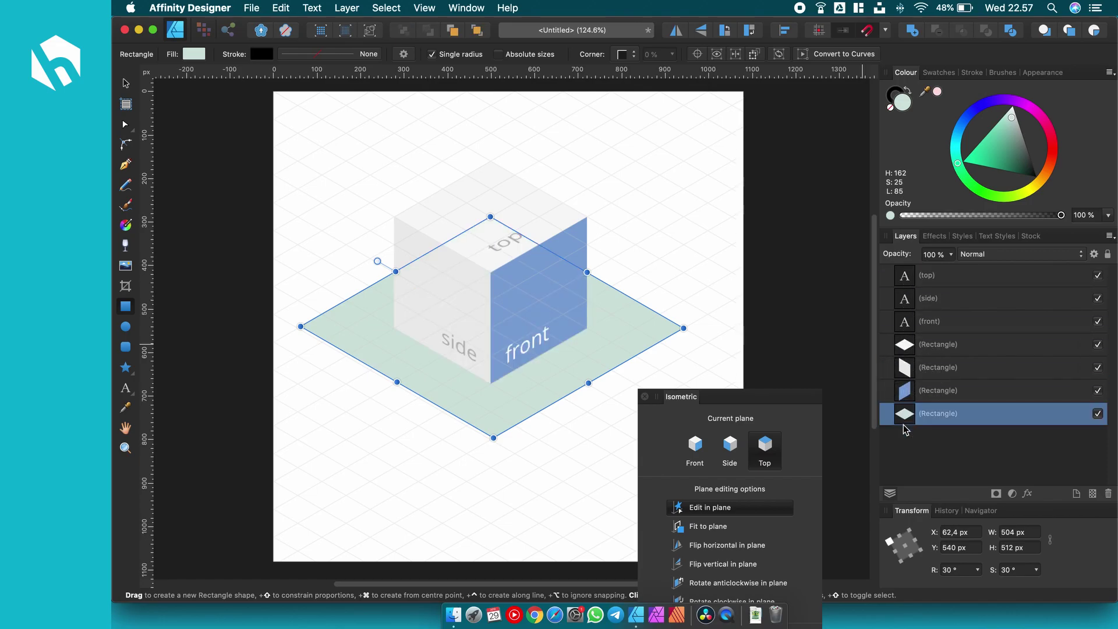
pyautogui.click(658, 260)
pyautogui.scroll(-3, 621, 342)
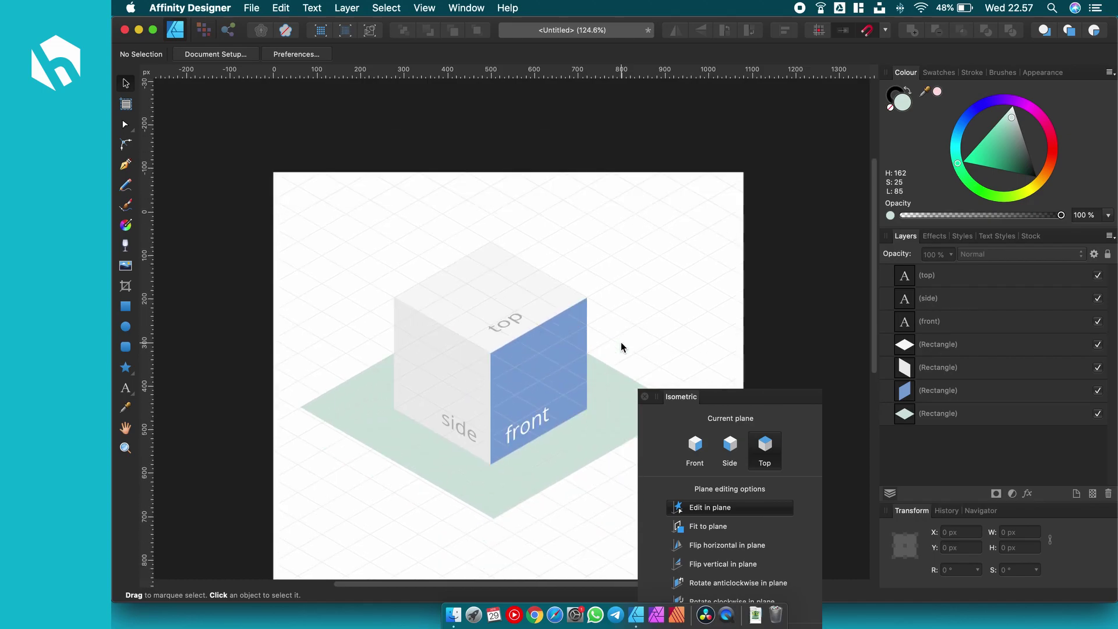
# Step: Raise the Isometric panel fully into view and select all seven cube-scene objects
pyautogui.scroll(-2, 620, 343)
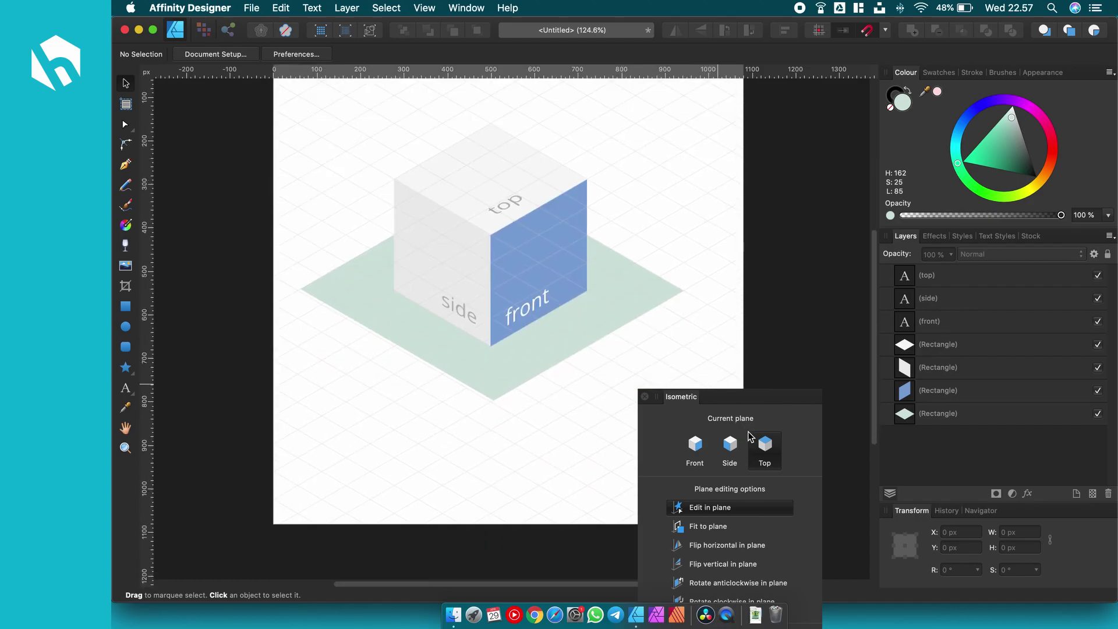
pyautogui.moveTo(769, 397); pyautogui.dragTo(774, 243)
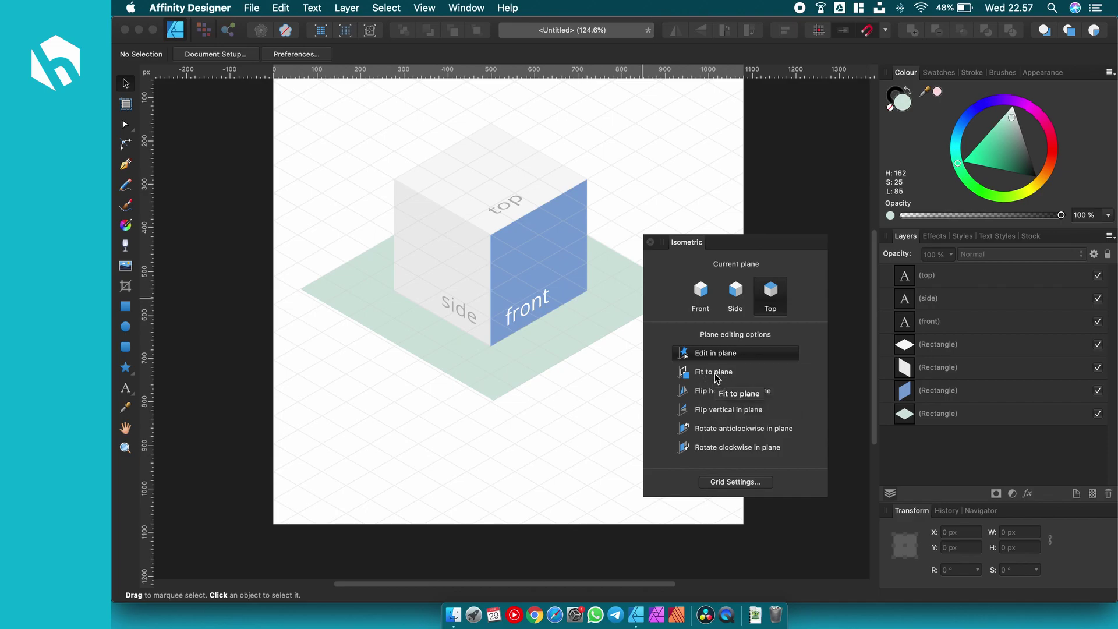
pyautogui.hscroll(3, 520, 218)
pyautogui.scroll(1, 519, 218)
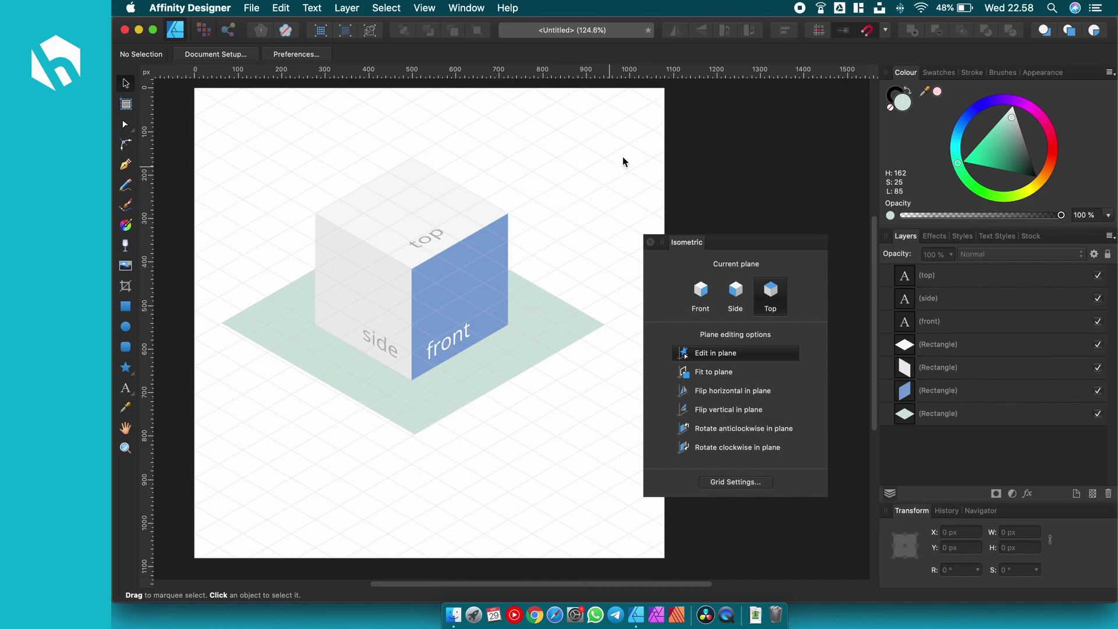
pyautogui.moveTo(644, 130); pyautogui.dragTo(242, 418)
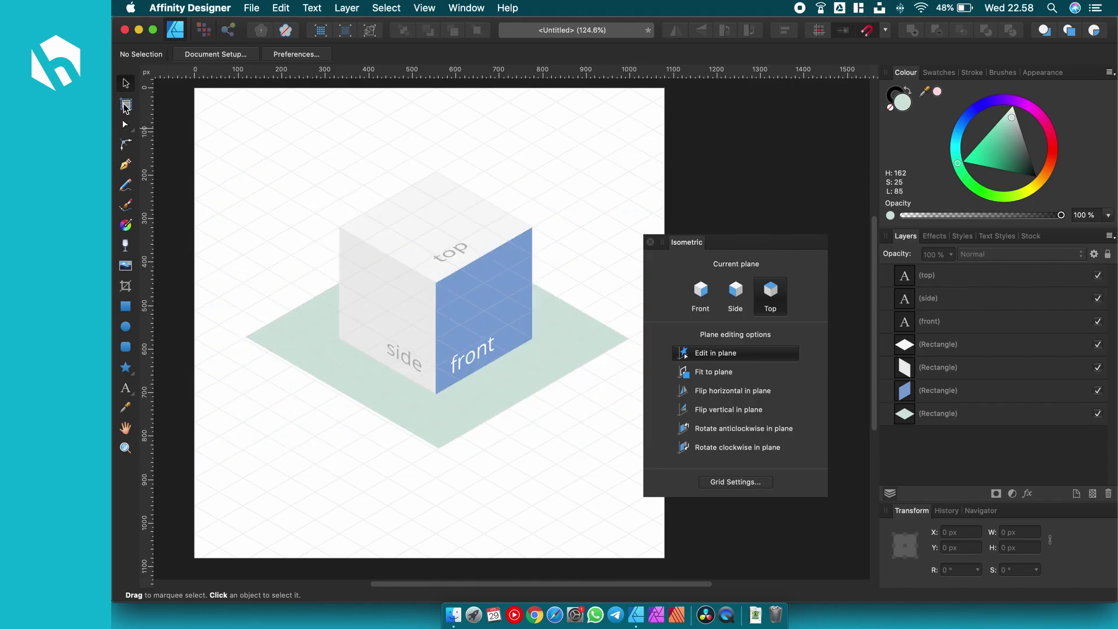
# Step: Convert the page to Artboard1 and add a second 1080 × 1080 px artboard
pyautogui.click(125, 105)
pyautogui.click(321, 55)
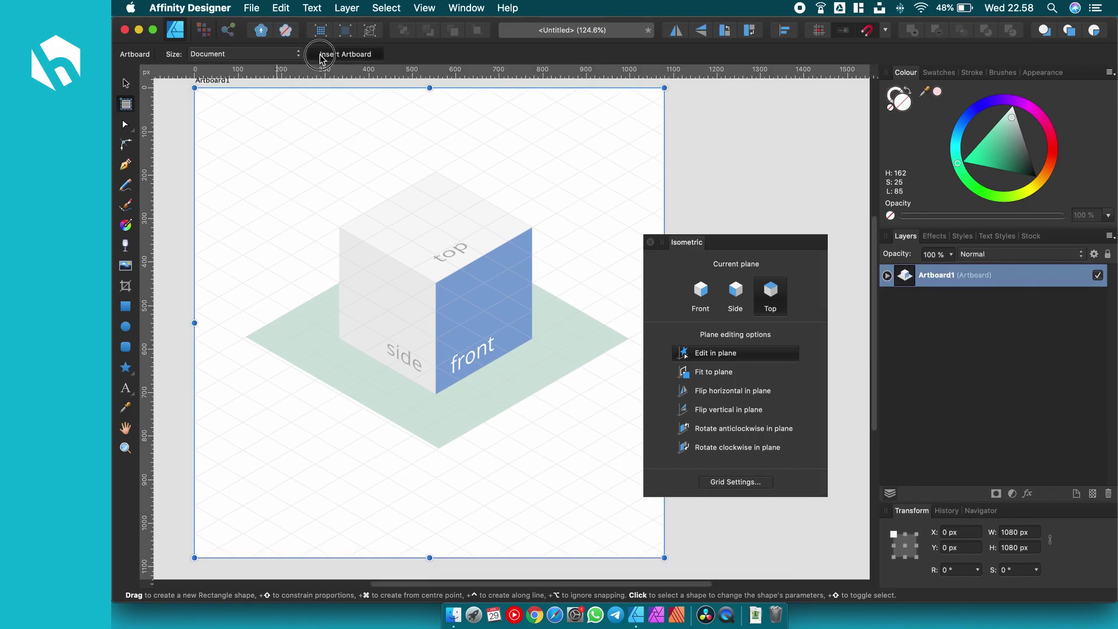
pyautogui.click(320, 55)
pyautogui.hscroll(10, 457, 213)
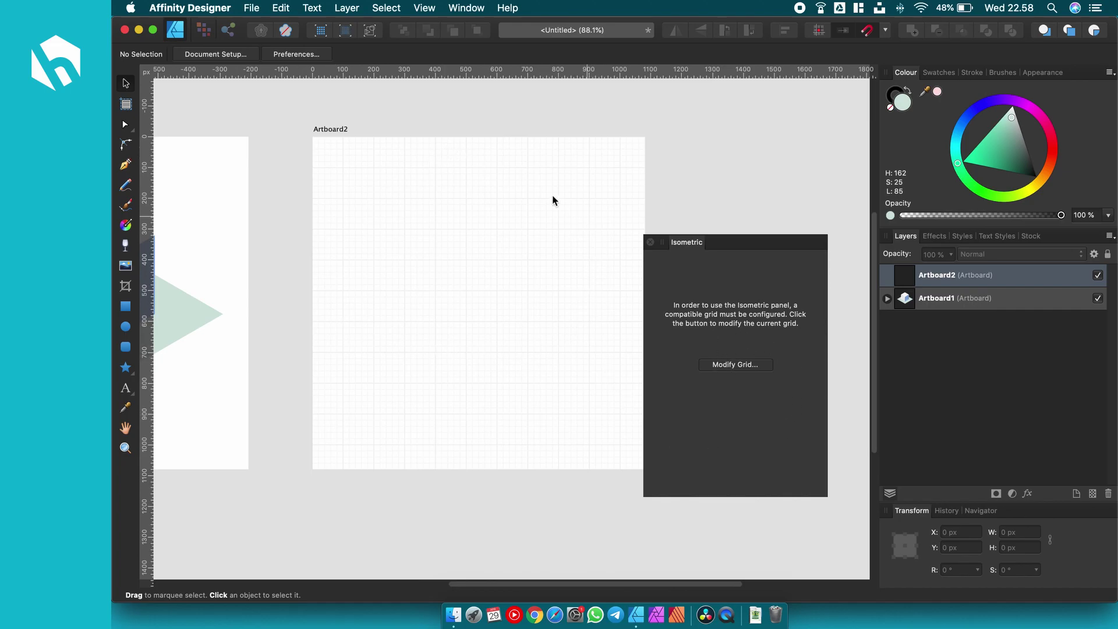
# Step: Give Artboard2 an isometric grid through Modify Grid, with Top as the current plane
pyautogui.click(721, 366)
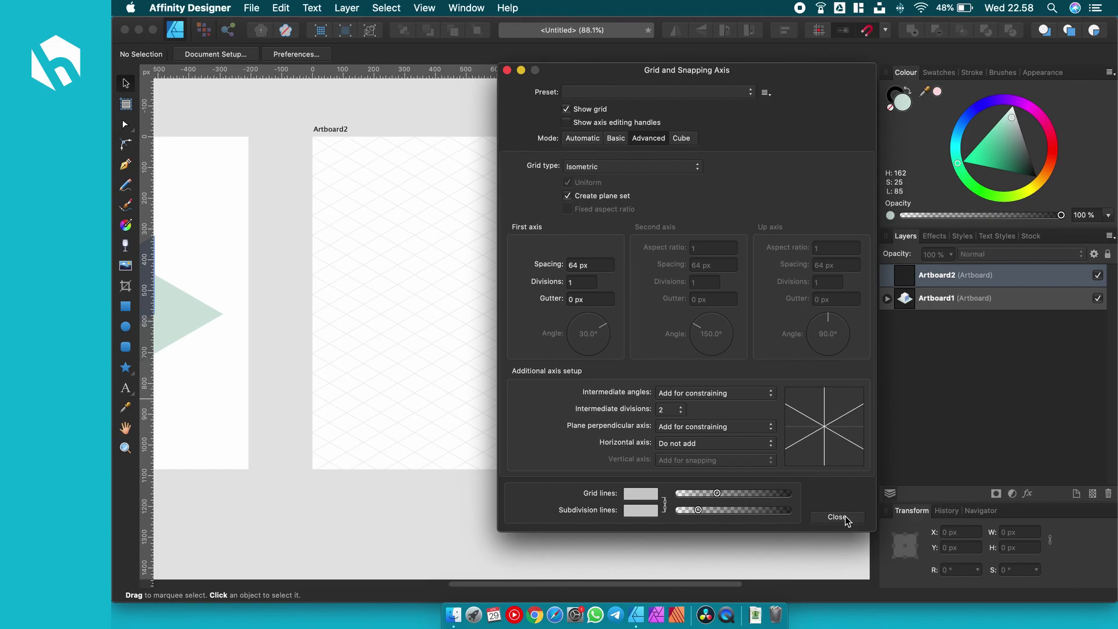
pyautogui.click(846, 518)
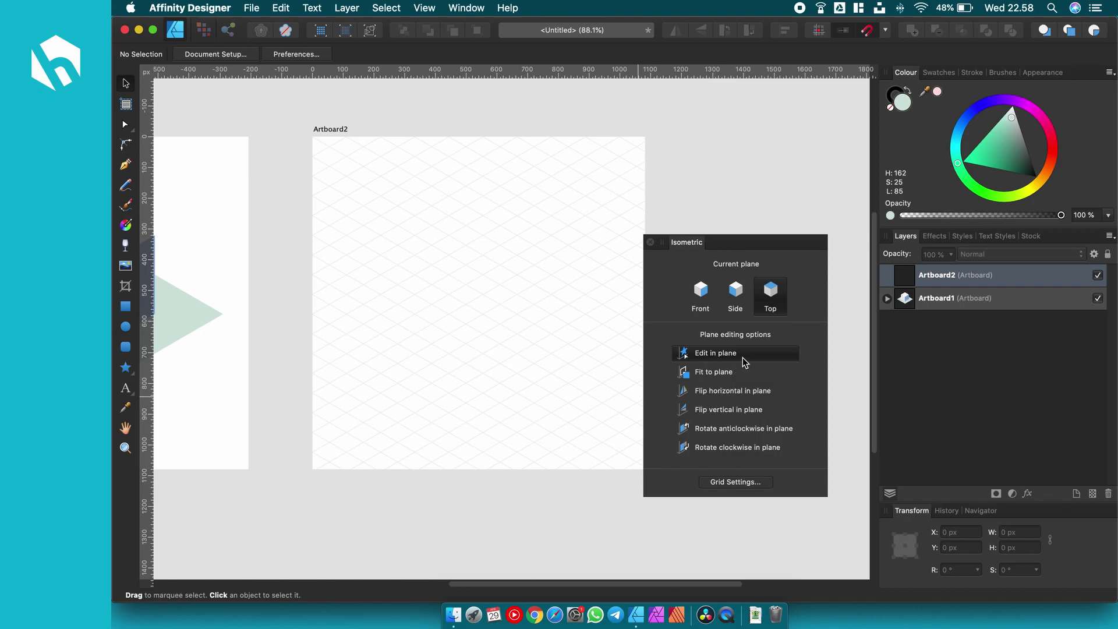
pyautogui.click(549, 239)
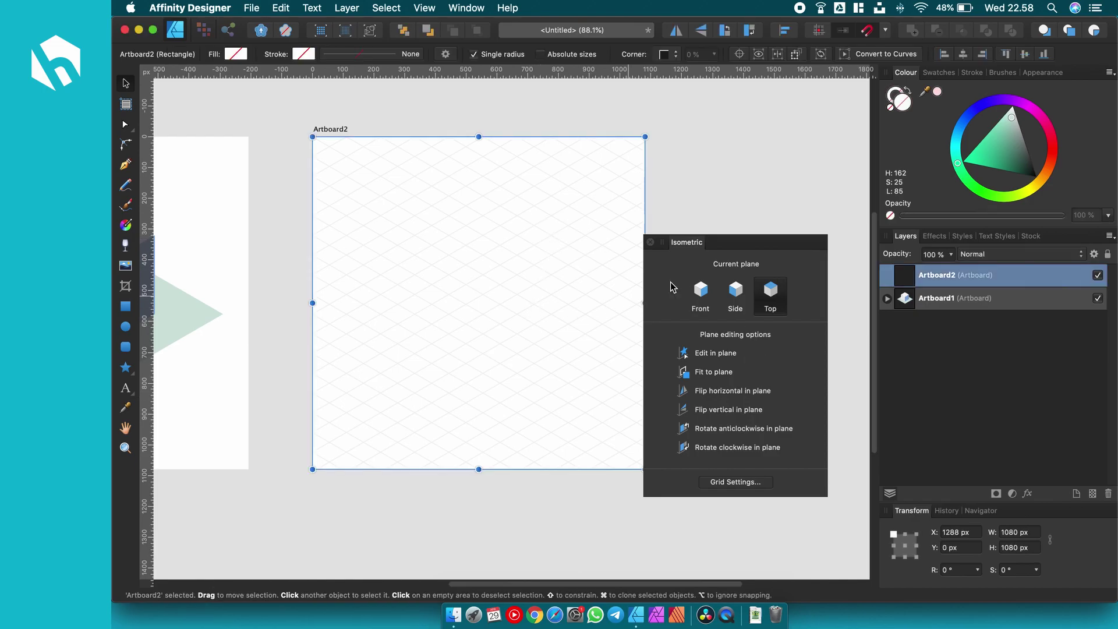
pyautogui.click(751, 187)
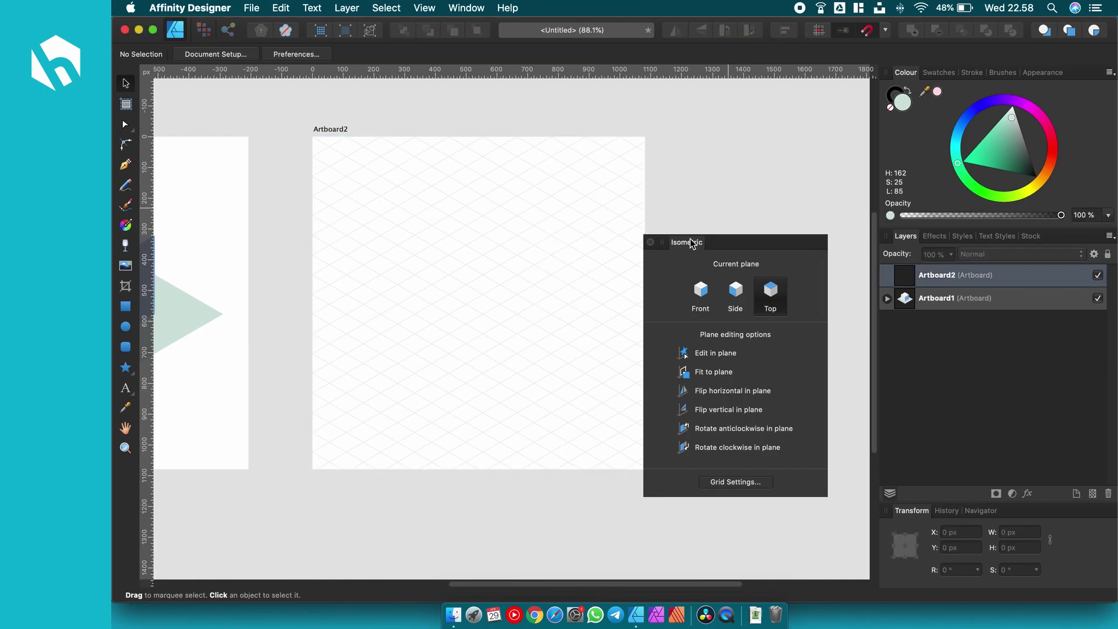
# Step: Draw a 532.2 px five-point star on Artboard2 and shift it up and right
pyautogui.click(125, 368)
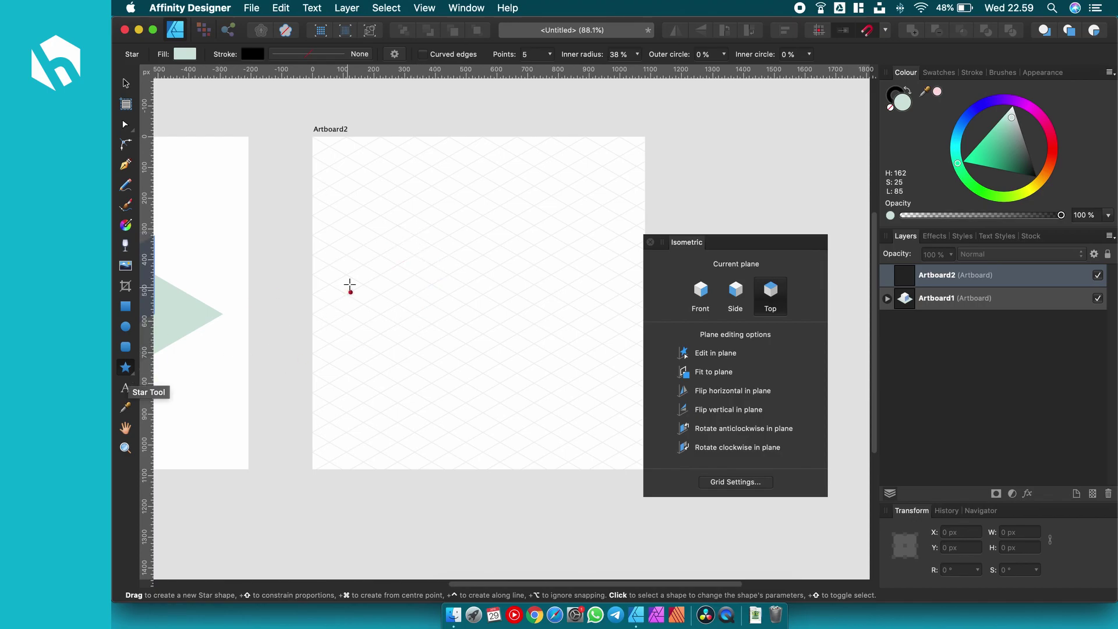
pyautogui.moveTo(417, 227); pyautogui.dragTo(538, 379)
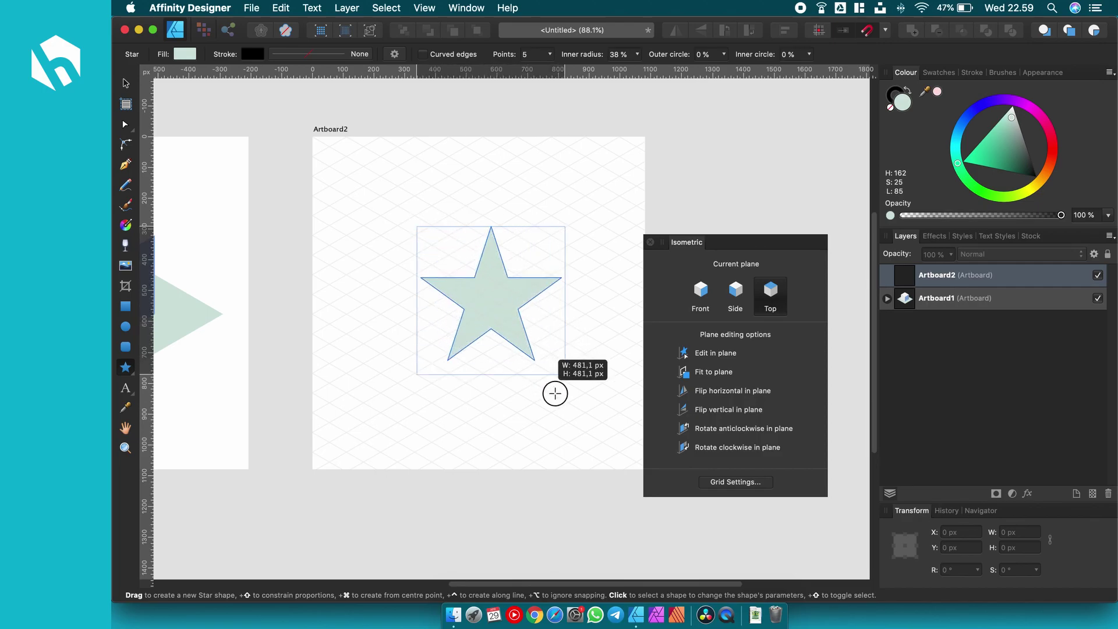
pyautogui.moveTo(538, 379); pyautogui.dragTo(580, 390)
pyautogui.scroll(3, 531, 330)
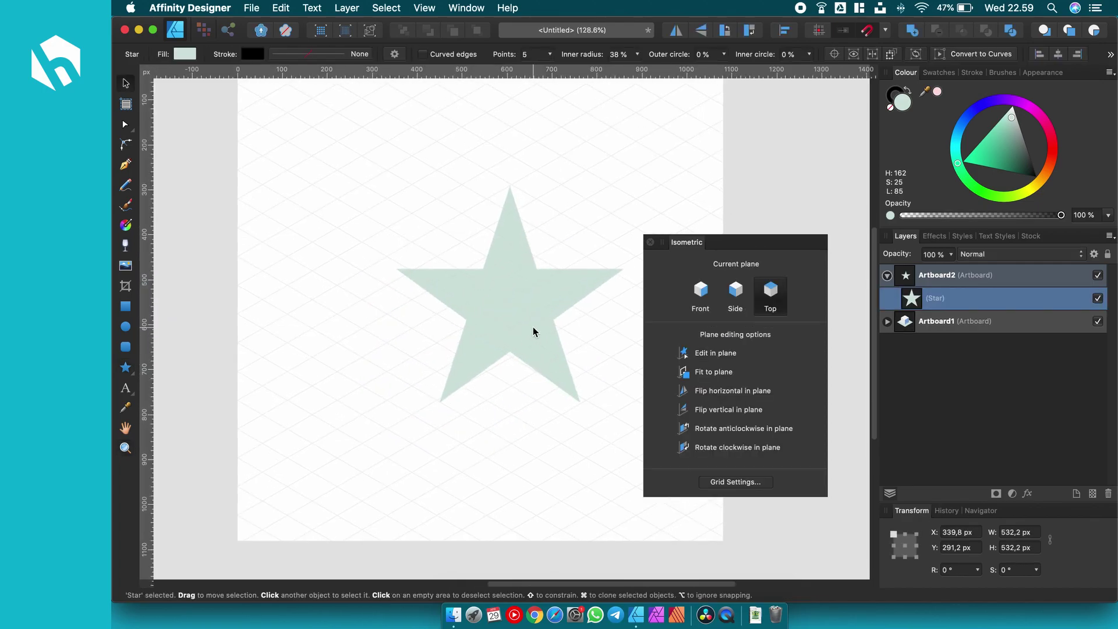
pyautogui.press('v')
pyautogui.moveTo(500, 313); pyautogui.dragTo(515, 304)
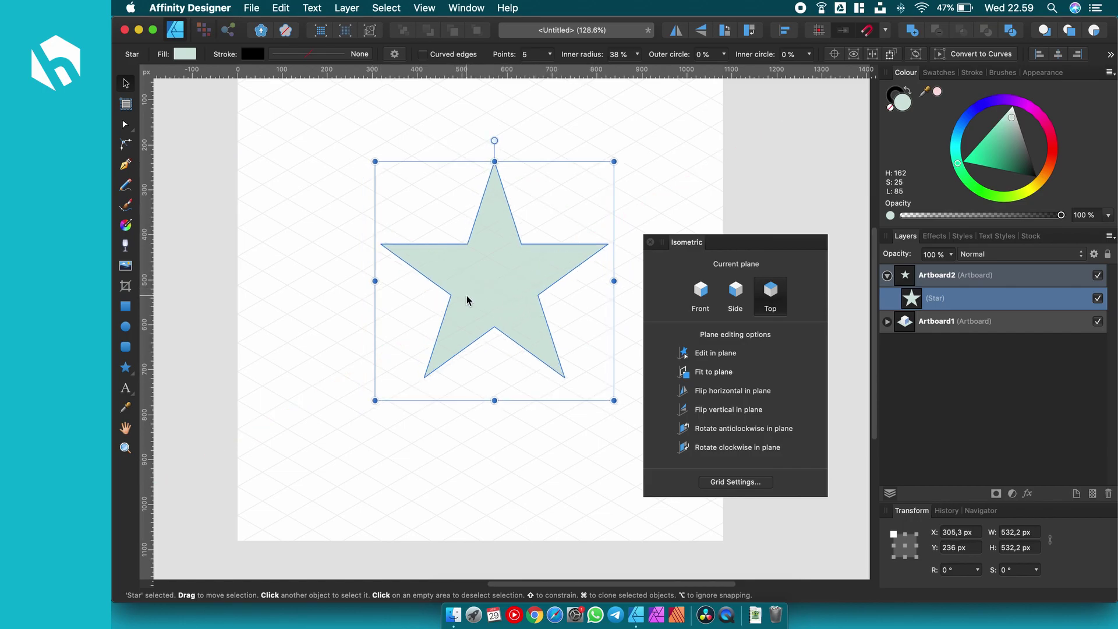
pyautogui.scroll(-2, 462, 294)
pyautogui.hscroll(-3, 462, 292)
# Step: Fill the star with the cube's front-face blue using the Colour Picker
pyautogui.press('i')
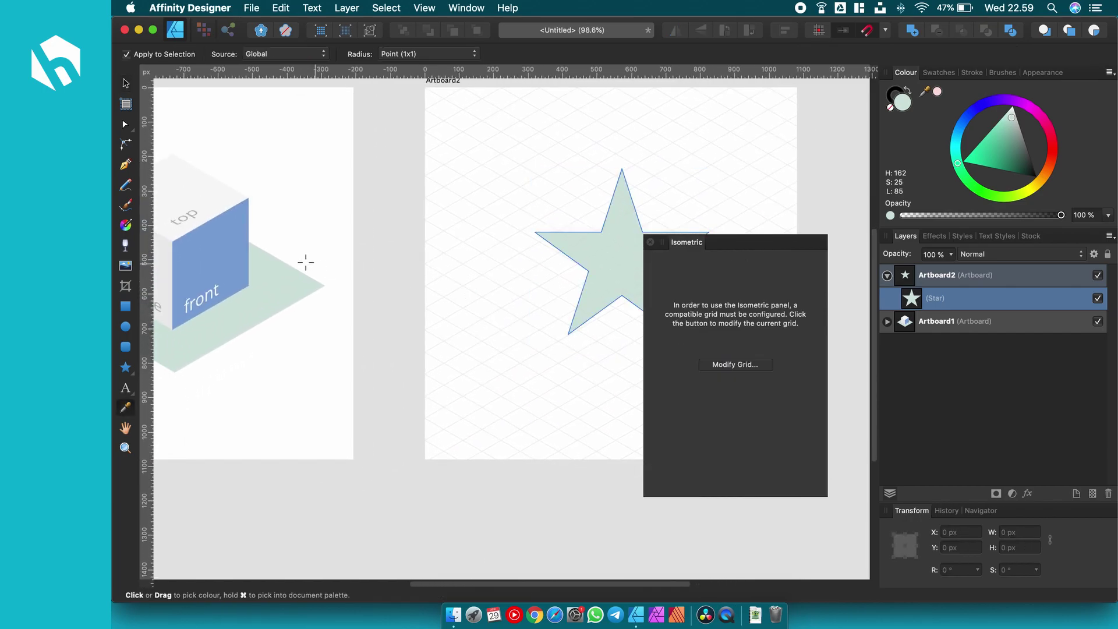
pyautogui.click(225, 252)
pyautogui.press('v')
pyautogui.moveTo(636, 179); pyautogui.dragTo(698, 175)
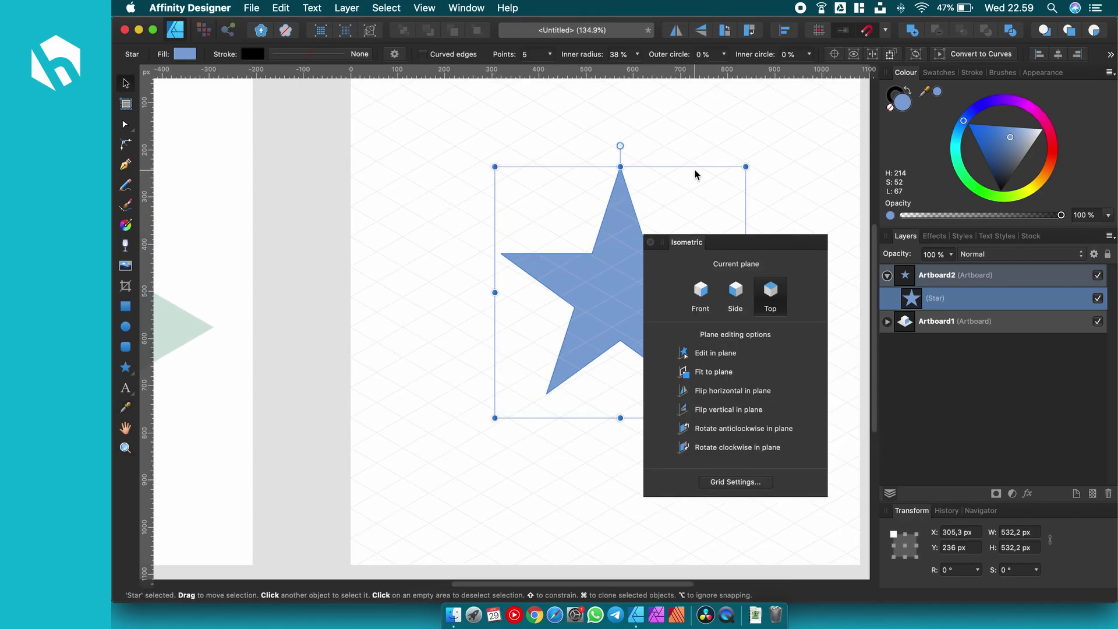
pyautogui.hscroll(5, 696, 175)
pyautogui.click(694, 174)
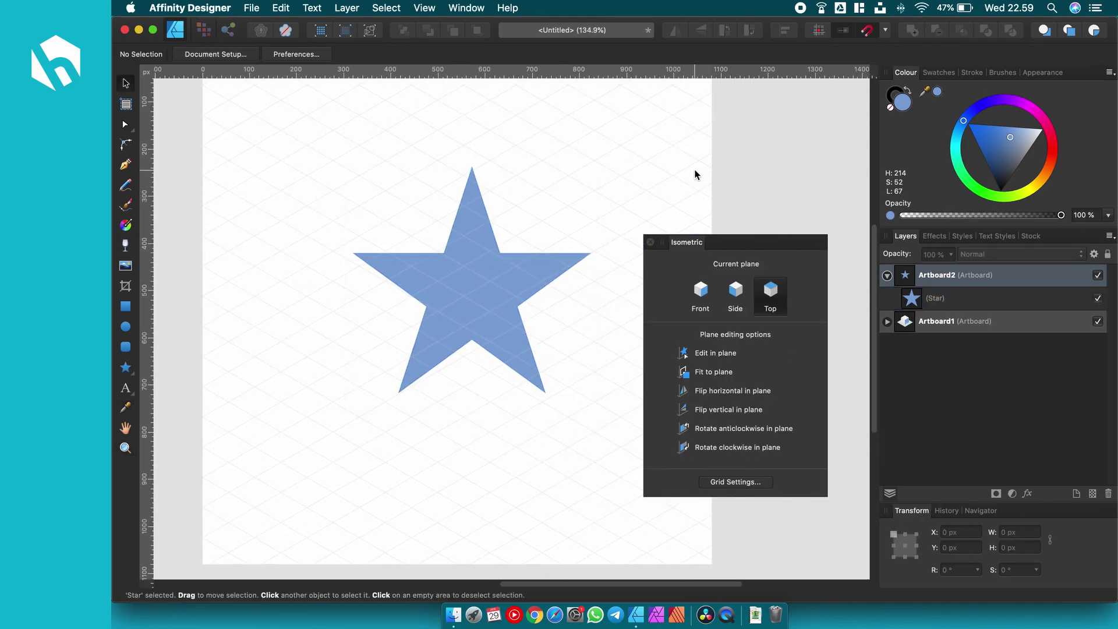
pyautogui.click(487, 323)
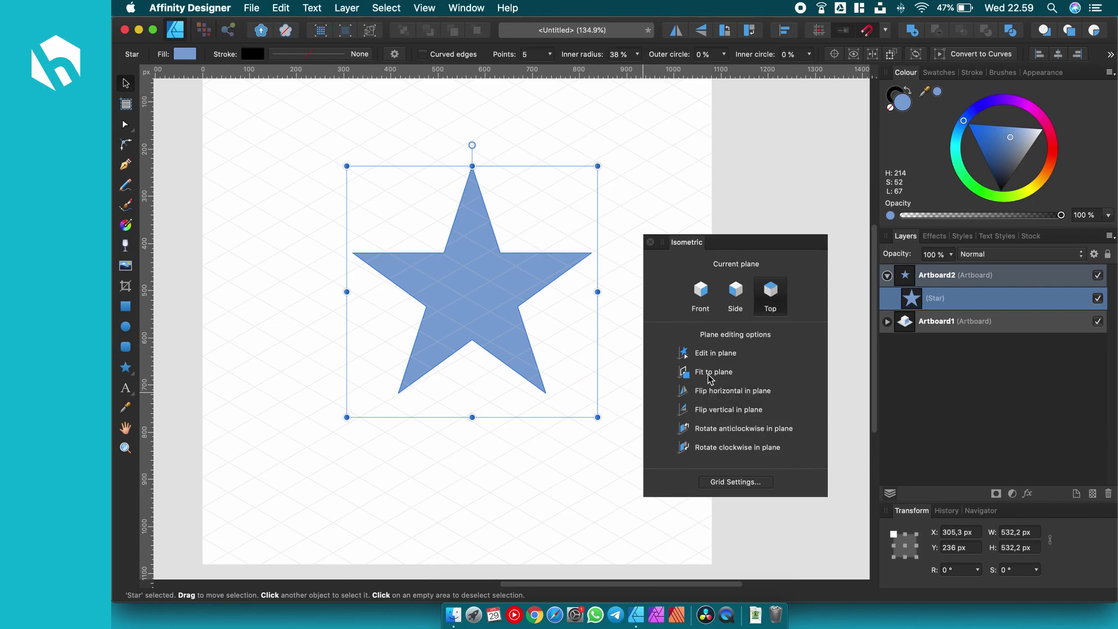
# Step: Fit the star to the Top plane, then undo that transform to keep it upright
pyautogui.click(684, 371)
pyautogui.click(599, 178)
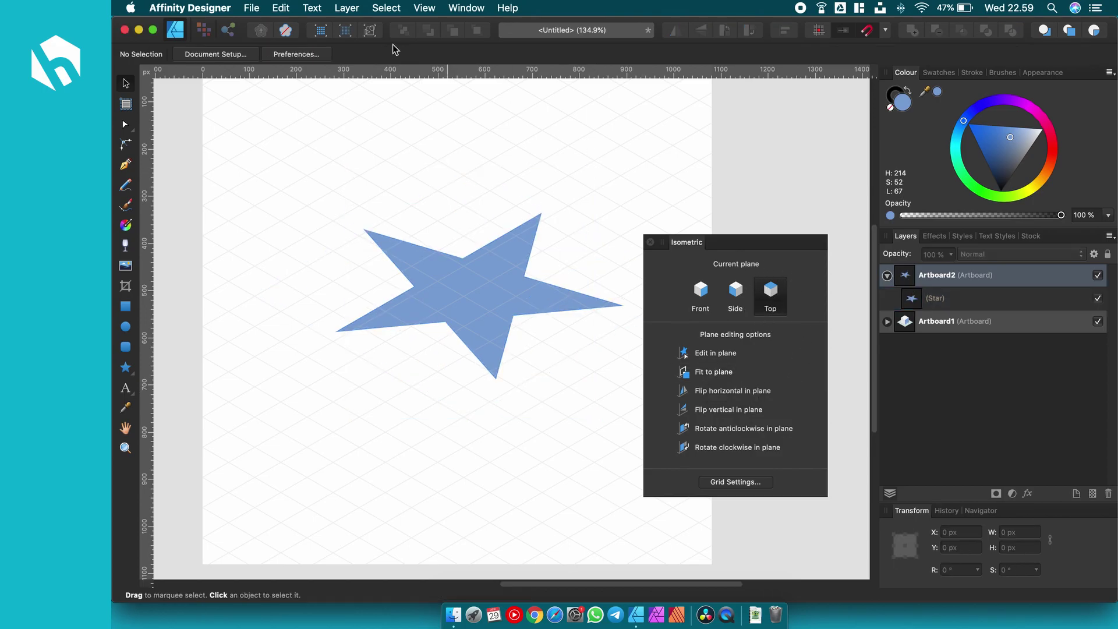
pyautogui.click(278, 7)
pyautogui.click(296, 28)
pyautogui.click(284, 7)
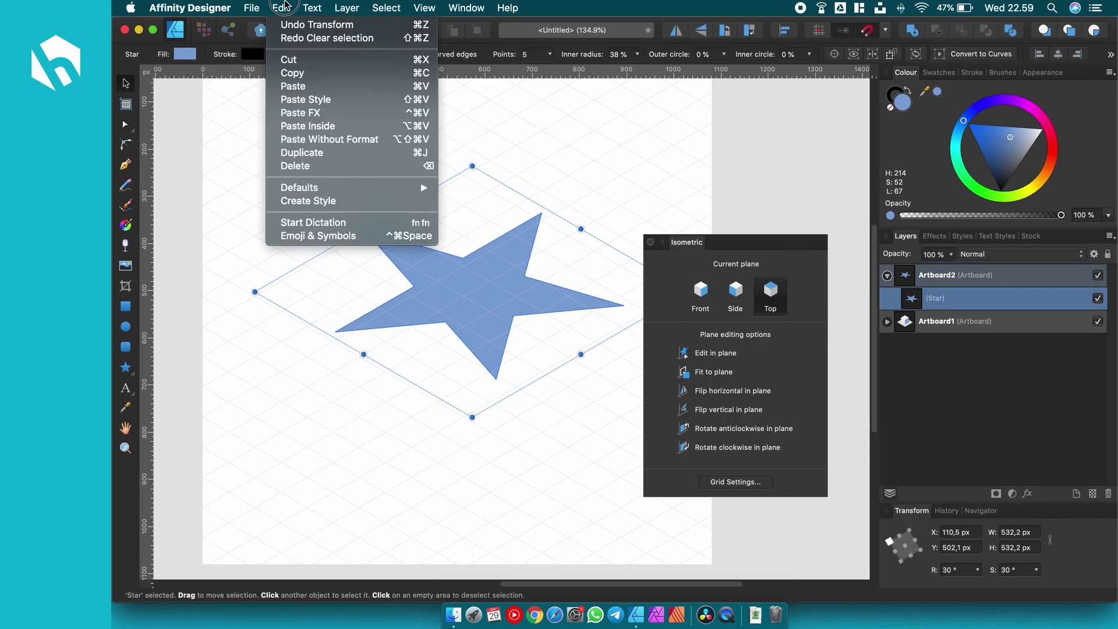
pyautogui.click(318, 24)
# Step: Make Front the current isometric plane and fit the star onto it
pyautogui.click(606, 139)
pyautogui.click(532, 294)
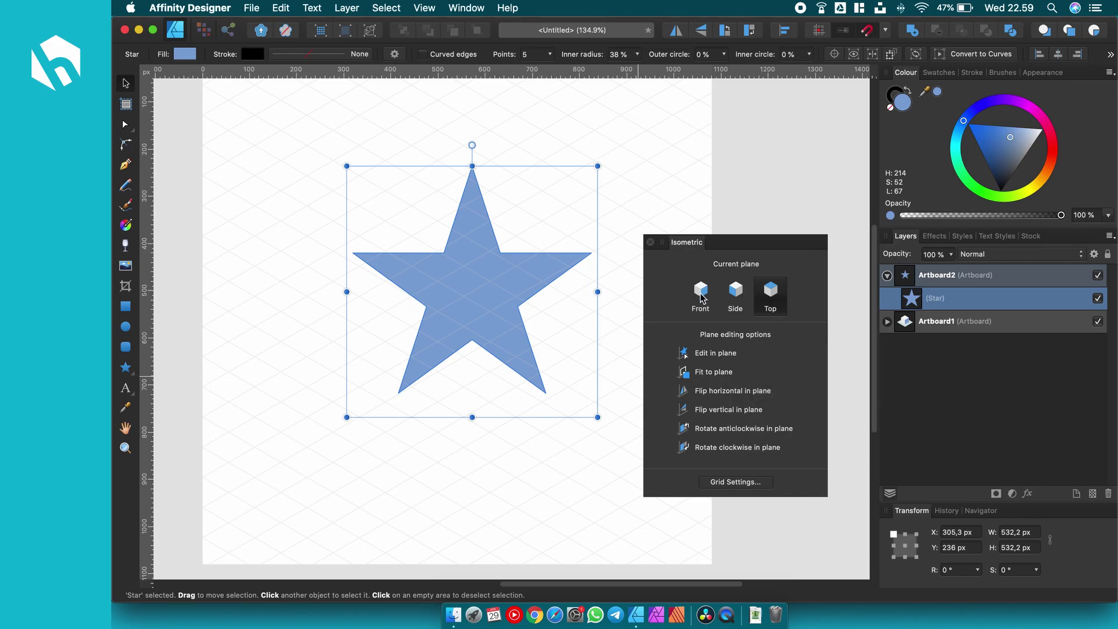
pyautogui.click(701, 295)
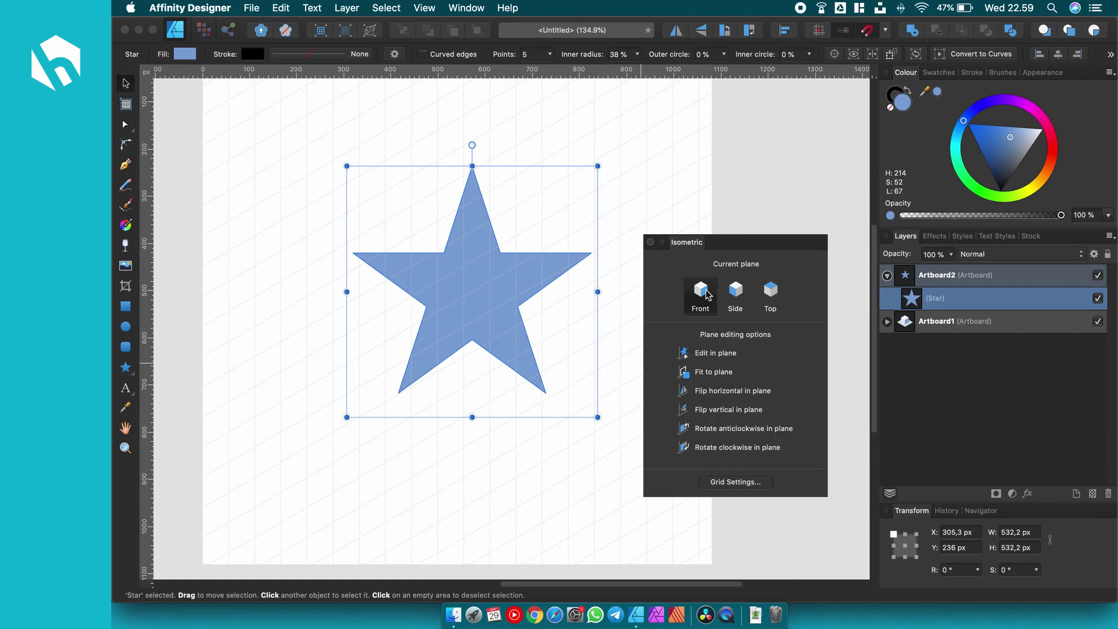
pyautogui.click(712, 372)
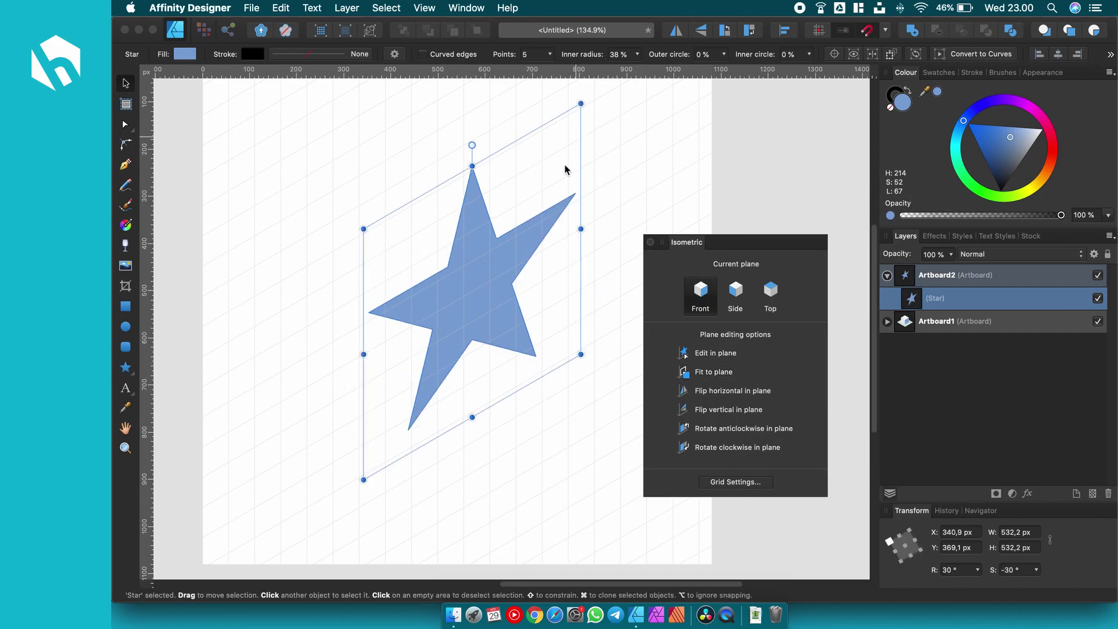
# Step: Shrink the skewed blue star to about 345 px
pyautogui.scroll(-3, 551, 207)
pyautogui.scroll(-3, 551, 208)
pyautogui.scroll(-2, 483, 201)
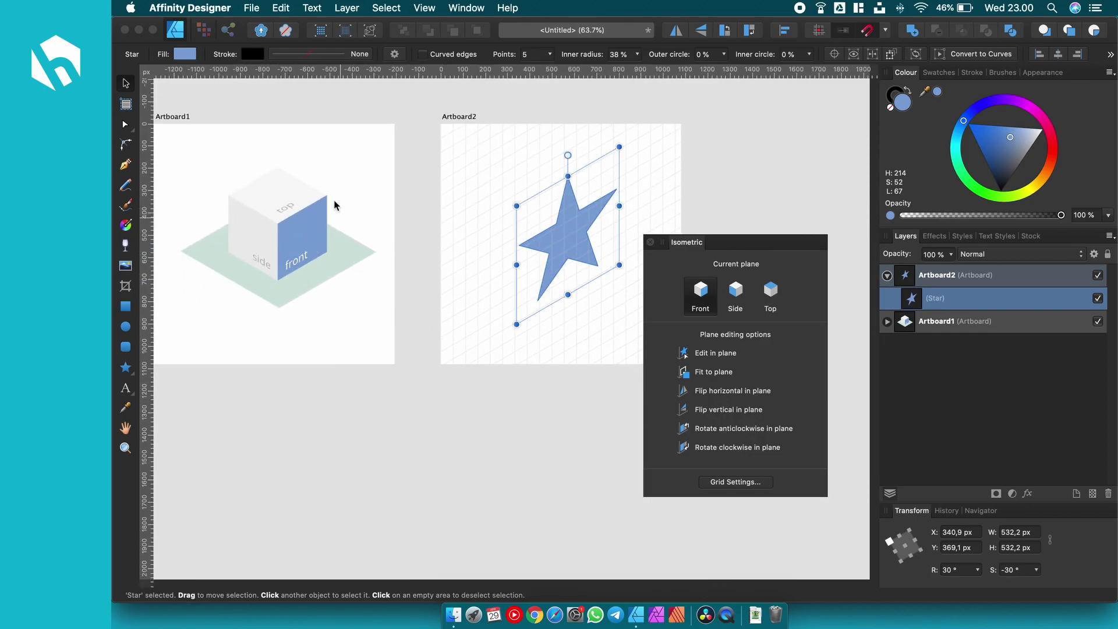
pyautogui.moveTo(619, 147); pyautogui.dragTo(601, 180)
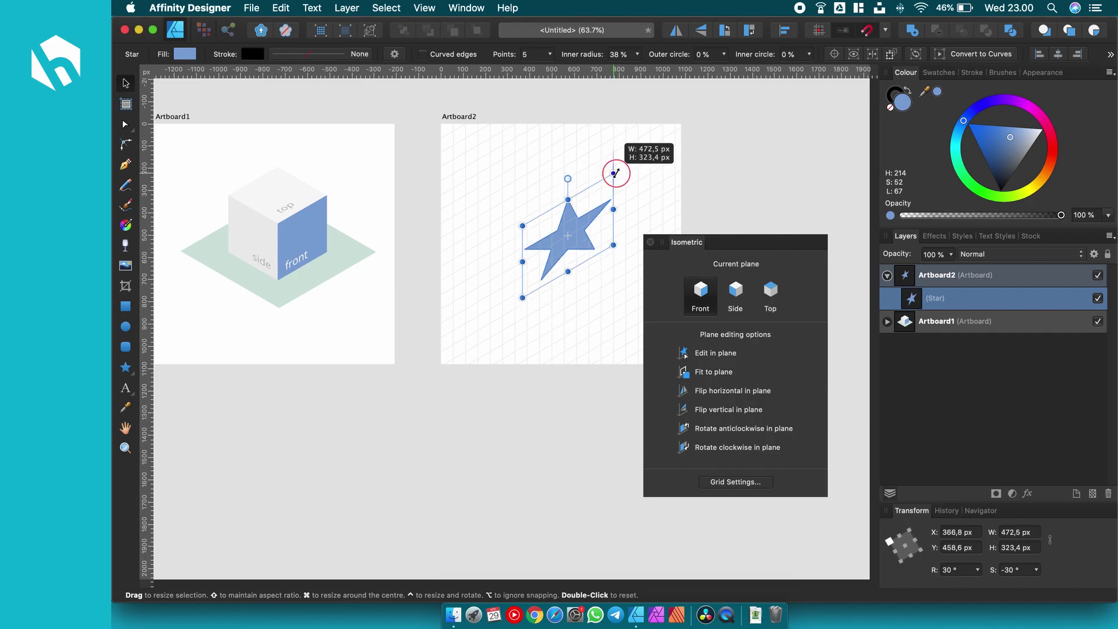
pyautogui.click(619, 209)
# Step: Nudge the star slightly up-left to X 436.1 px, Y 460.6 px
pyautogui.scroll(3, 600, 233)
pyautogui.scroll(2, 585, 271)
pyautogui.click(586, 271)
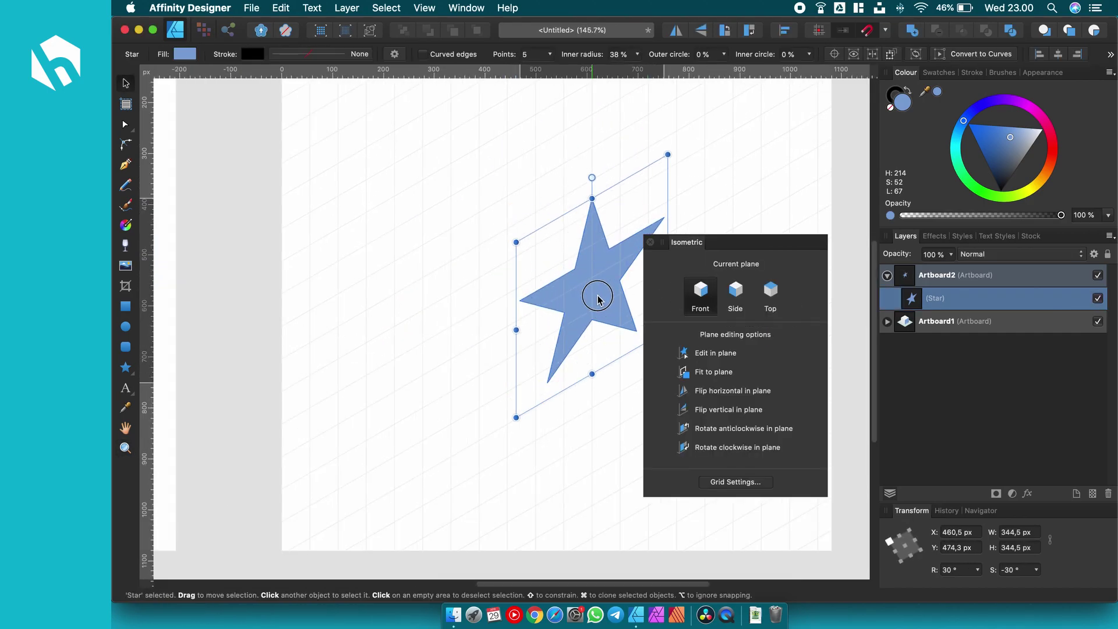
pyautogui.click(703, 193)
pyautogui.hscroll(2, 704, 194)
pyautogui.scroll(1, 704, 194)
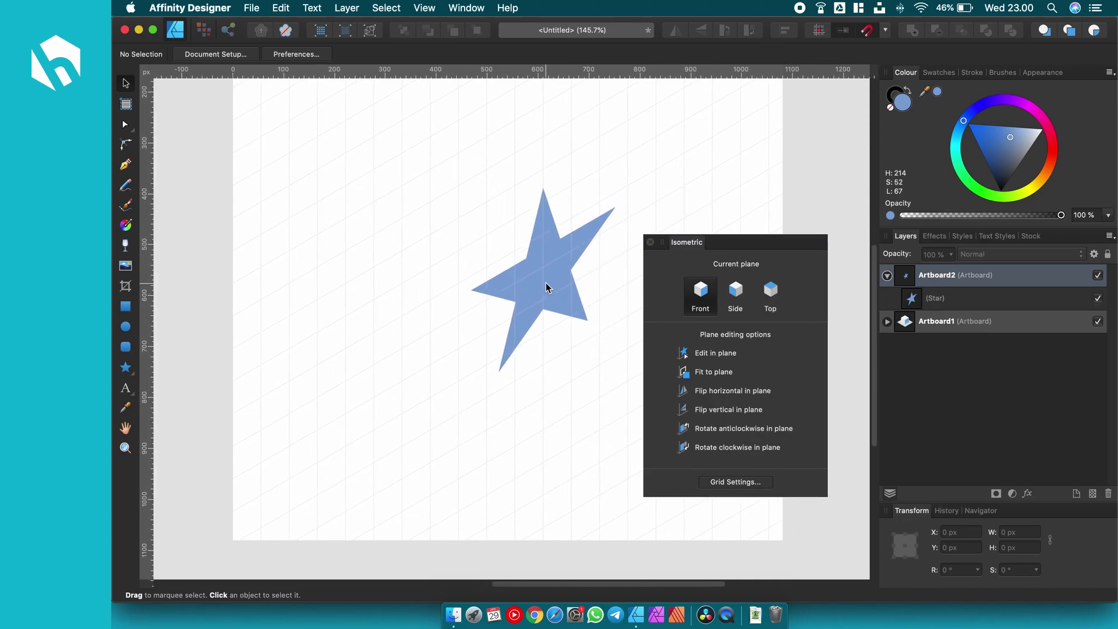
pyautogui.moveTo(552, 283); pyautogui.dragTo(541, 278)
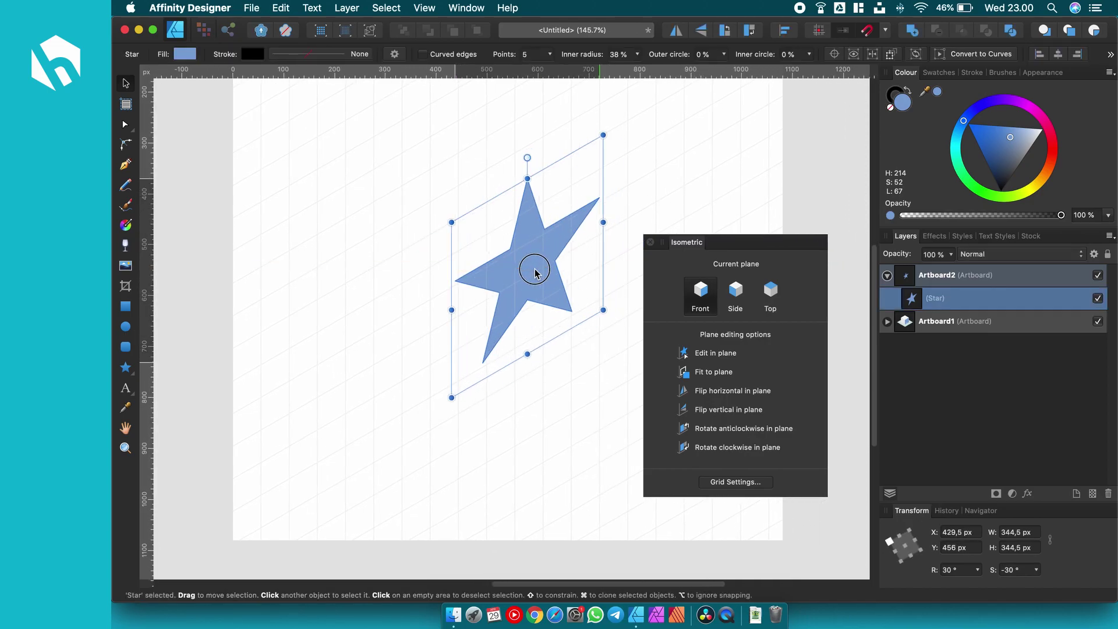
pyautogui.click(561, 391)
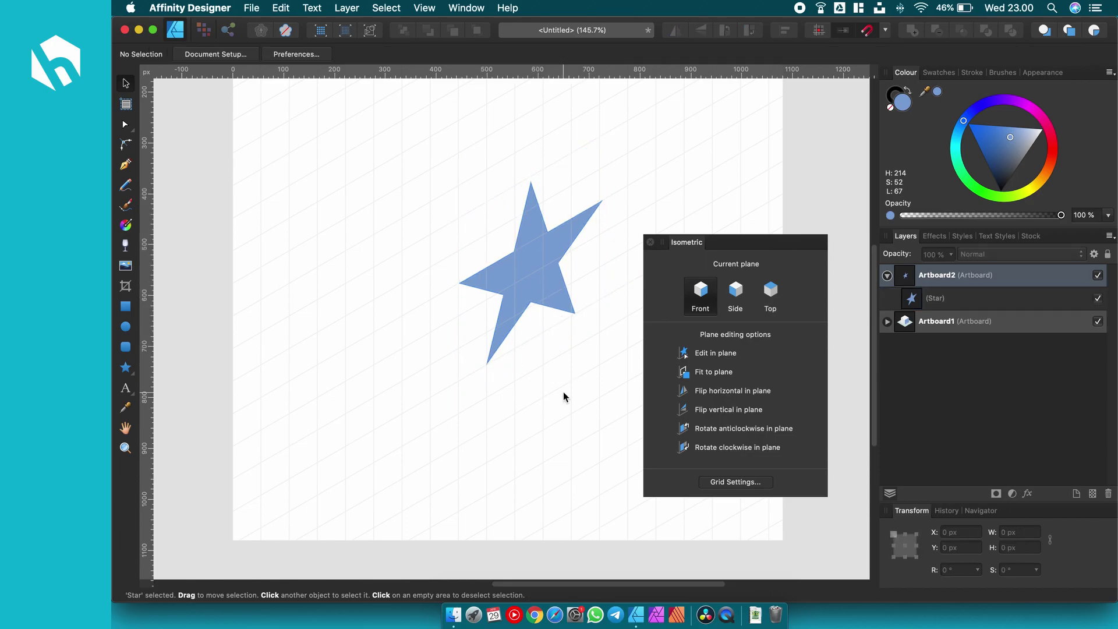
pyautogui.click(538, 272)
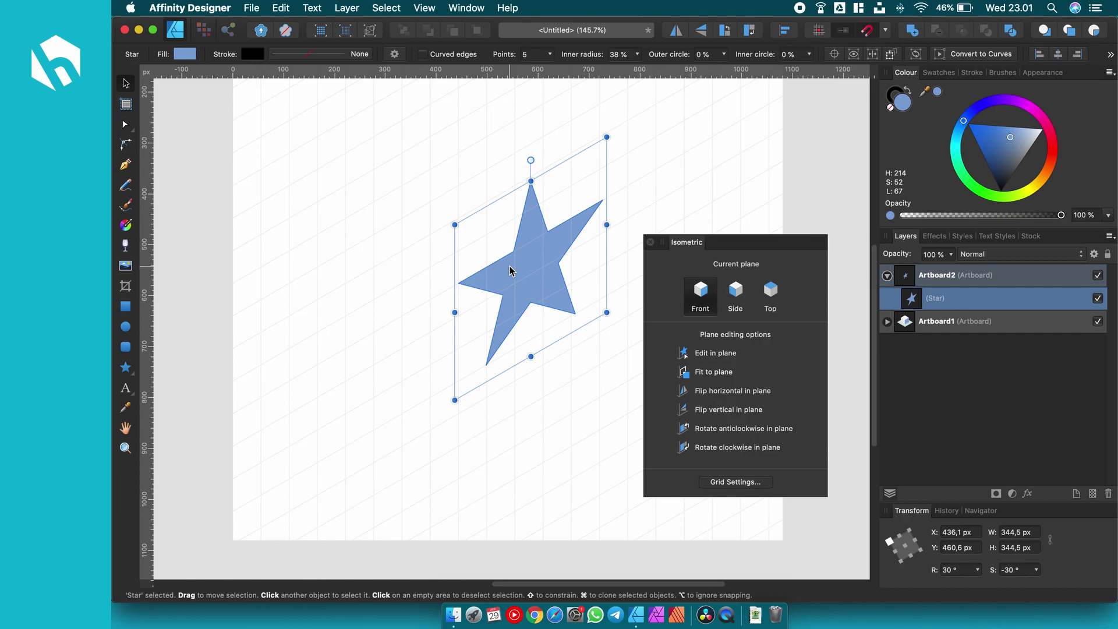
# Step: Duplicate the star, lighten the copy to pale blue, and offset it up-left
pyautogui.press('super+j')
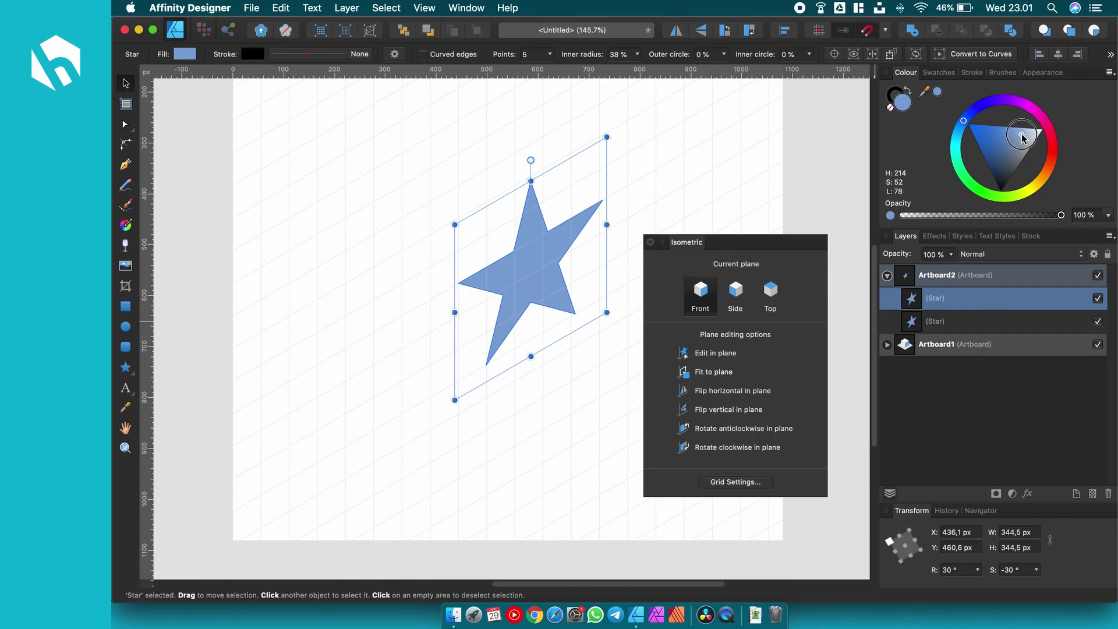
pyautogui.moveTo(1021, 140); pyautogui.dragTo(1035, 135)
pyautogui.scroll(3, 527, 189)
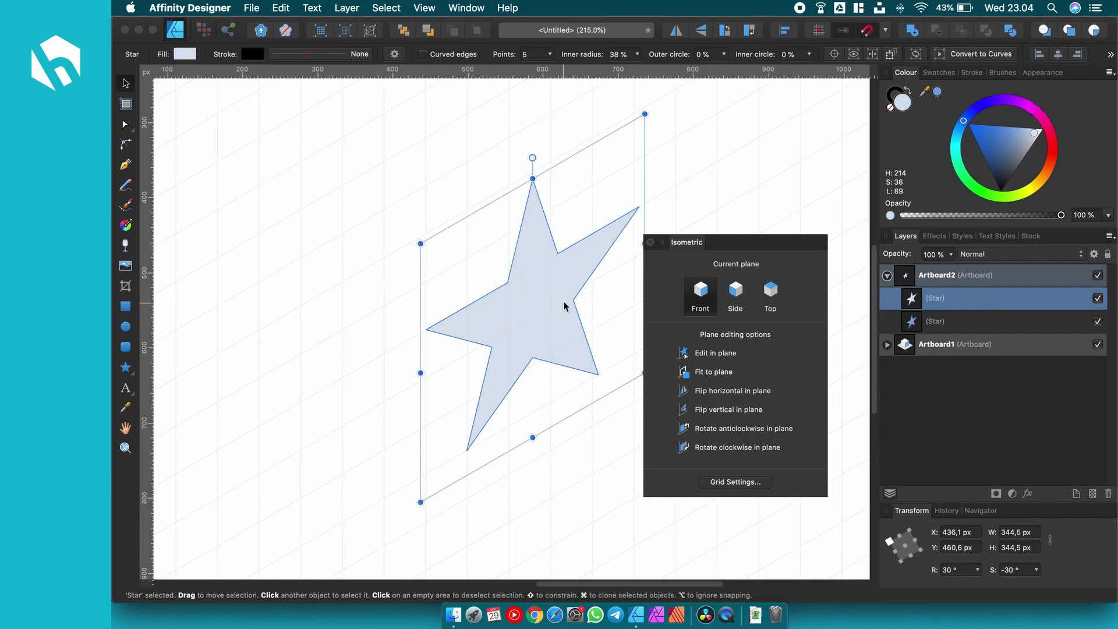
pyautogui.moveTo(532, 310); pyautogui.dragTo(490, 298)
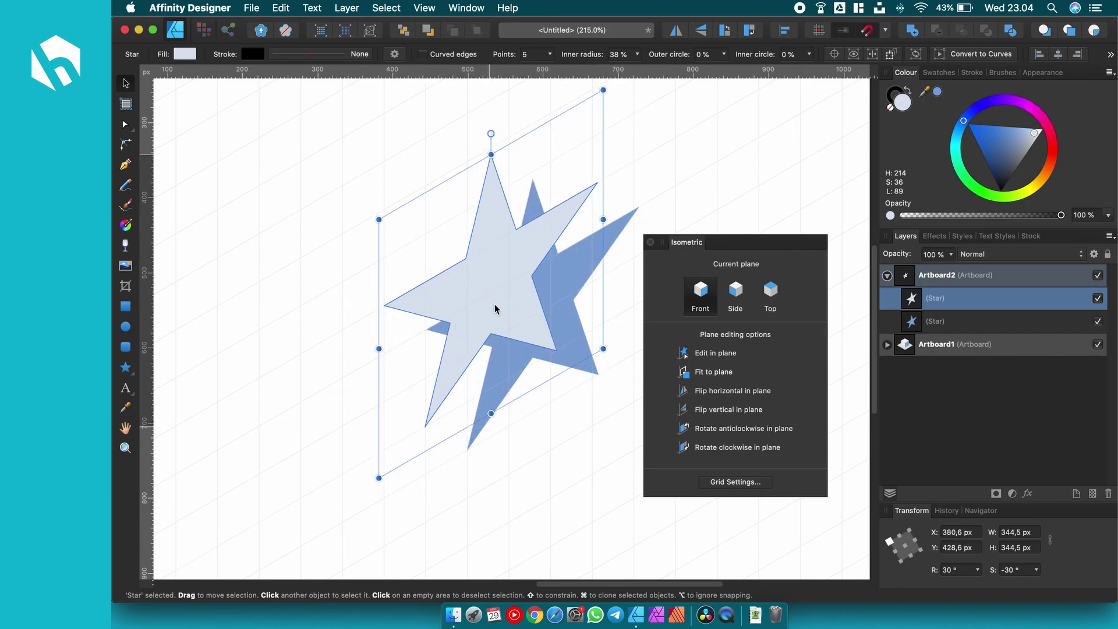
# Step: Move the pale star's layer behind the blue star in the Layers panel
pyautogui.moveTo(906, 325); pyautogui.dragTo(905, 331)
pyautogui.moveTo(906, 330); pyautogui.dragTo(906, 331)
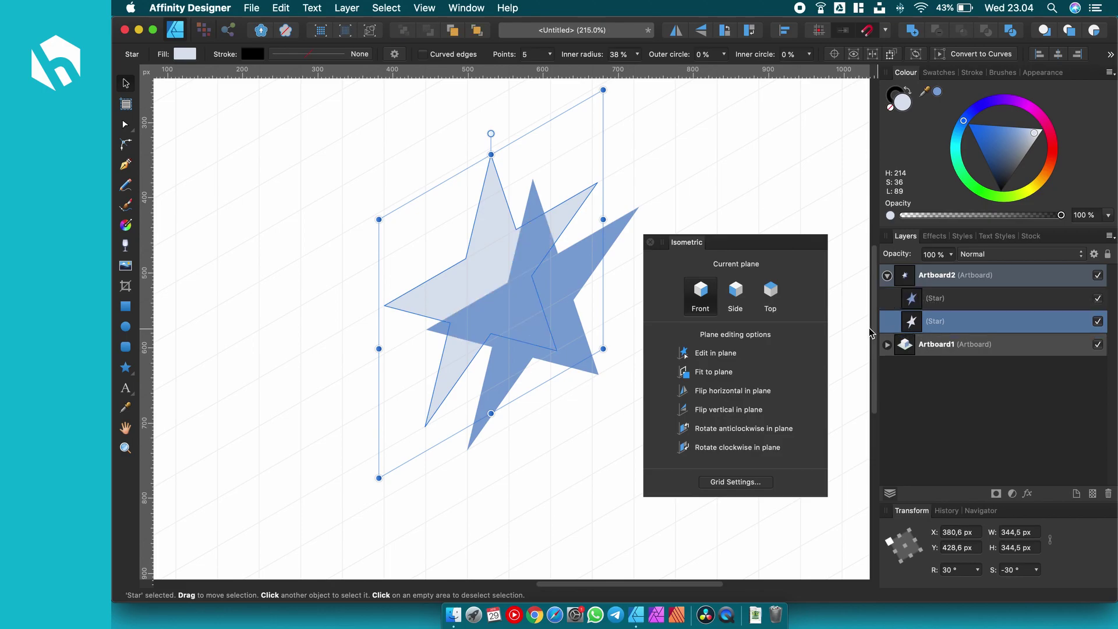
pyautogui.click(729, 180)
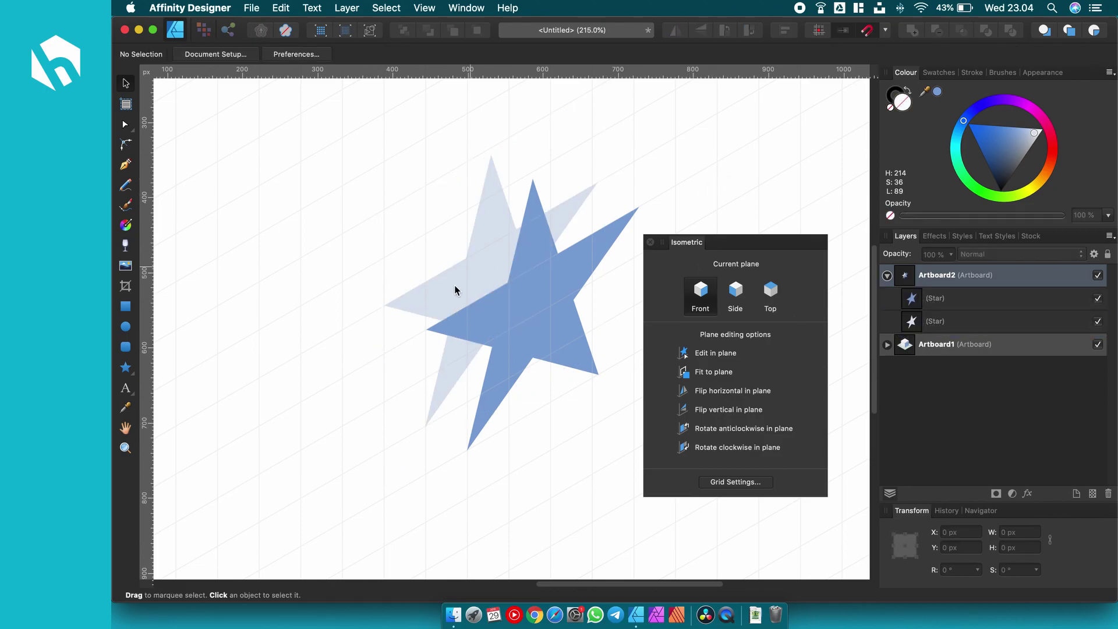
pyautogui.scroll(3, 448, 249)
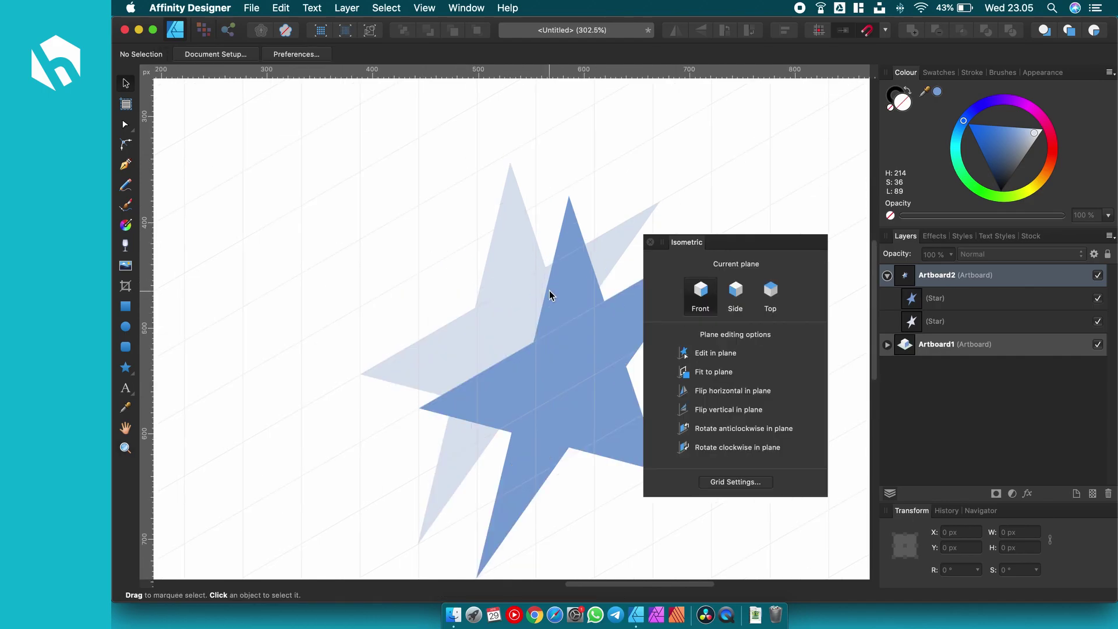
pyautogui.hscroll(3, 557, 278)
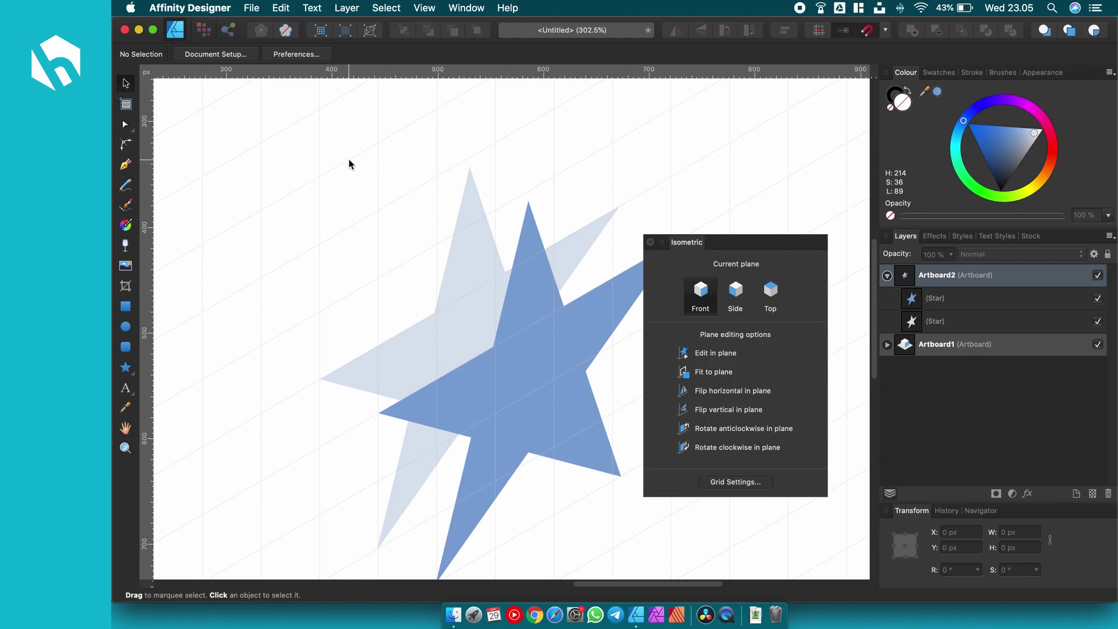
# Step: Trace a closed four-corner path joining the pale star's top tip to the blue star's tip
pyautogui.click(120, 167)
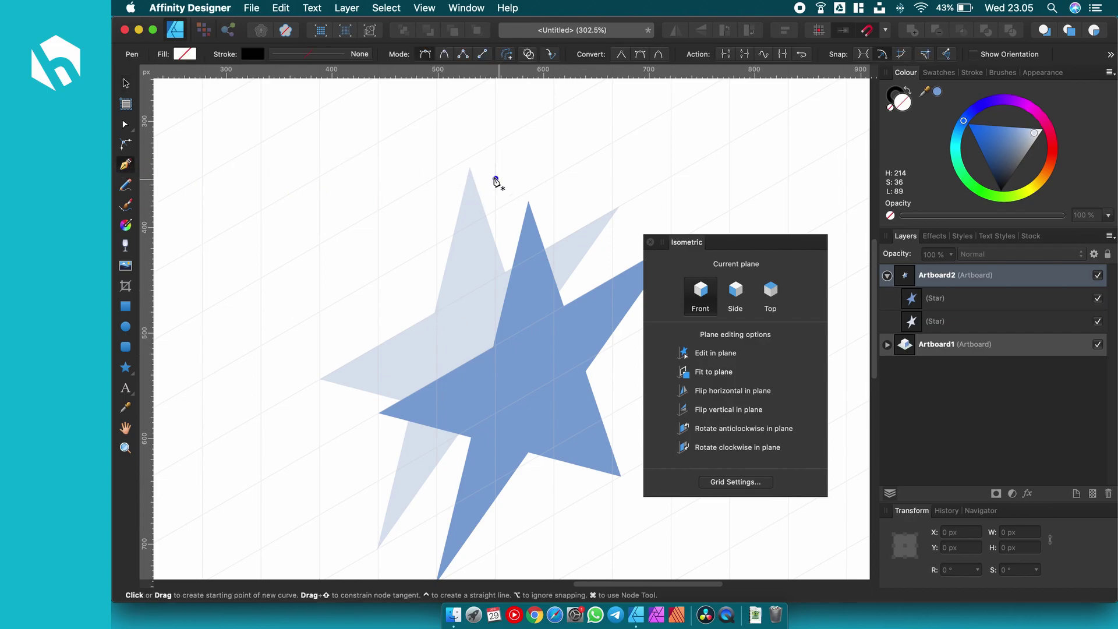
pyautogui.click(470, 167)
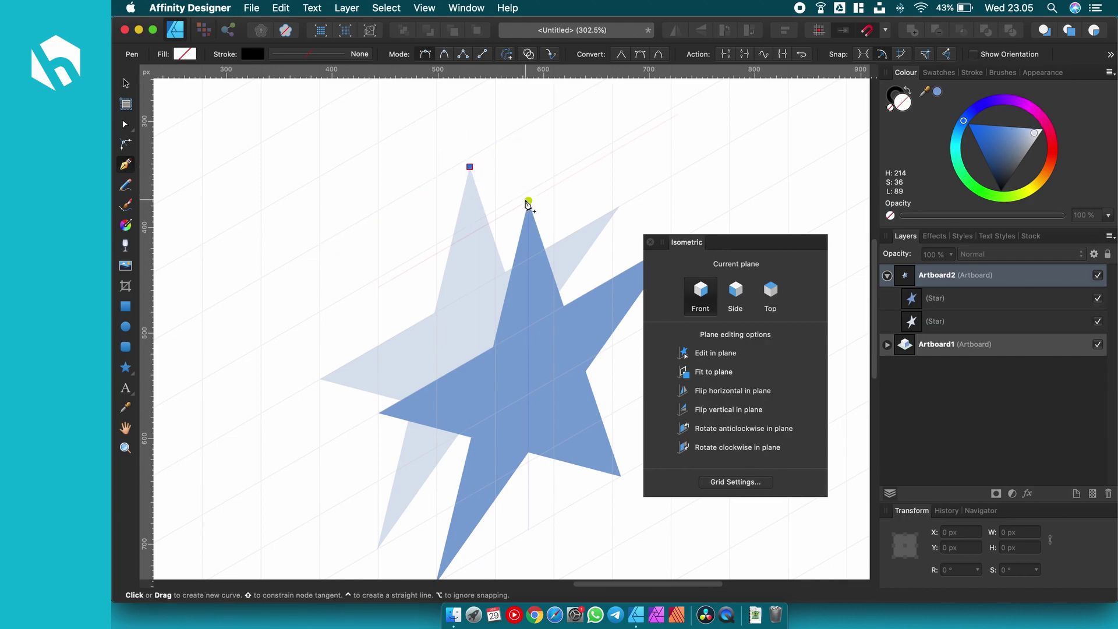
pyautogui.click(528, 201)
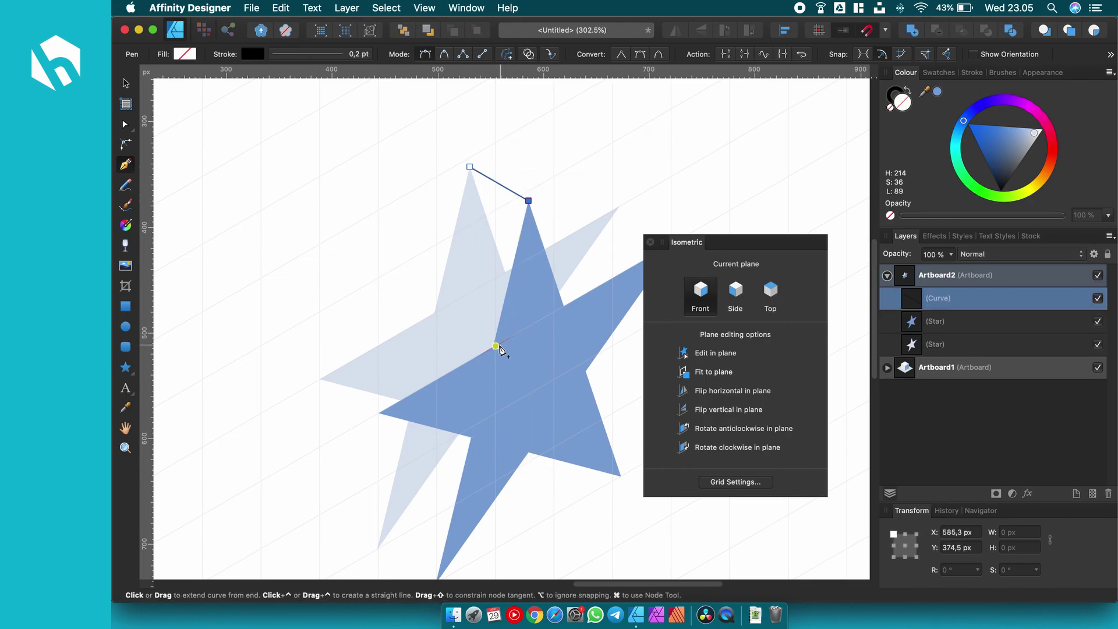
pyautogui.click(493, 347)
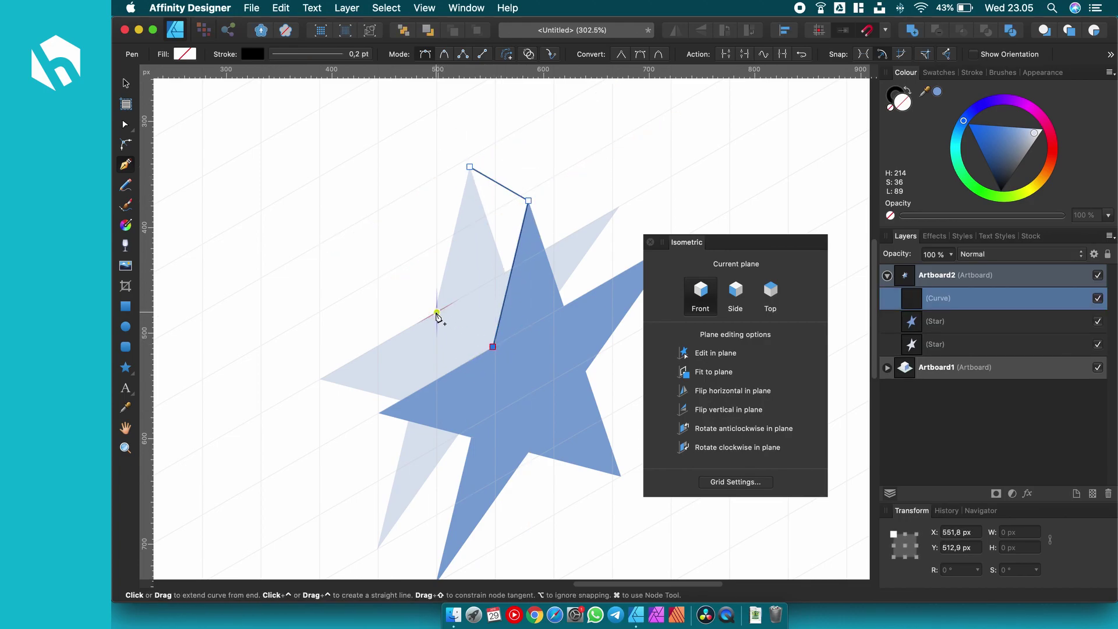
pyautogui.click(437, 312)
pyautogui.click(470, 167)
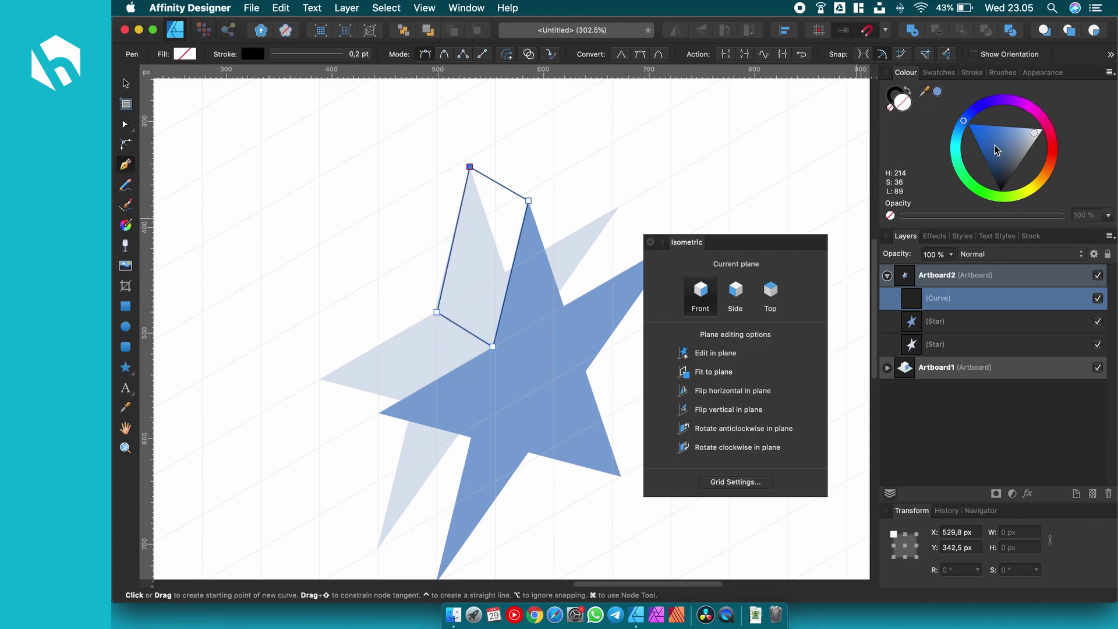
# Step: Give the new face a deep blue fill and no outline
pyautogui.moveTo(1031, 151); pyautogui.dragTo(993, 154)
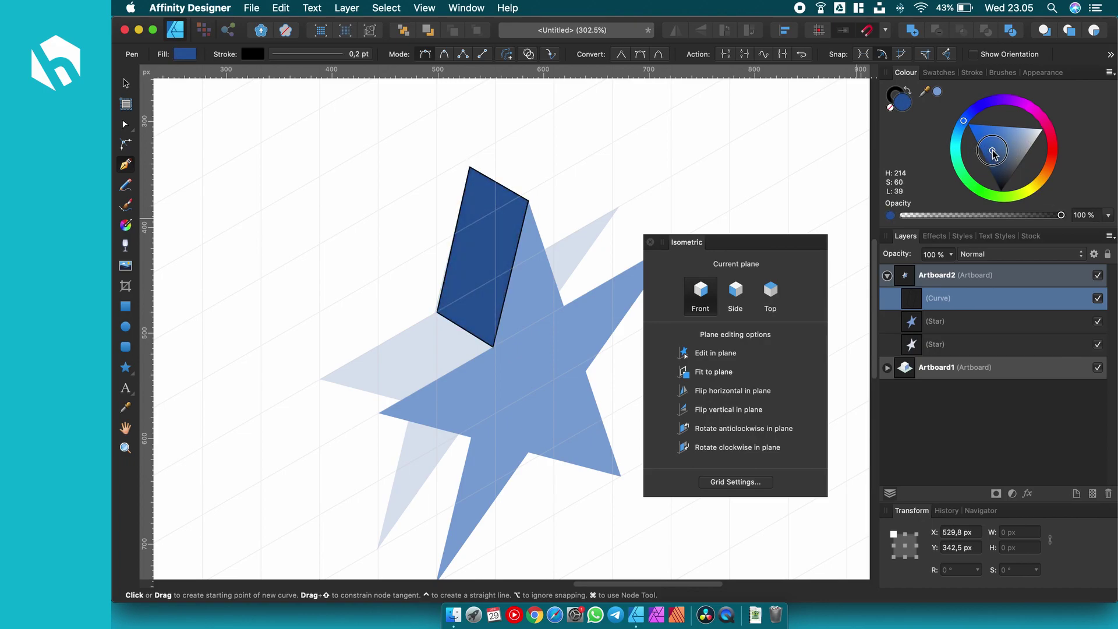
pyautogui.click(897, 97)
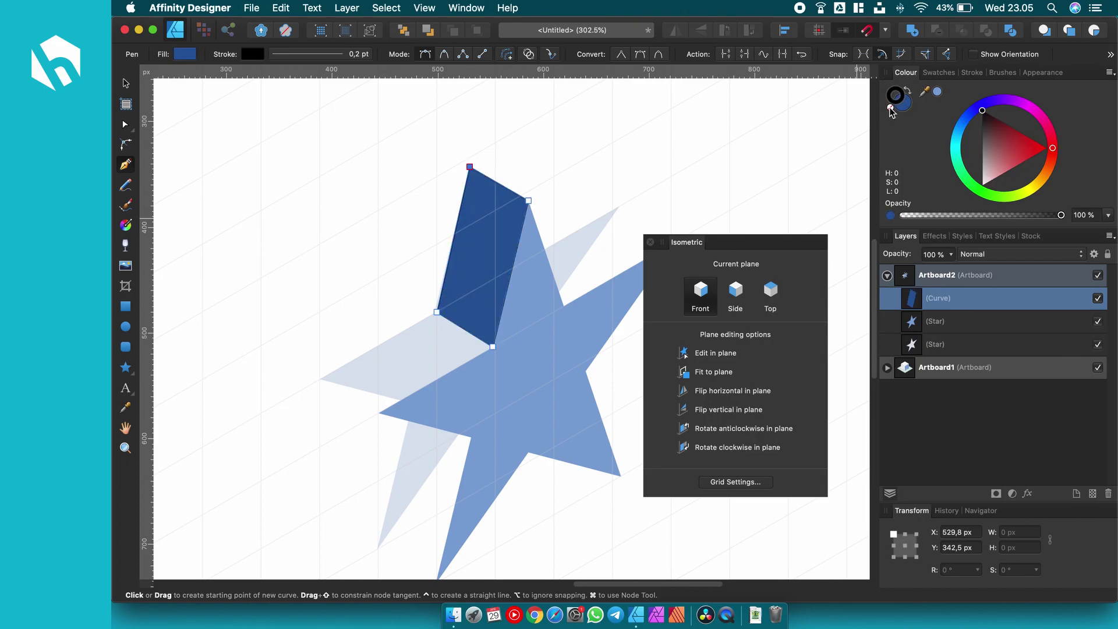
pyautogui.click(890, 108)
pyautogui.press('z')
pyautogui.click(409, 247)
pyautogui.press('v')
pyautogui.click(399, 224)
# Step: Nudge the face's lower corner node onto the pale star's point
pyautogui.press('z')
pyautogui.click(449, 295)
pyautogui.press('a')
pyautogui.click(506, 334)
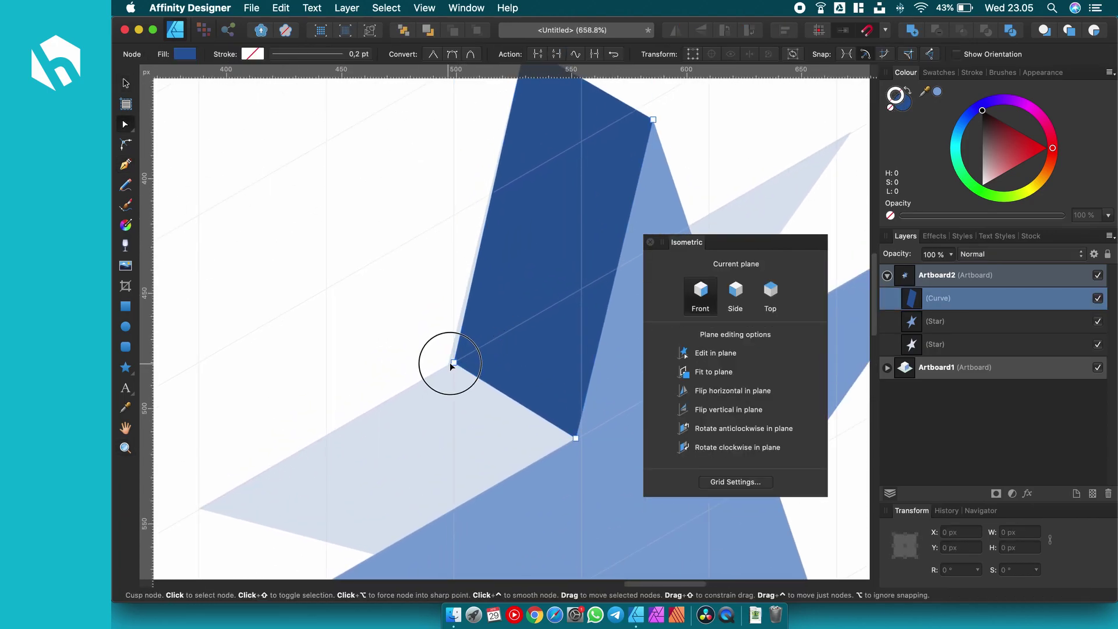
pyautogui.moveTo(452, 366); pyautogui.dragTo(449, 365)
pyautogui.press('v')
pyautogui.click(399, 252)
pyautogui.scroll(2, 517, 282)
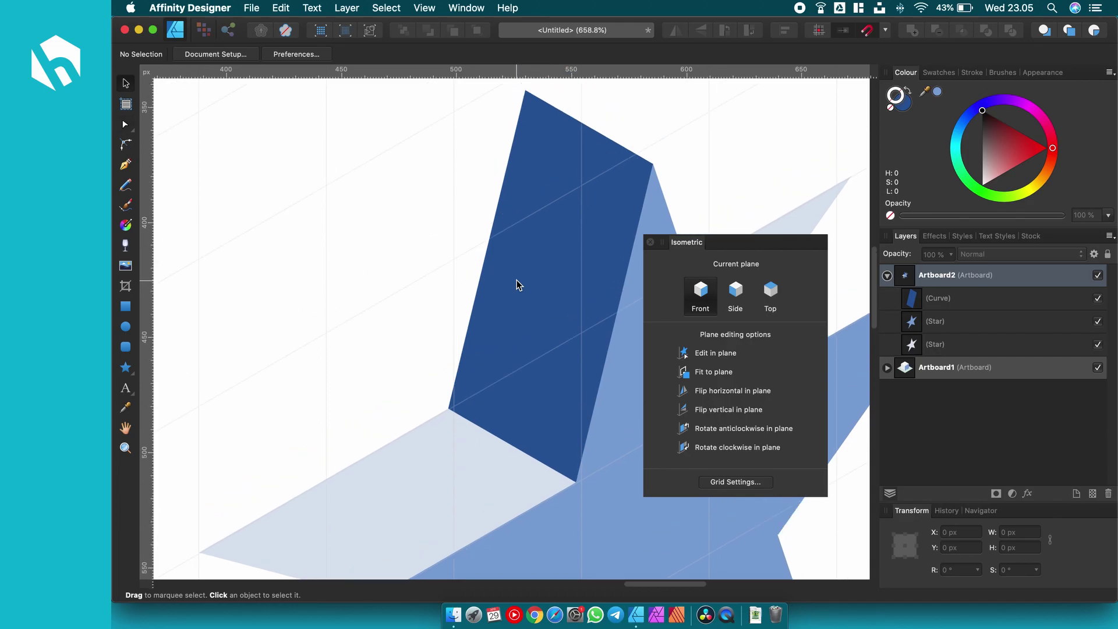
pyautogui.scroll(-1, 517, 284)
pyautogui.scroll(-2, 517, 283)
pyautogui.scroll(-2, 500, 315)
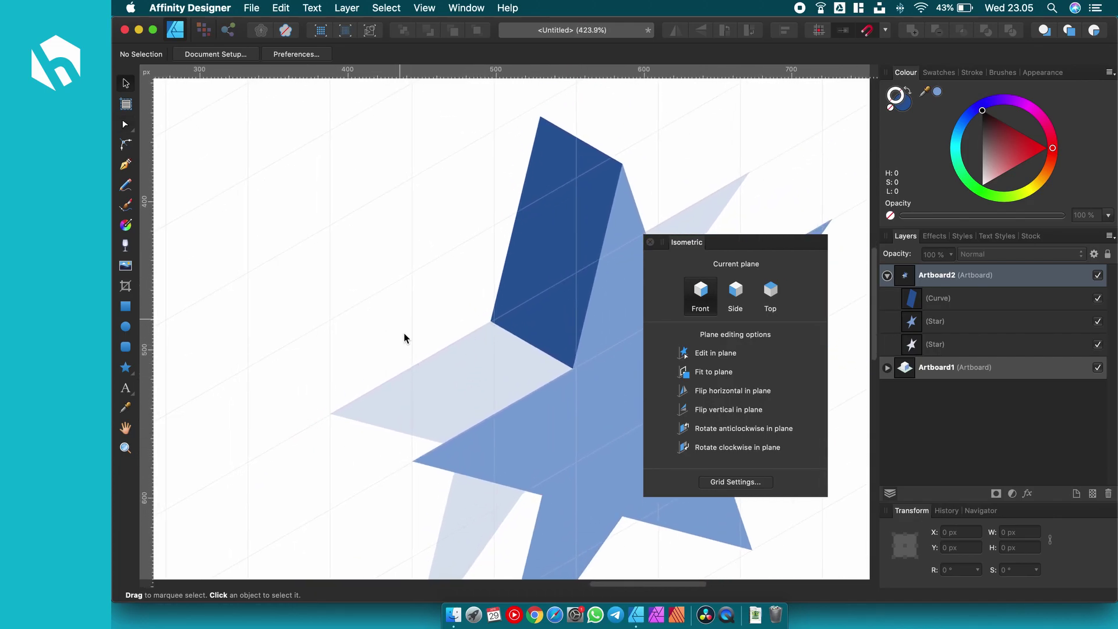
pyautogui.click(125, 164)
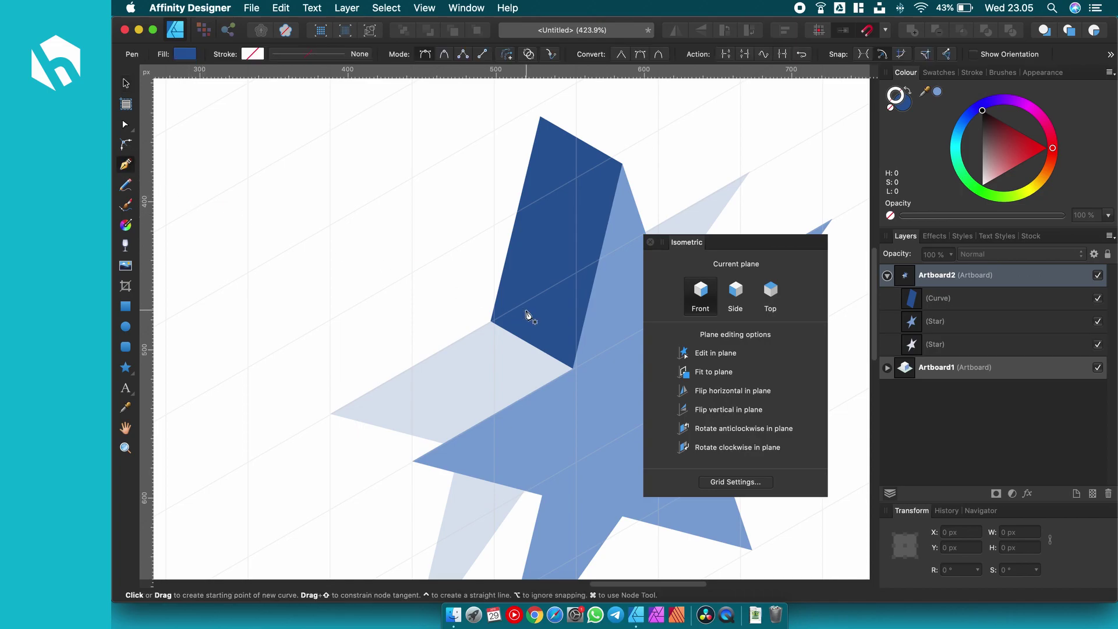
# Step: Trace a closed four-corner face along the two stars' left arms
pyautogui.click(490, 322)
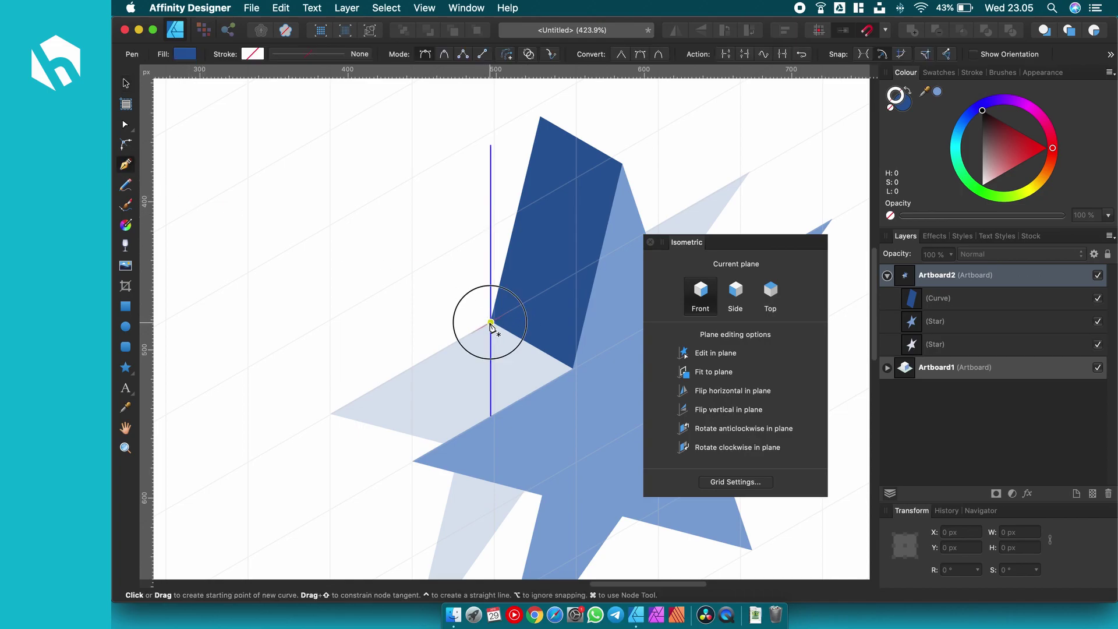
pyautogui.click(330, 414)
pyautogui.click(413, 461)
pyautogui.click(573, 369)
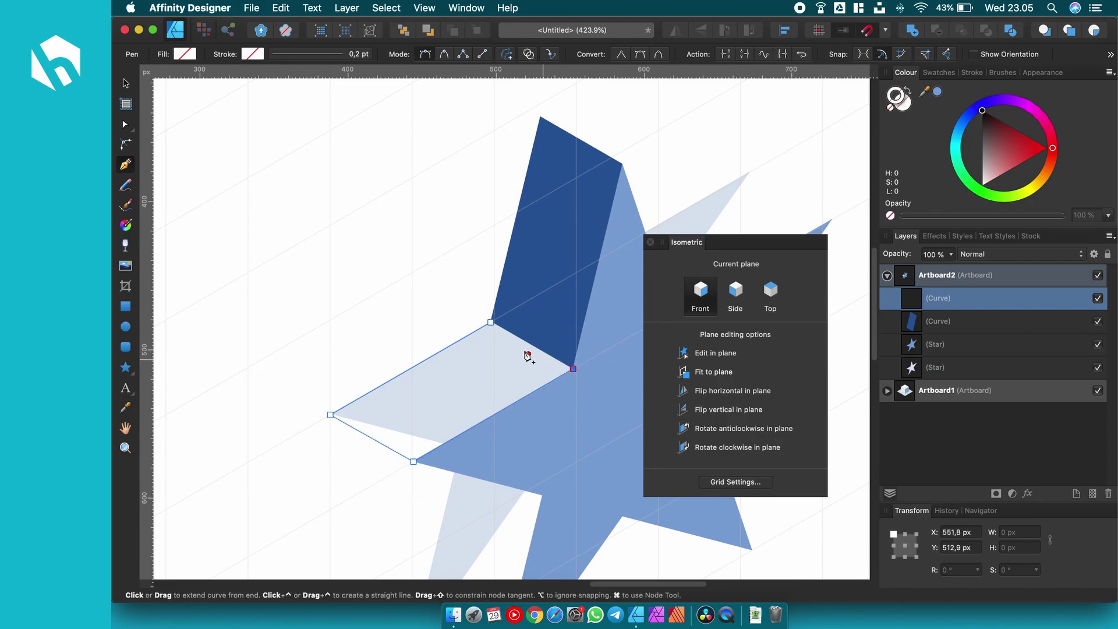
pyautogui.click(491, 322)
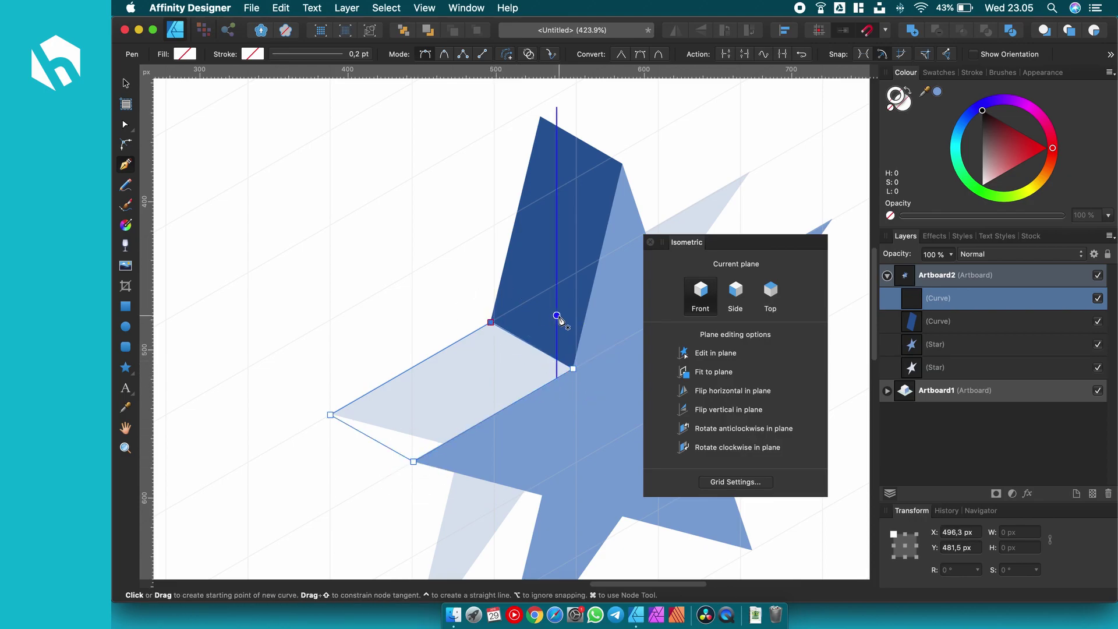
# Step: Fill the left face with the sampled dark blue, close a corner gap, and darken it slightly
pyautogui.press('i')
pyautogui.click(538, 284)
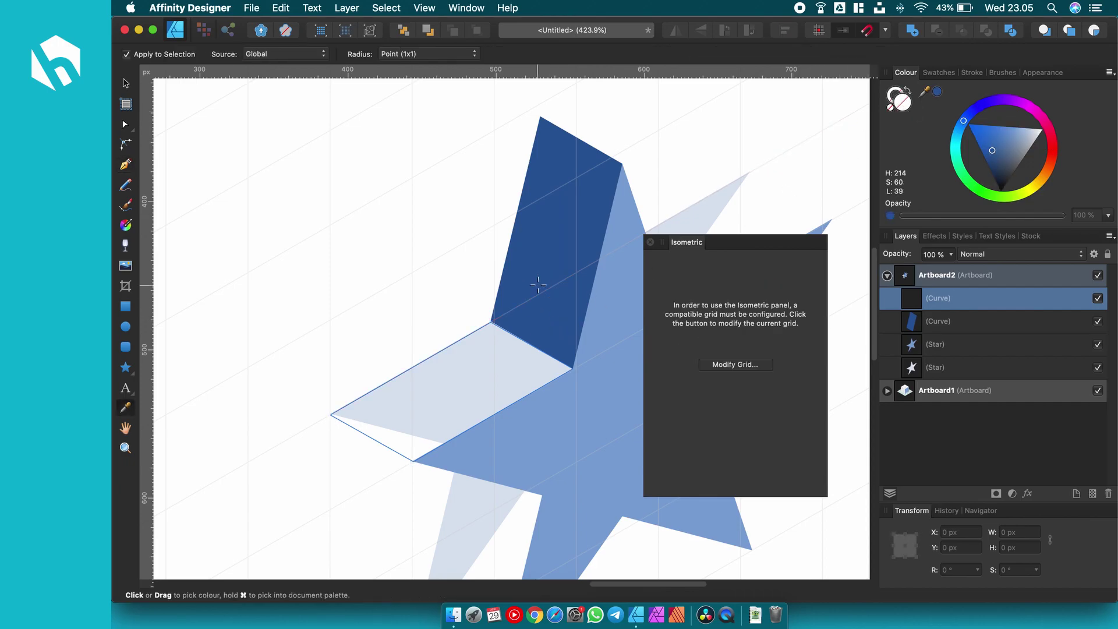
pyautogui.press('v')
pyautogui.scroll(10, 517, 364)
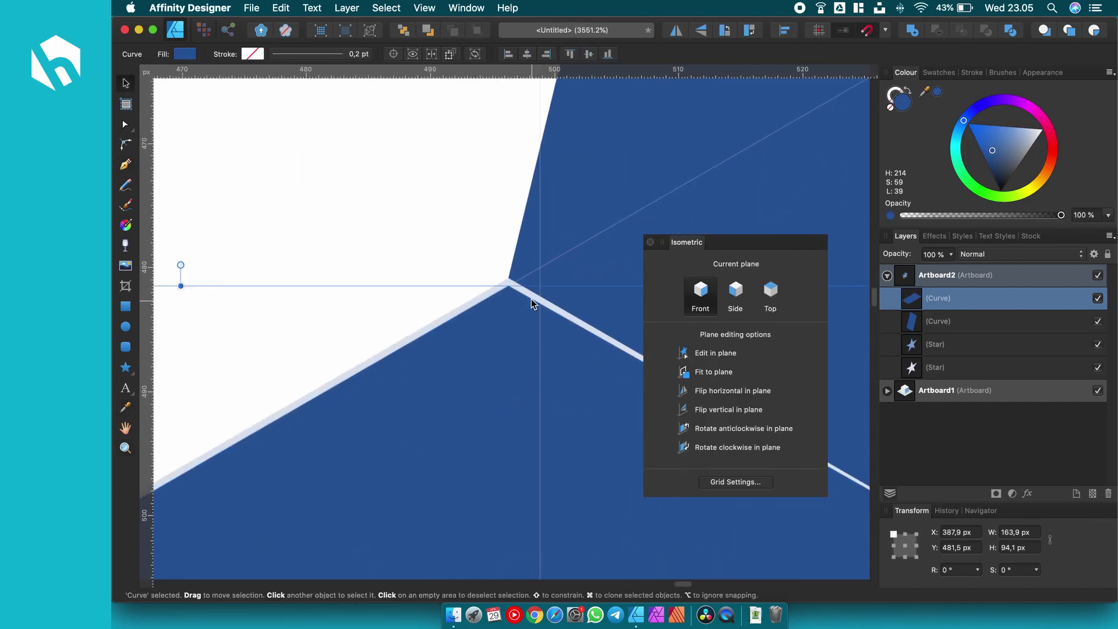
pyautogui.press('a')
pyautogui.moveTo(508, 286); pyautogui.dragTo(508, 277)
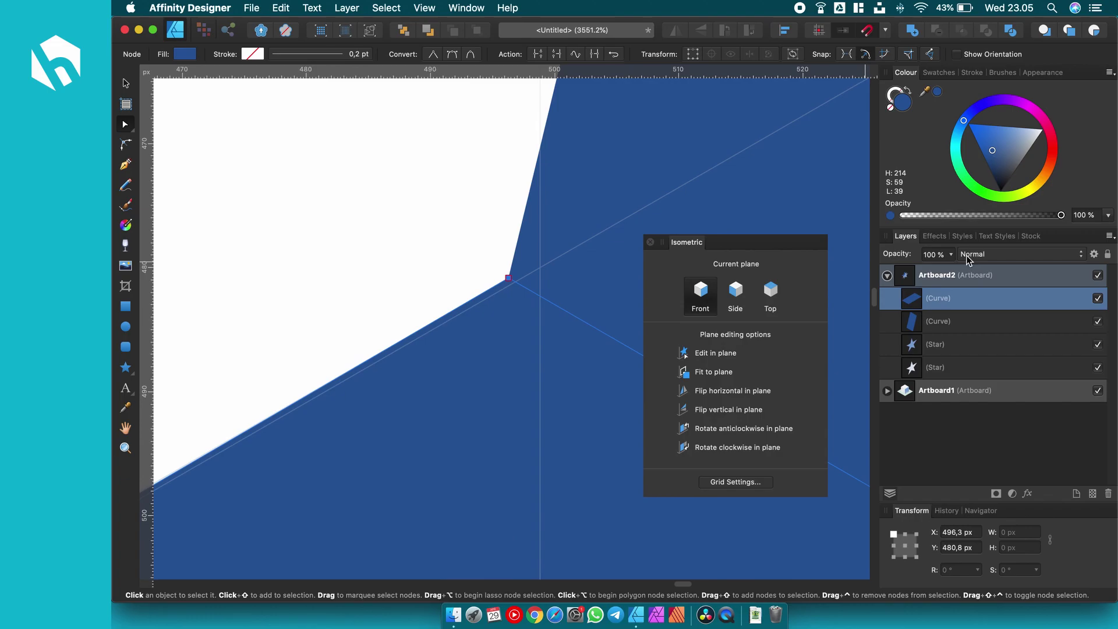
pyautogui.click(995, 159)
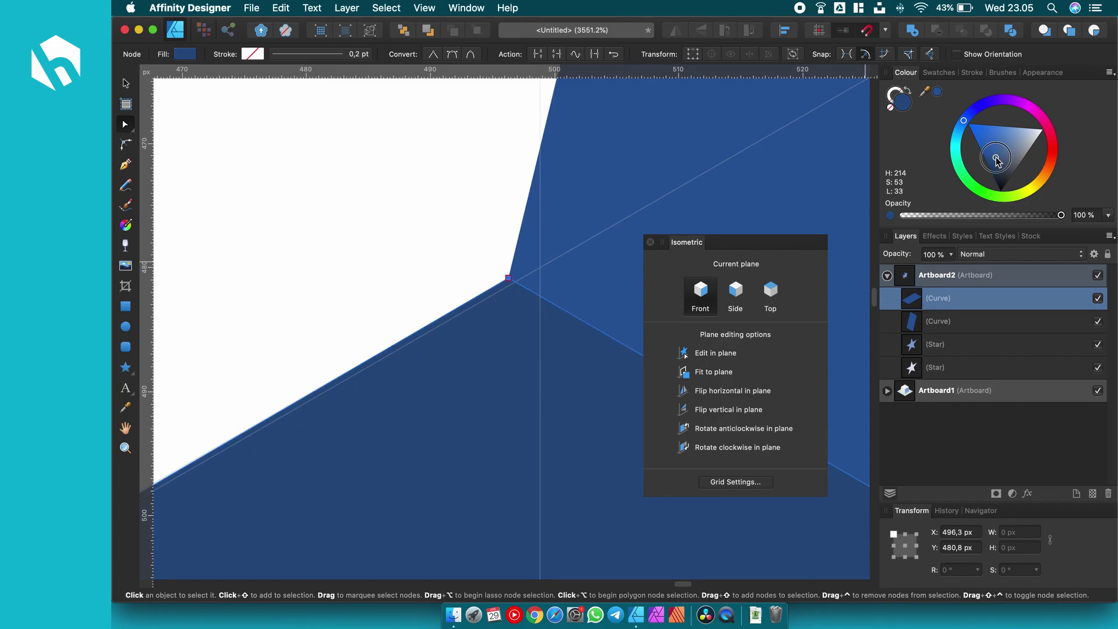
pyautogui.click(482, 228)
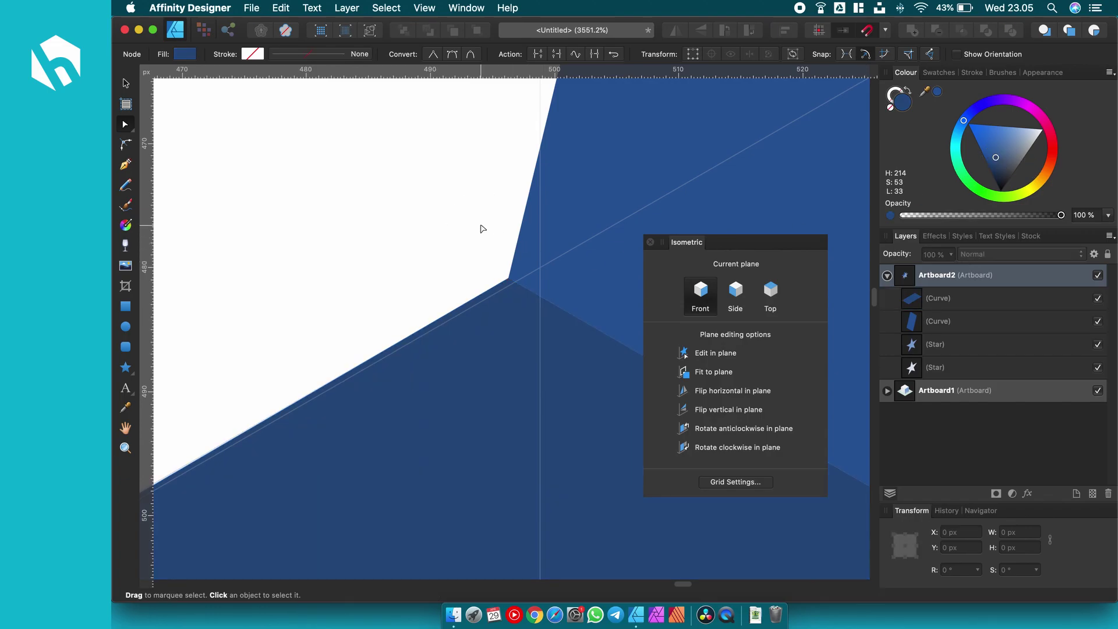
# Step: Zoom out and place the first Pen node at the star's upper-right arm tip
pyautogui.press('super+minus')
pyautogui.press('super+minus')
pyautogui.press('super+minus')
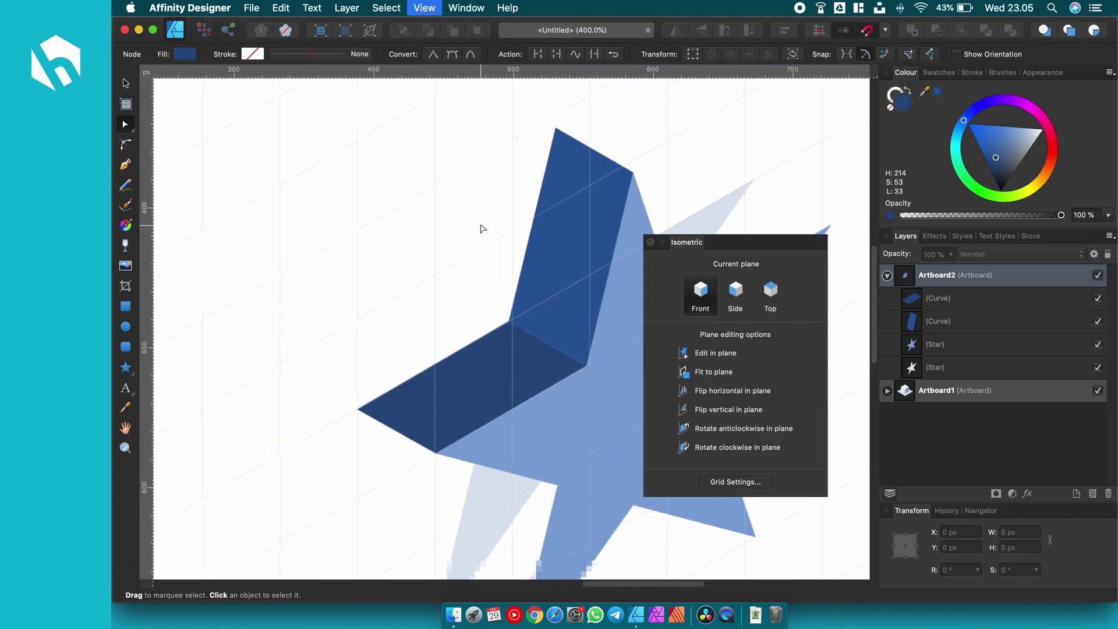
pyautogui.press('super+minus')
pyautogui.press('v')
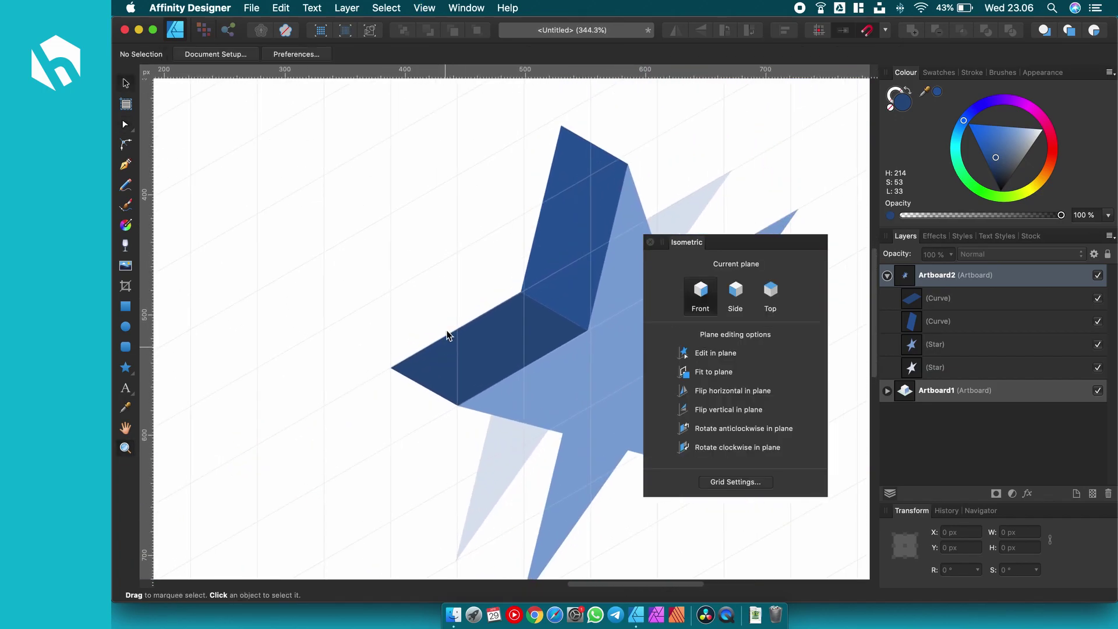
pyautogui.scroll(2, 516, 237)
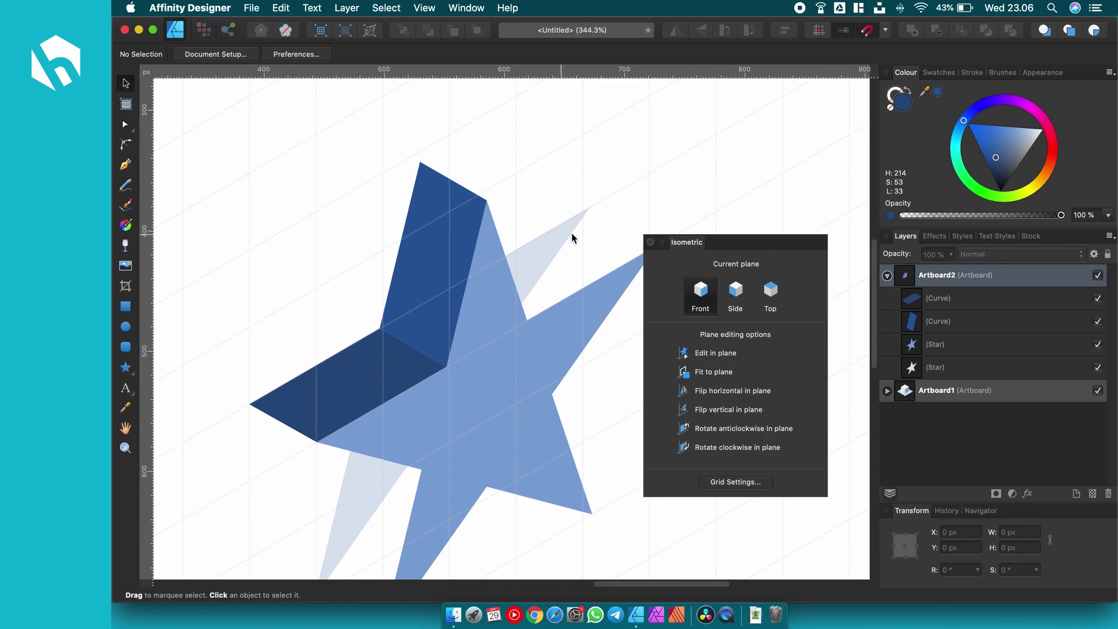
pyautogui.hscroll(3, 579, 324)
pyautogui.scroll(1, 579, 323)
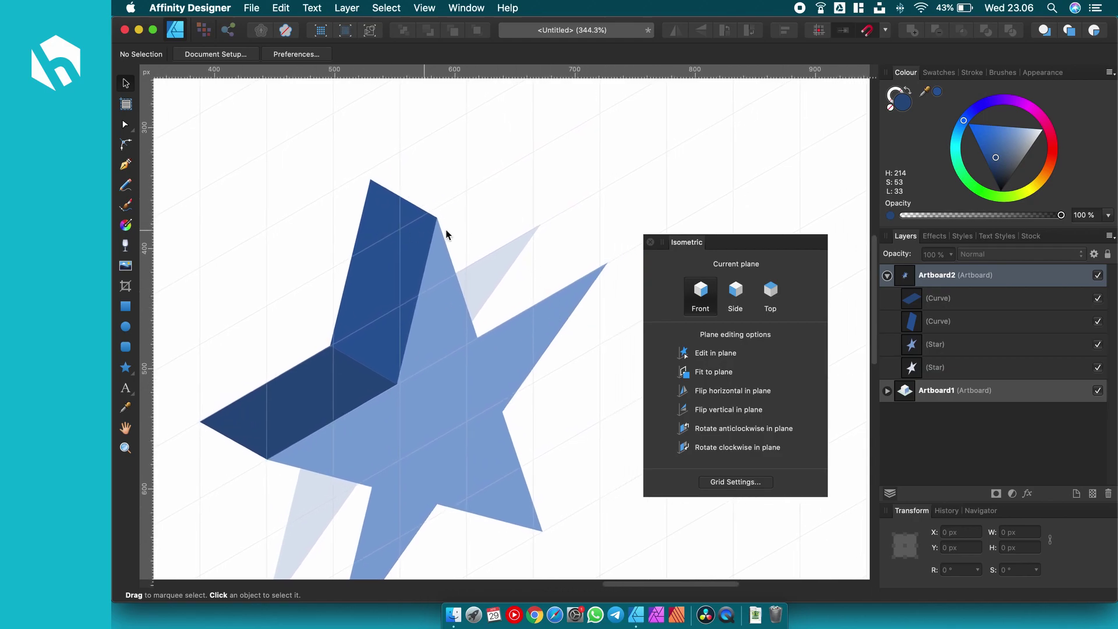
pyautogui.press('p')
pyautogui.click(540, 224)
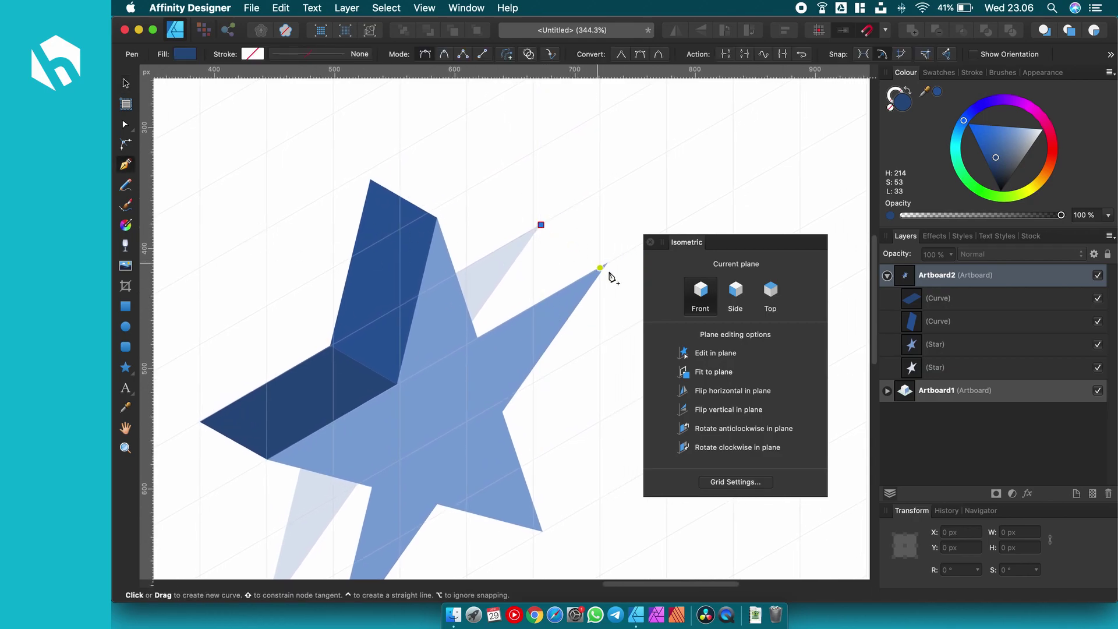
# Step: Draw a four-node face along the upper-right arm, fill it blue and send it behind the front star
pyautogui.click(608, 262)
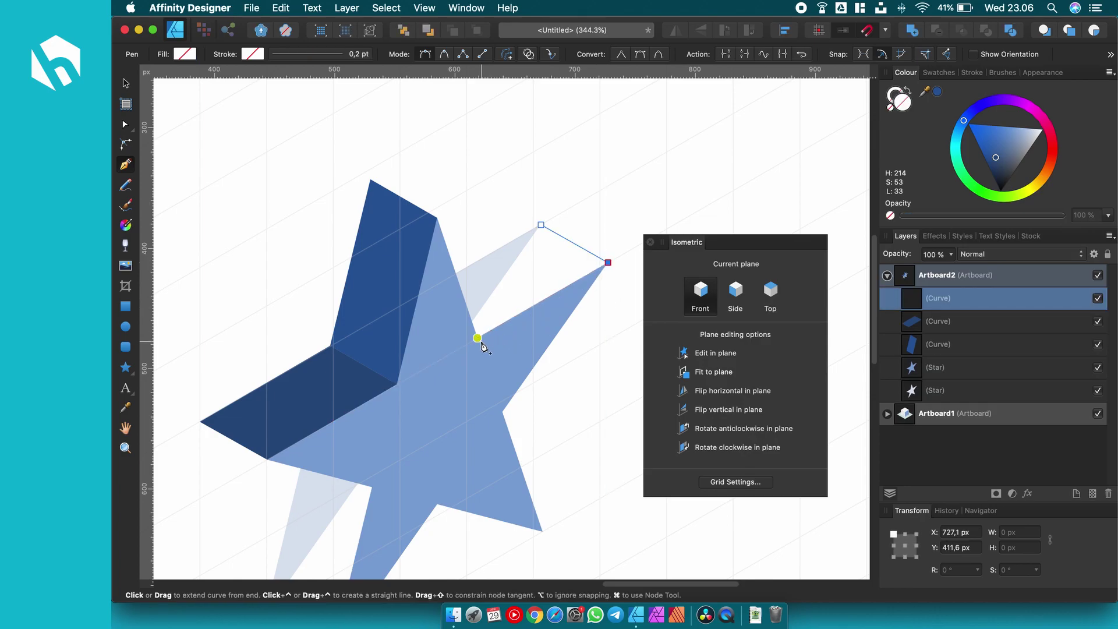
pyautogui.click(477, 338)
pyautogui.click(444, 281)
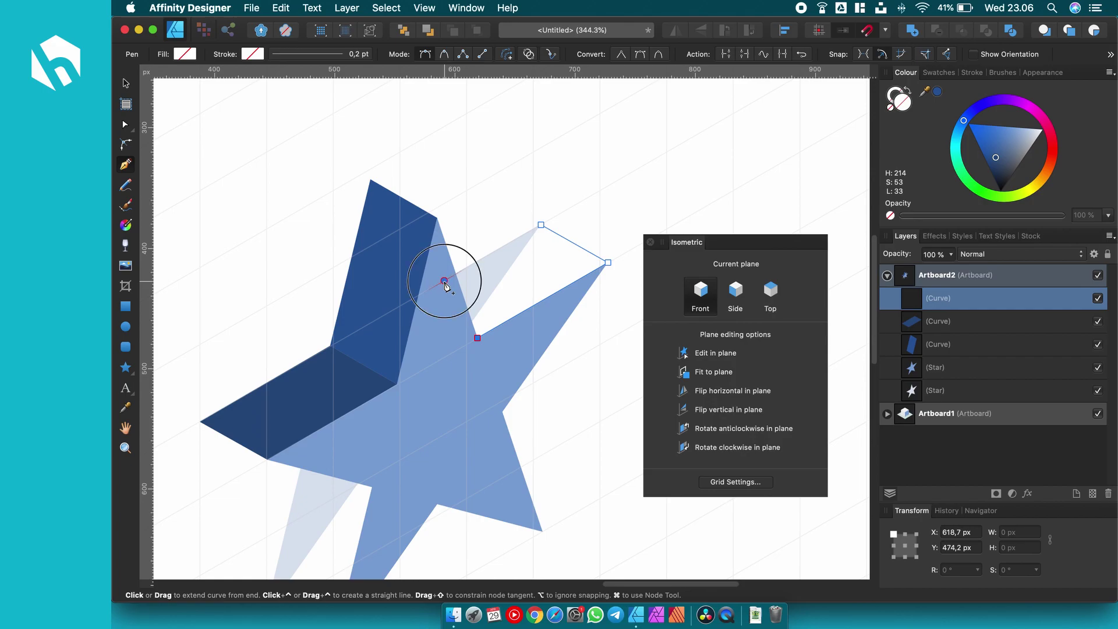
pyautogui.click(541, 225)
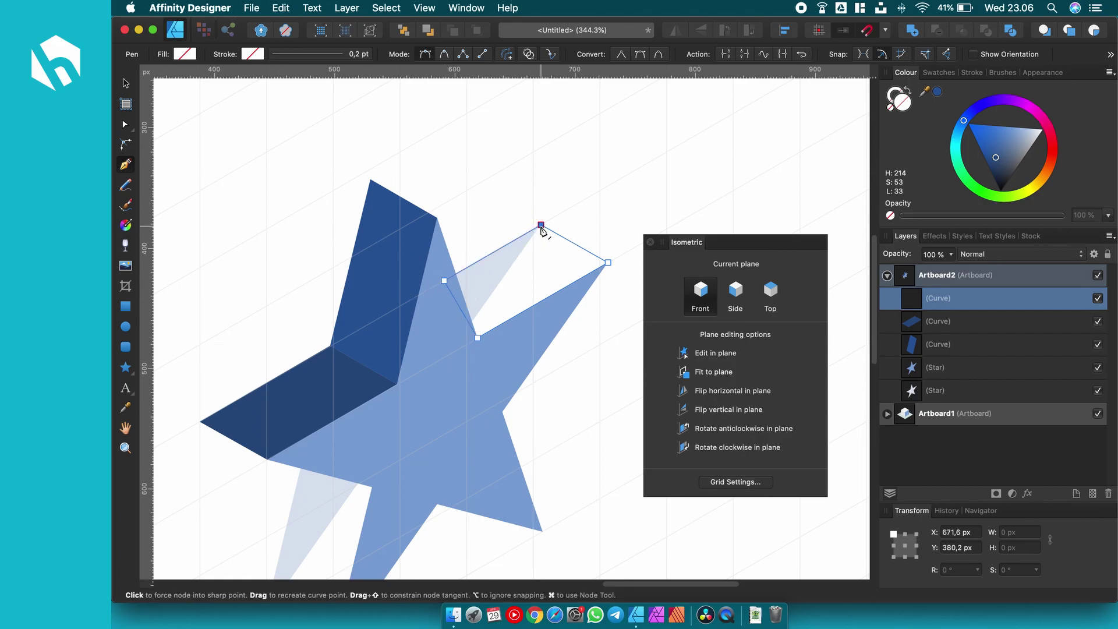
pyautogui.click(938, 92)
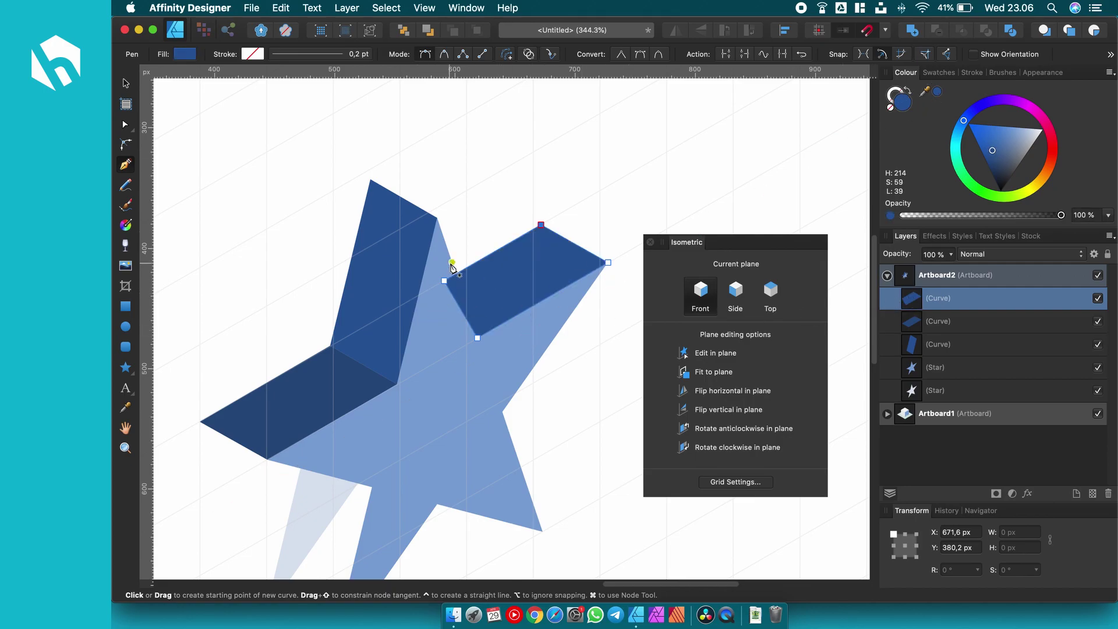
pyautogui.press('v')
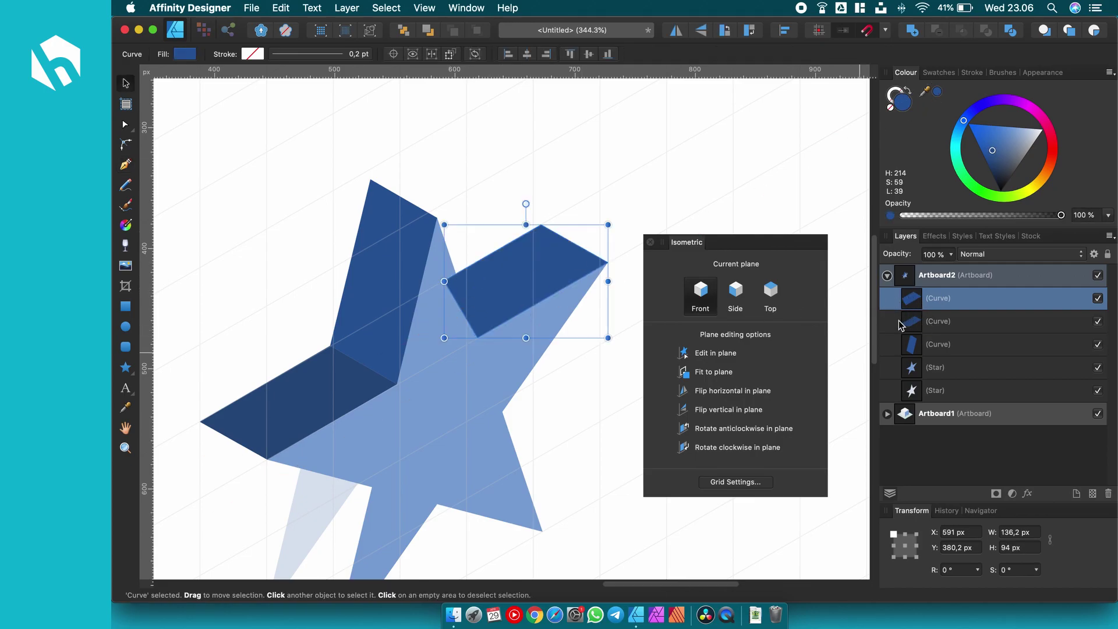
pyautogui.press('super+bracketleft')
pyautogui.press('super+bracketleft')
pyautogui.press('super+bracketleft')
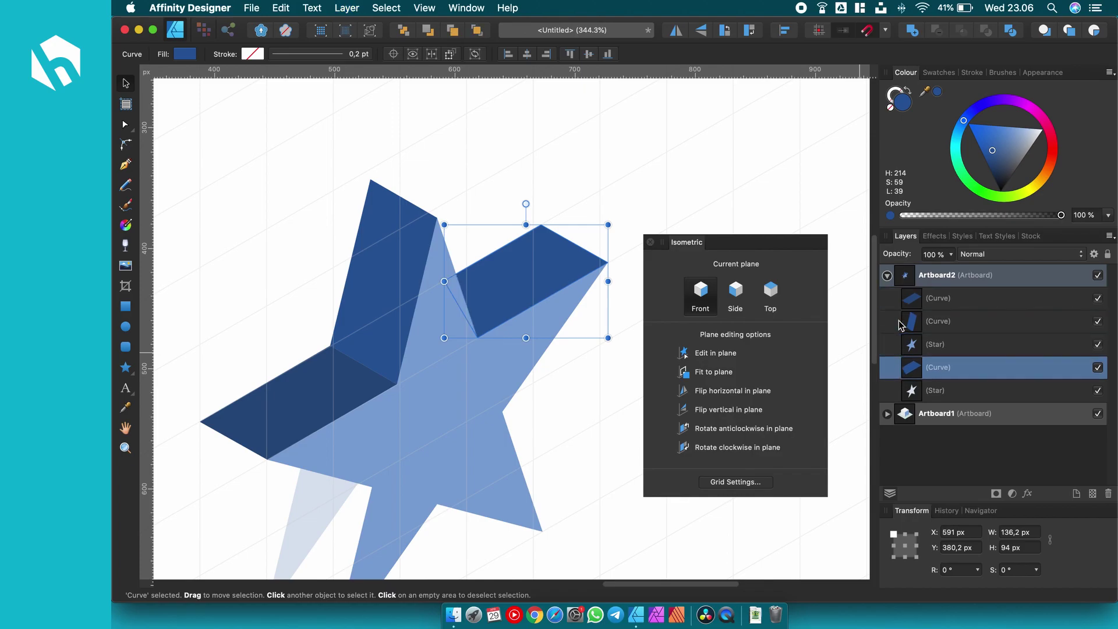
pyautogui.click(632, 195)
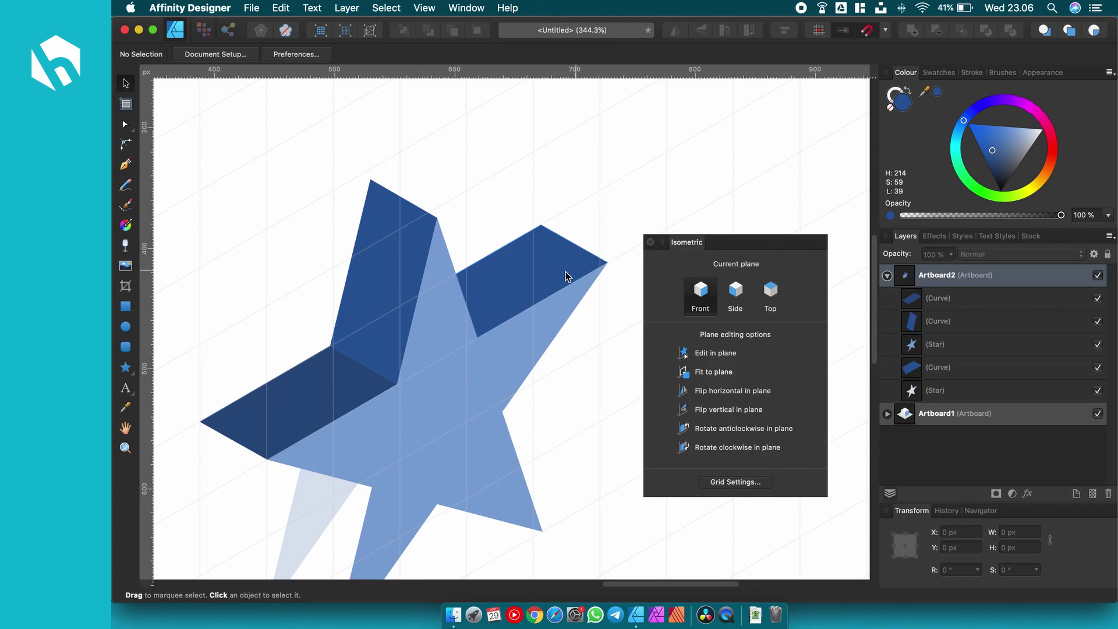
# Step: Recolour the upper-right side face with the darker blue sampled from an existing side face
pyautogui.scroll(-3, 541, 251)
pyautogui.scroll(1, 495, 280)
pyautogui.scroll(-1, 549, 315)
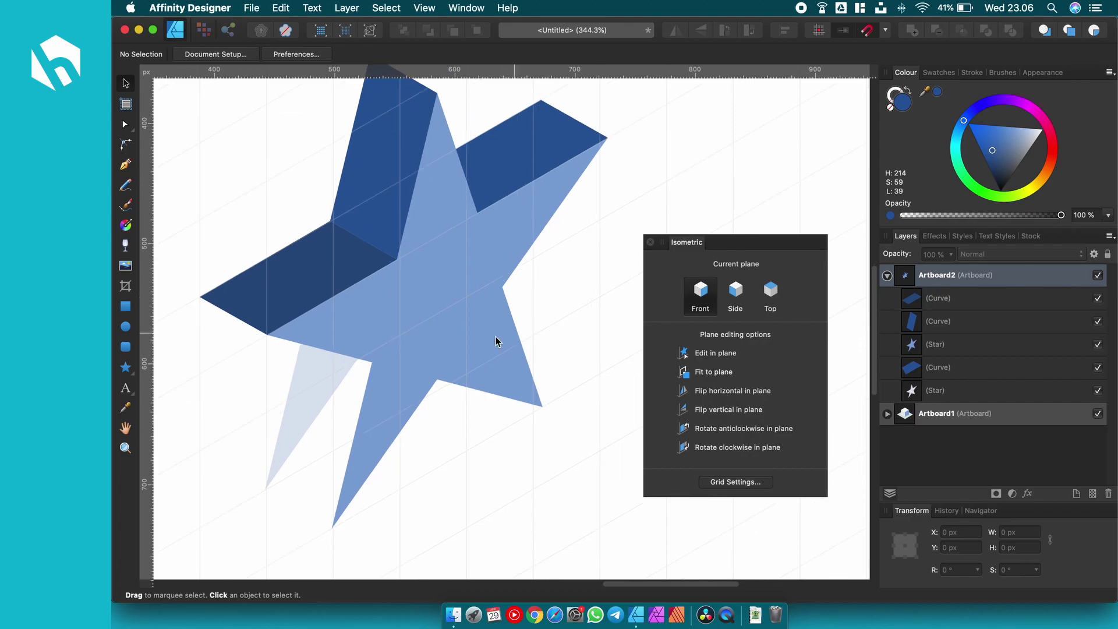
pyautogui.click(496, 160)
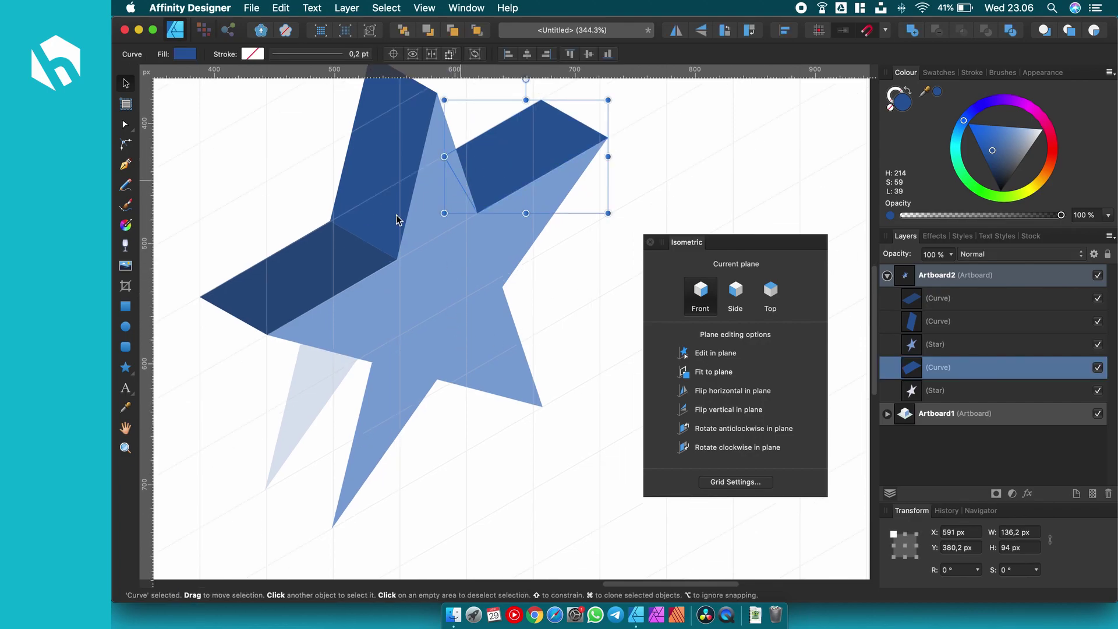
pyautogui.press('i')
pyautogui.click(306, 267)
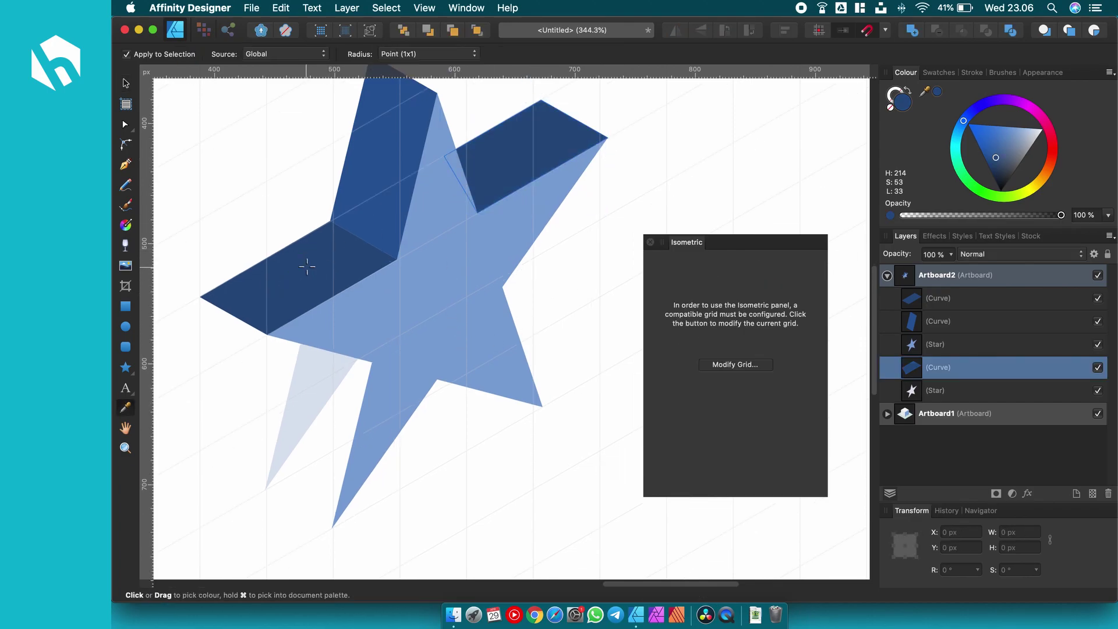
pyautogui.press('v')
pyautogui.click(588, 225)
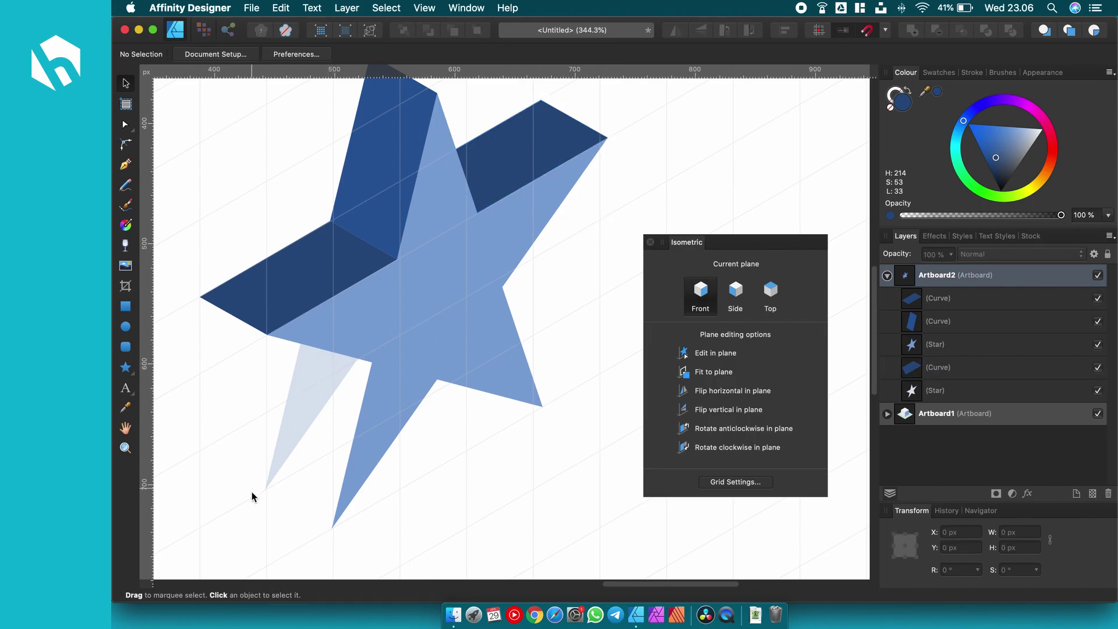
pyautogui.scroll(-3, 312, 401)
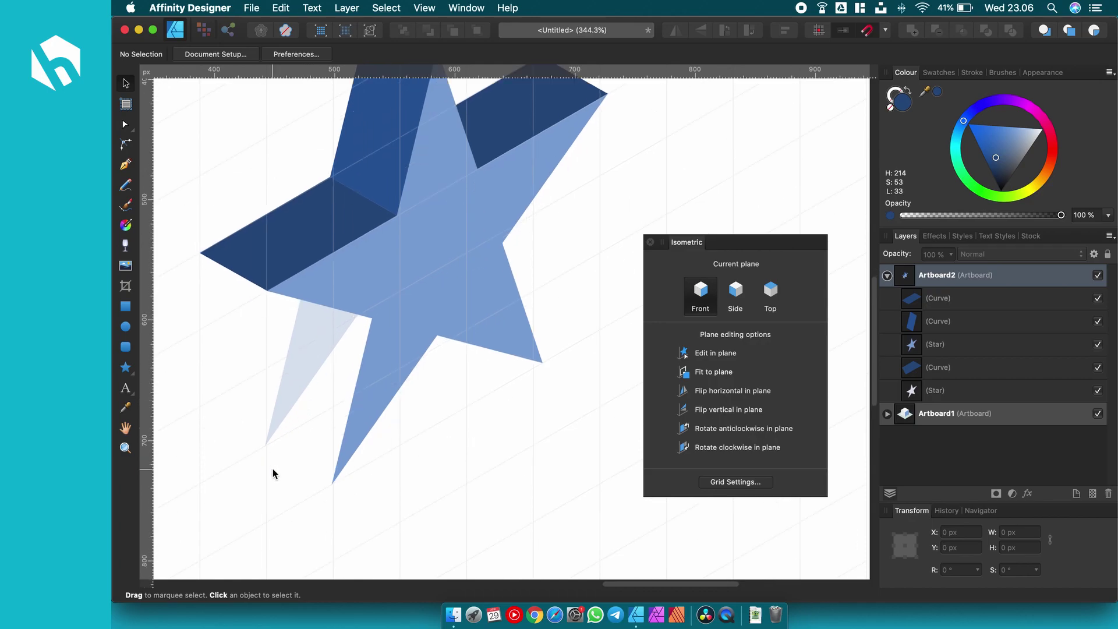
# Step: Draw a closed four-node side face along the star's lower-left arm
pyautogui.press('p')
pyautogui.click(264, 447)
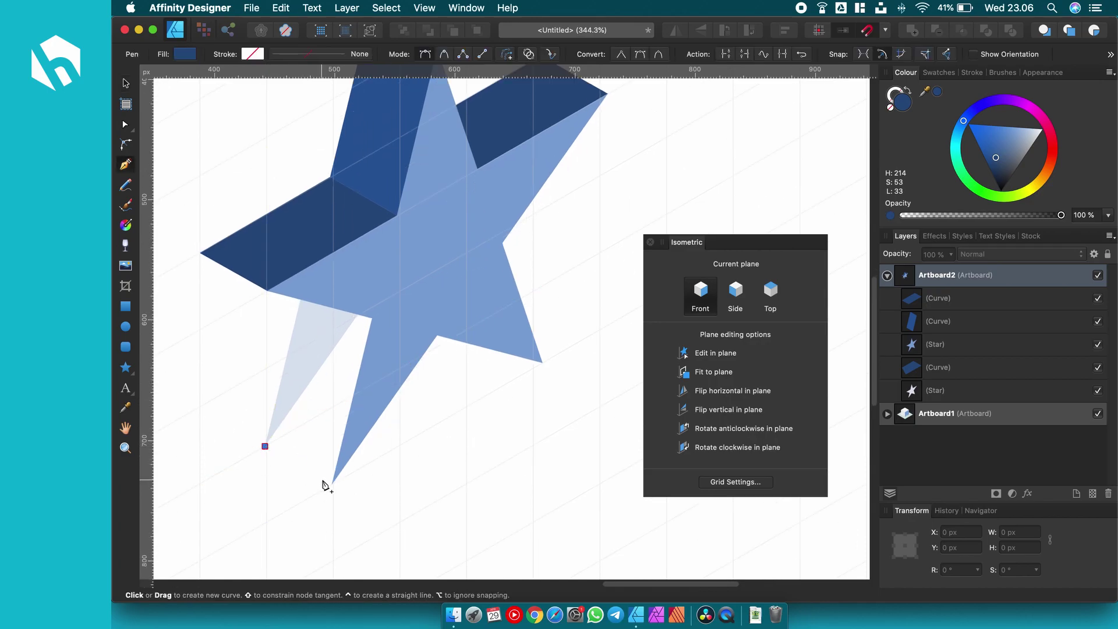
pyautogui.click(332, 483)
pyautogui.click(372, 319)
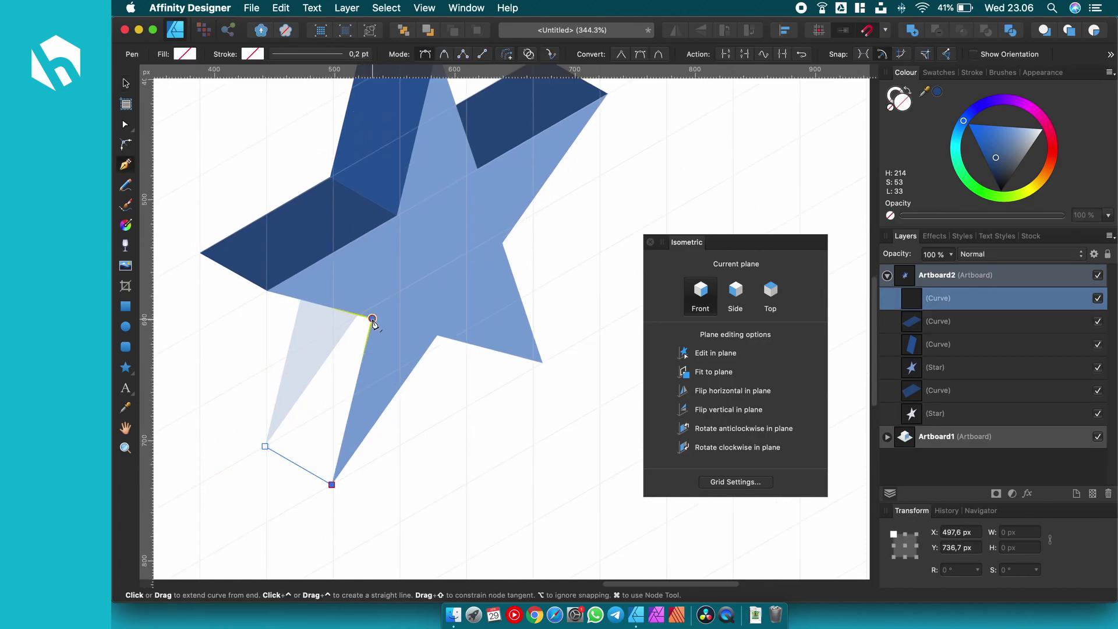
pyautogui.click(299, 299)
pyautogui.click(265, 447)
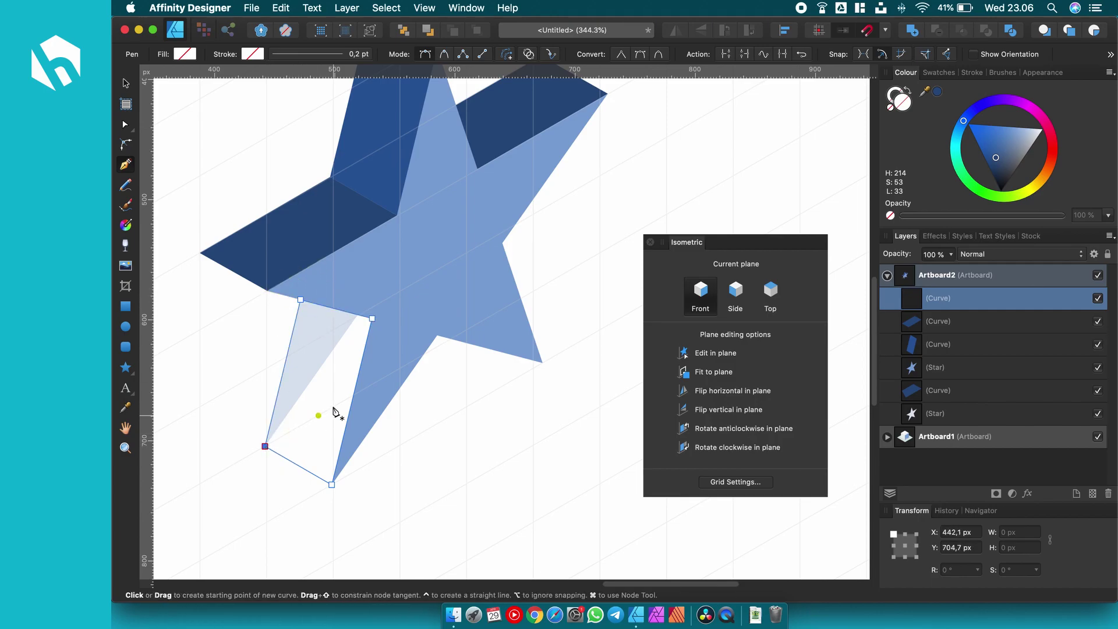
pyautogui.scroll(2, 324, 418)
# Step: Fill the lower arm's face with dark blue sampled from an existing side face
pyautogui.press('i')
pyautogui.click(379, 157)
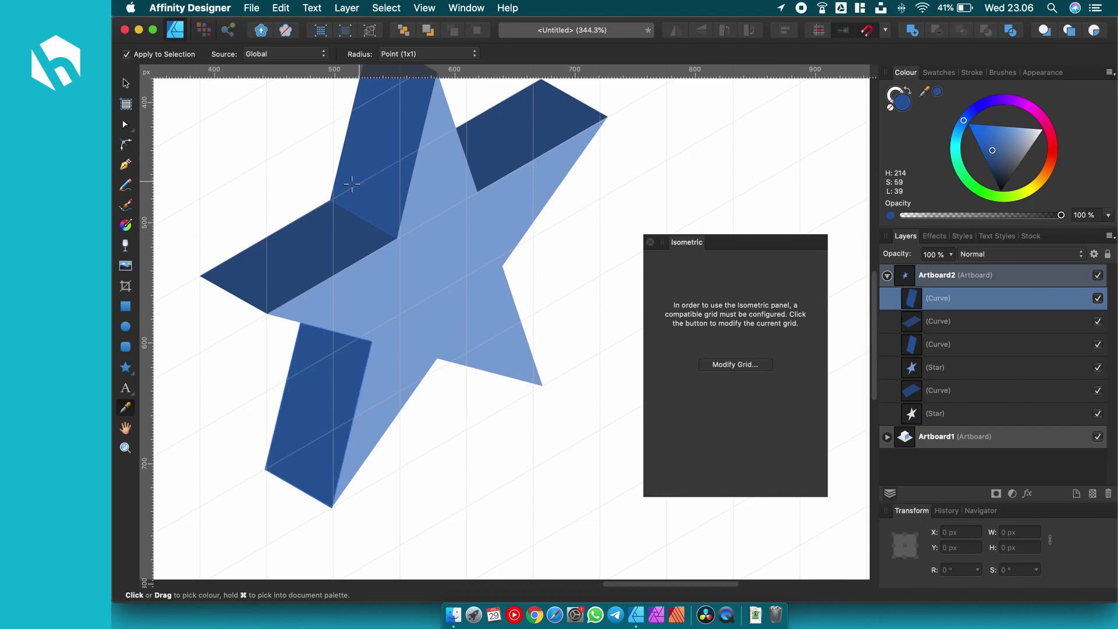
pyautogui.press('v')
pyautogui.scroll(2, 340, 214)
pyautogui.click(631, 196)
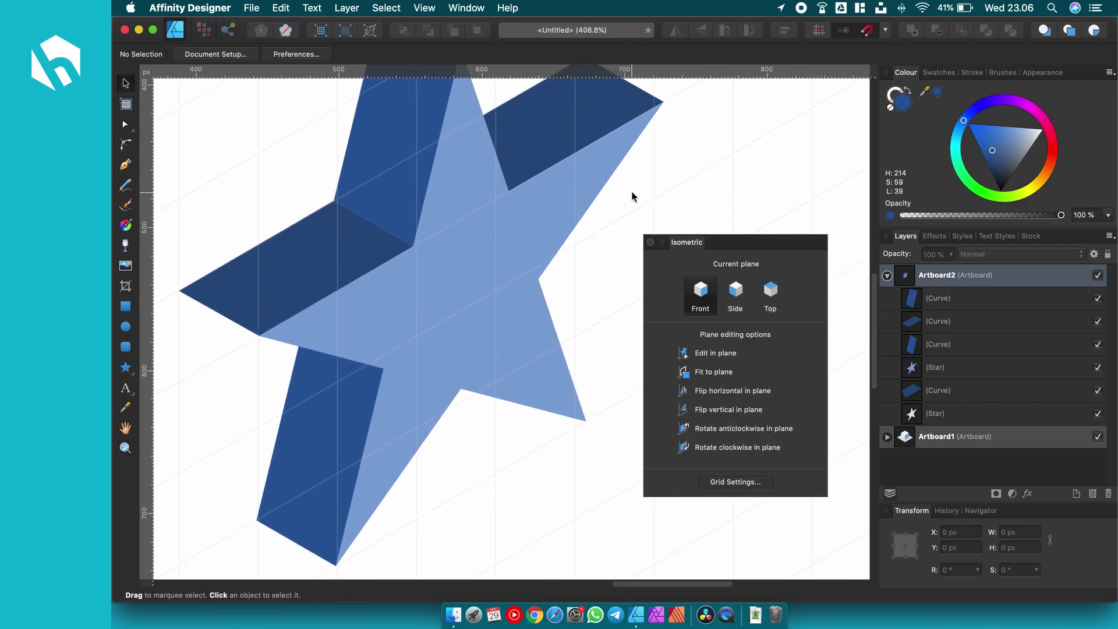
pyautogui.scroll(-3, 654, 158)
pyautogui.scroll(-5, 654, 158)
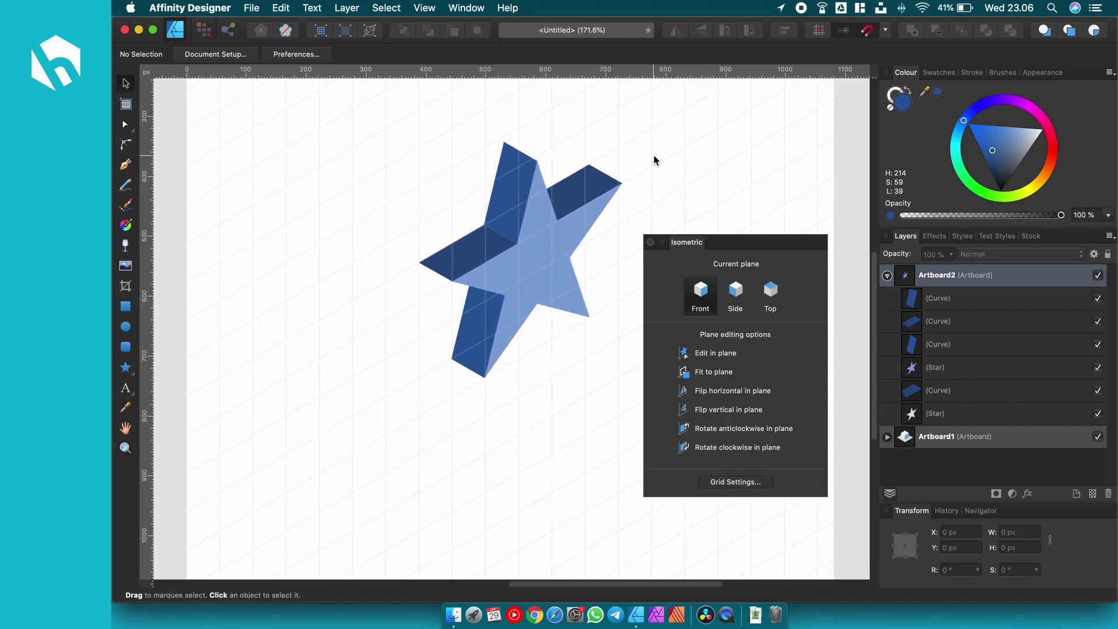
# Step: Fit Artboard2 in view, turn off the isometric grid, and zoom out to view the finished star
pyautogui.hscroll(2, 654, 160)
pyautogui.scroll(1, 653, 160)
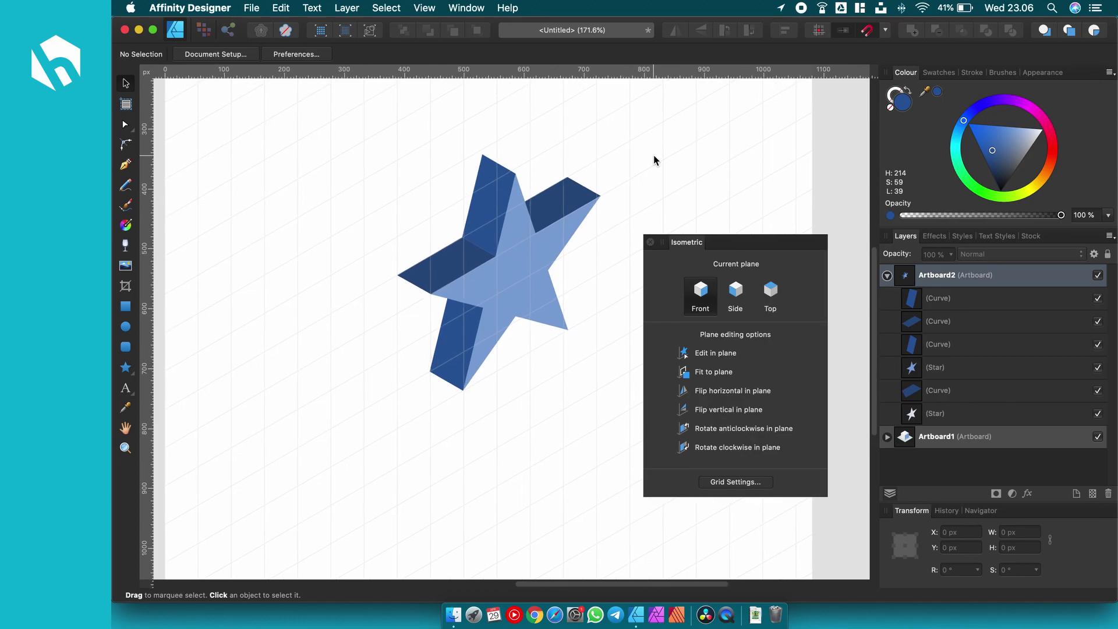
pyautogui.press('super+0')
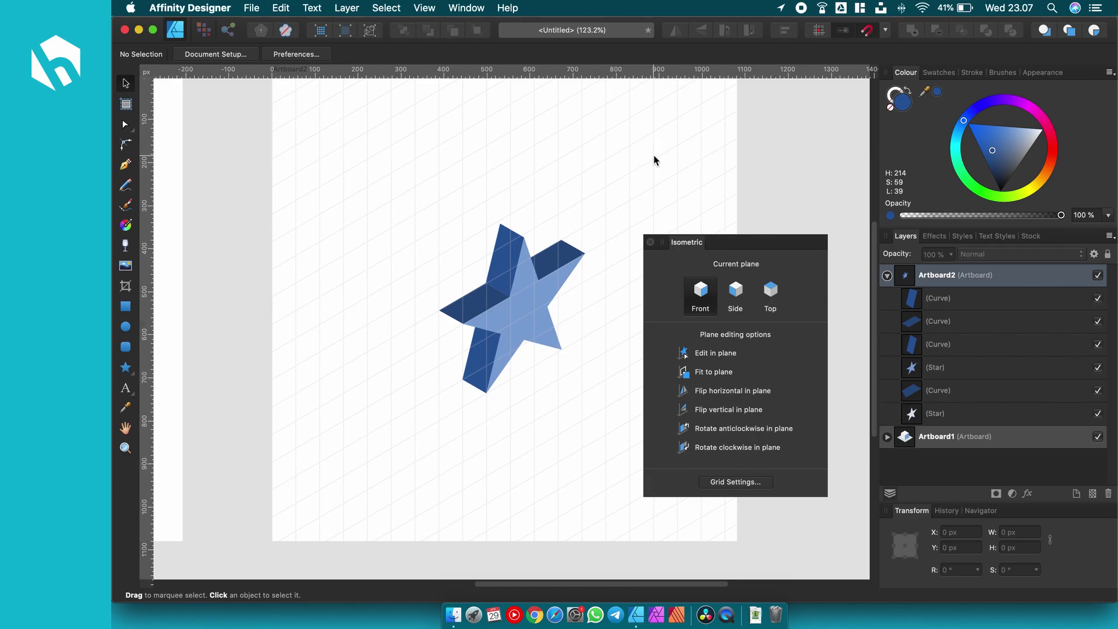
pyautogui.click(426, 7)
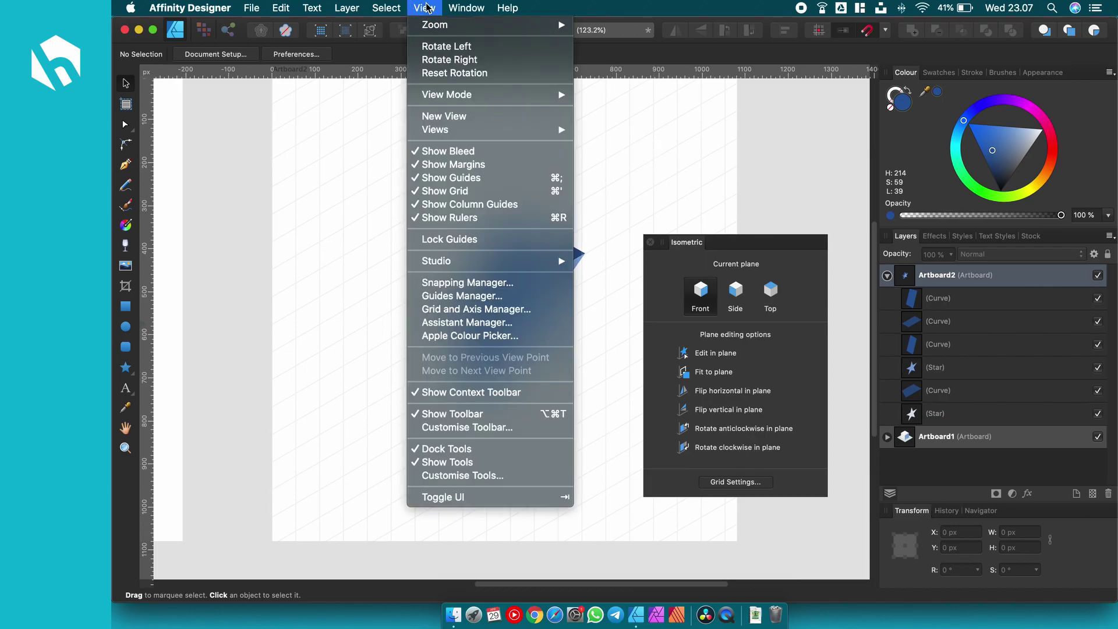
pyautogui.click(459, 191)
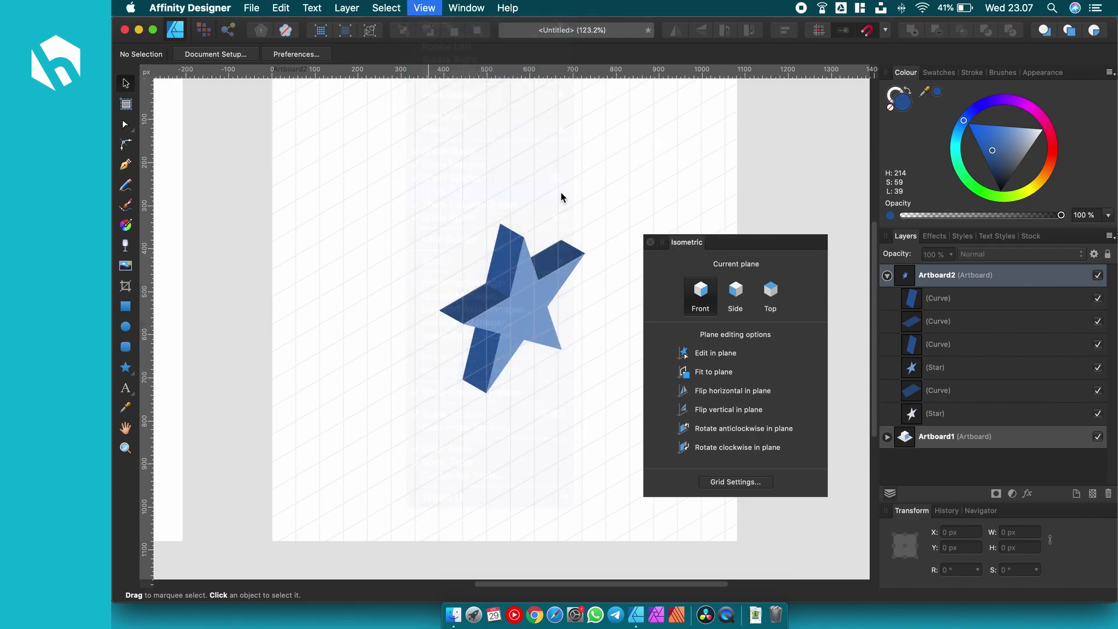
pyautogui.scroll(-2, 557, 261)
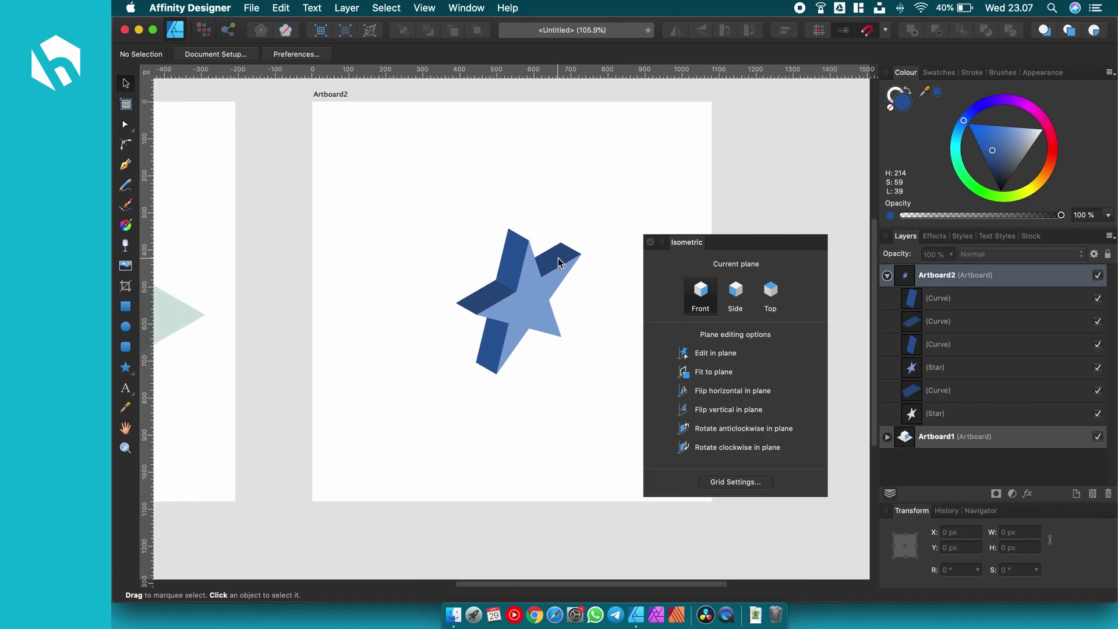
pyautogui.scroll(-2, 557, 261)
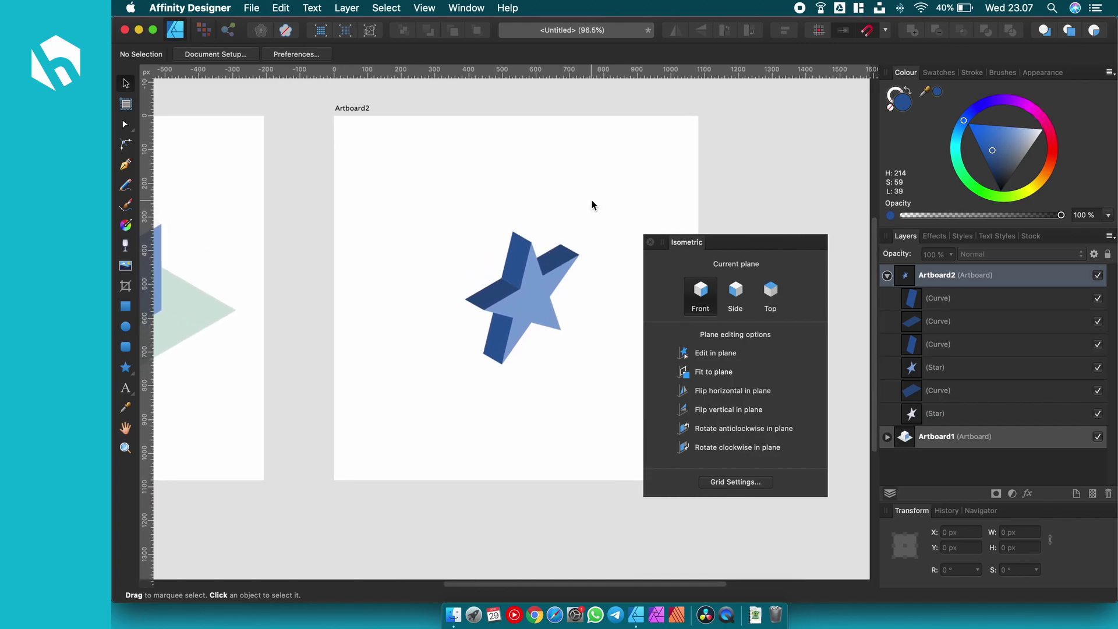